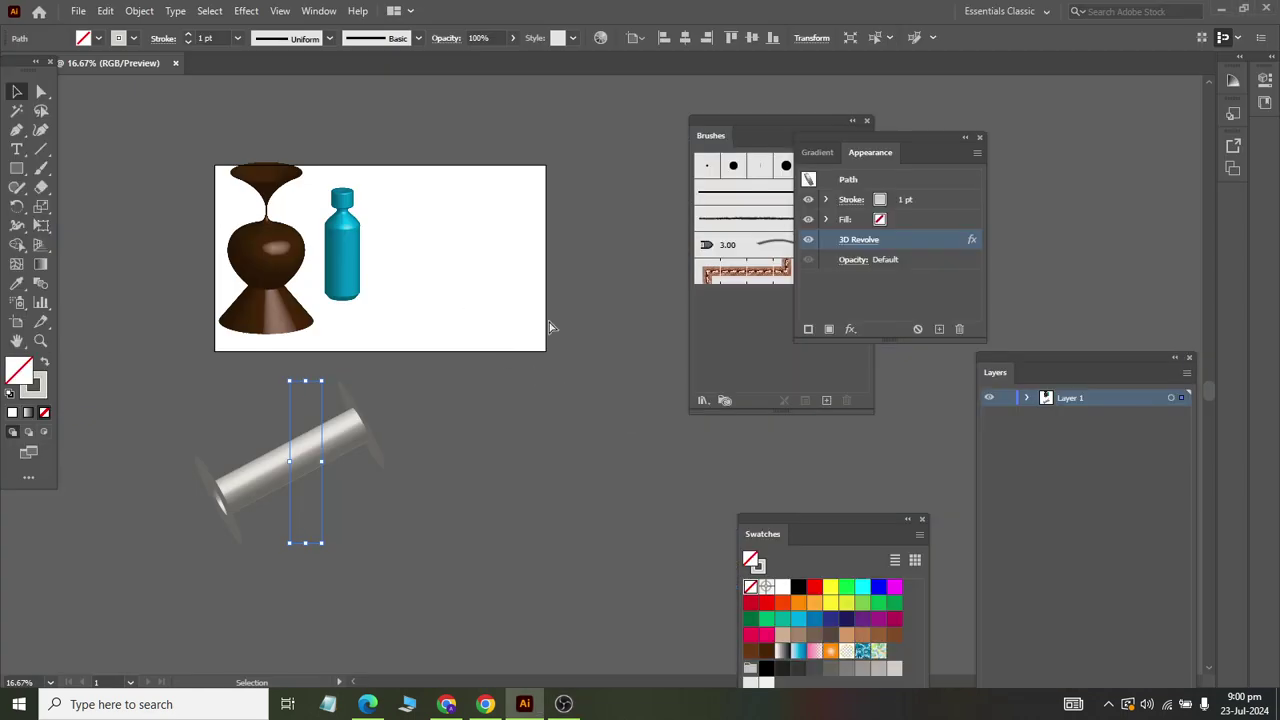
- Zoom the Illustrator canvas to 50%
scroll(549, 327, "right", 1)
- Add a second artboard, Artboard 2, to the document
scroll(468, 246, "up", 3)
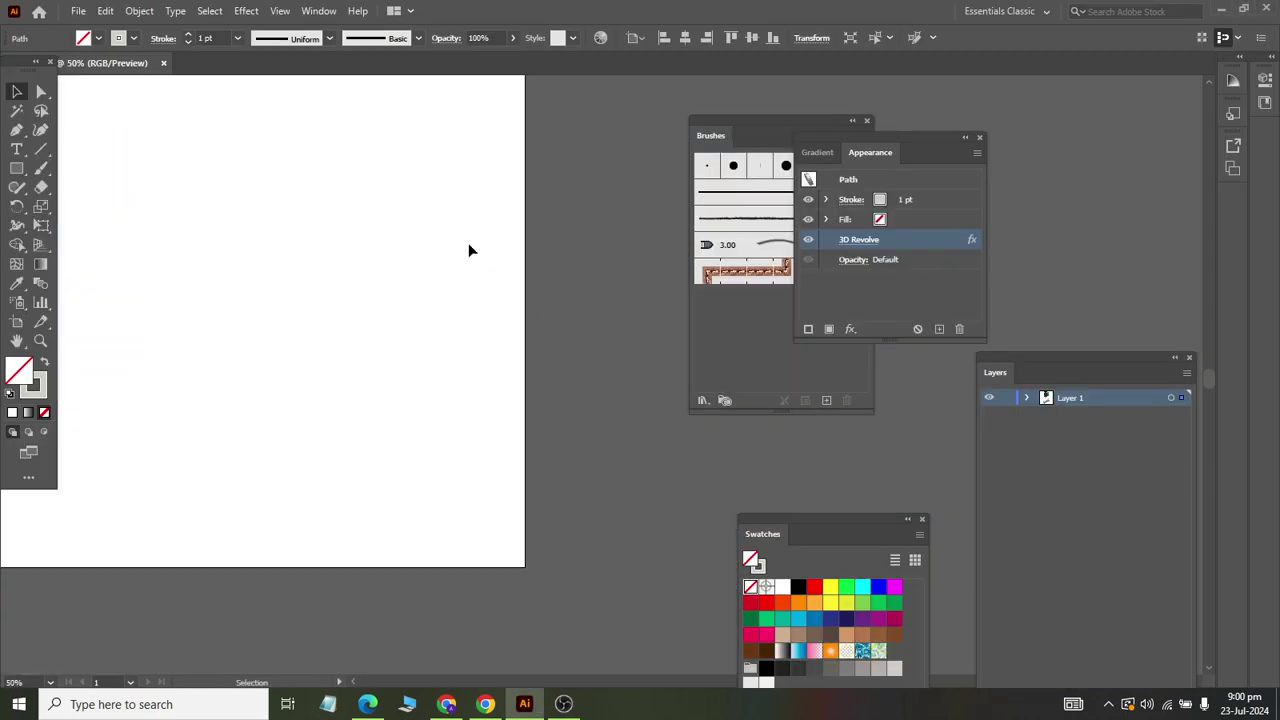
left_click(16, 322)
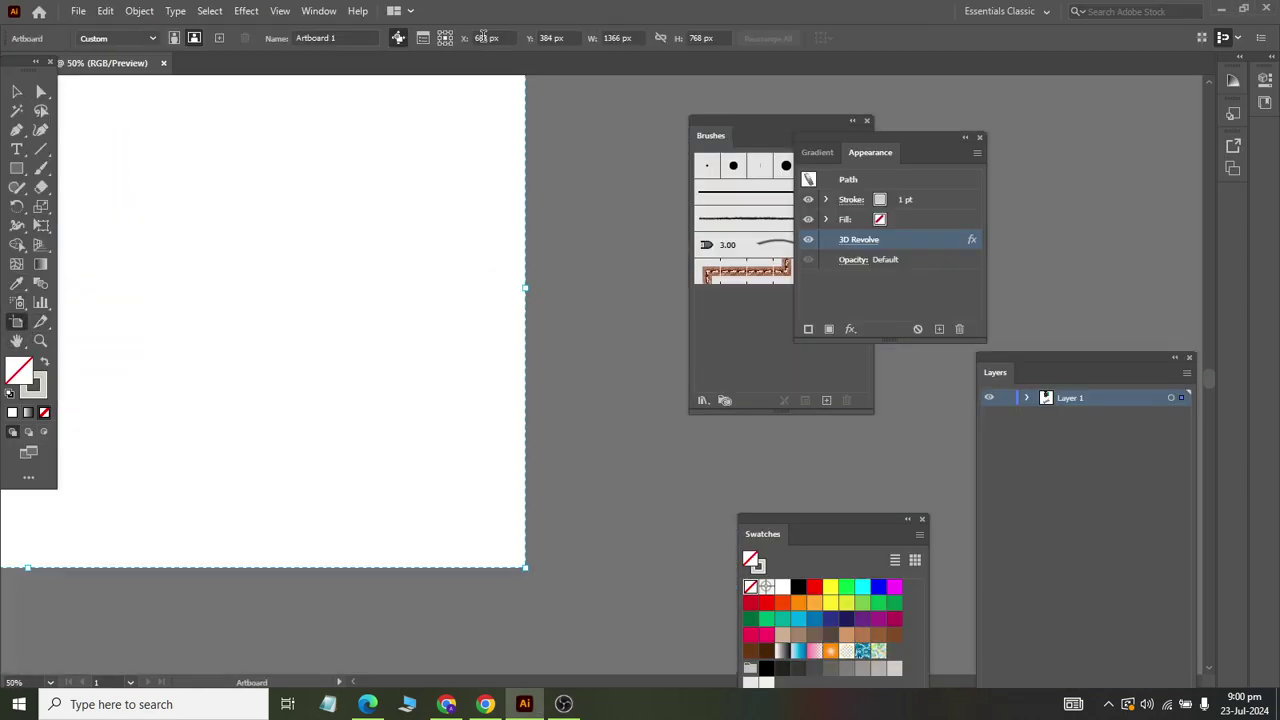
left_click(221, 37)
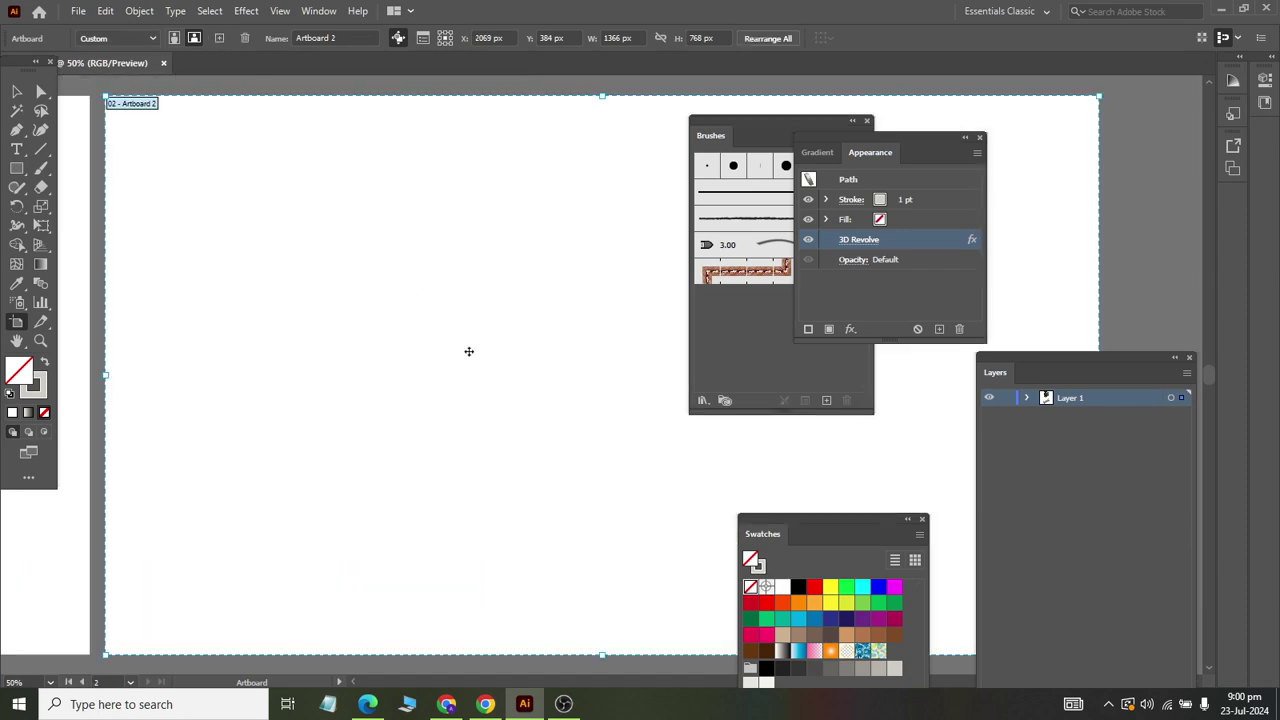
scroll(469, 345, "down", 2)
scroll(471, 340, "down", 1)
scroll(461, 342, "up", 1)
scroll(466, 348, "up", 1)
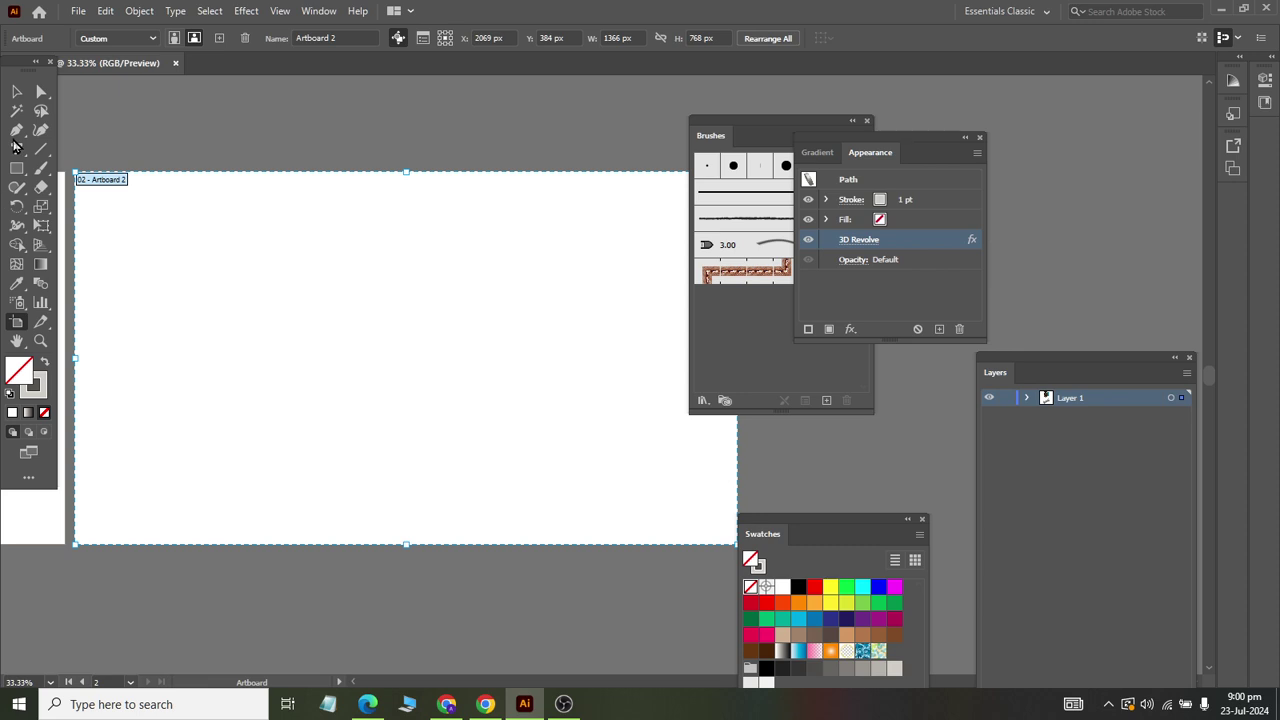
- Draw the bowl's open half-profile with the Pen: rim hook, slanted side, flat base
left_click(17, 130)
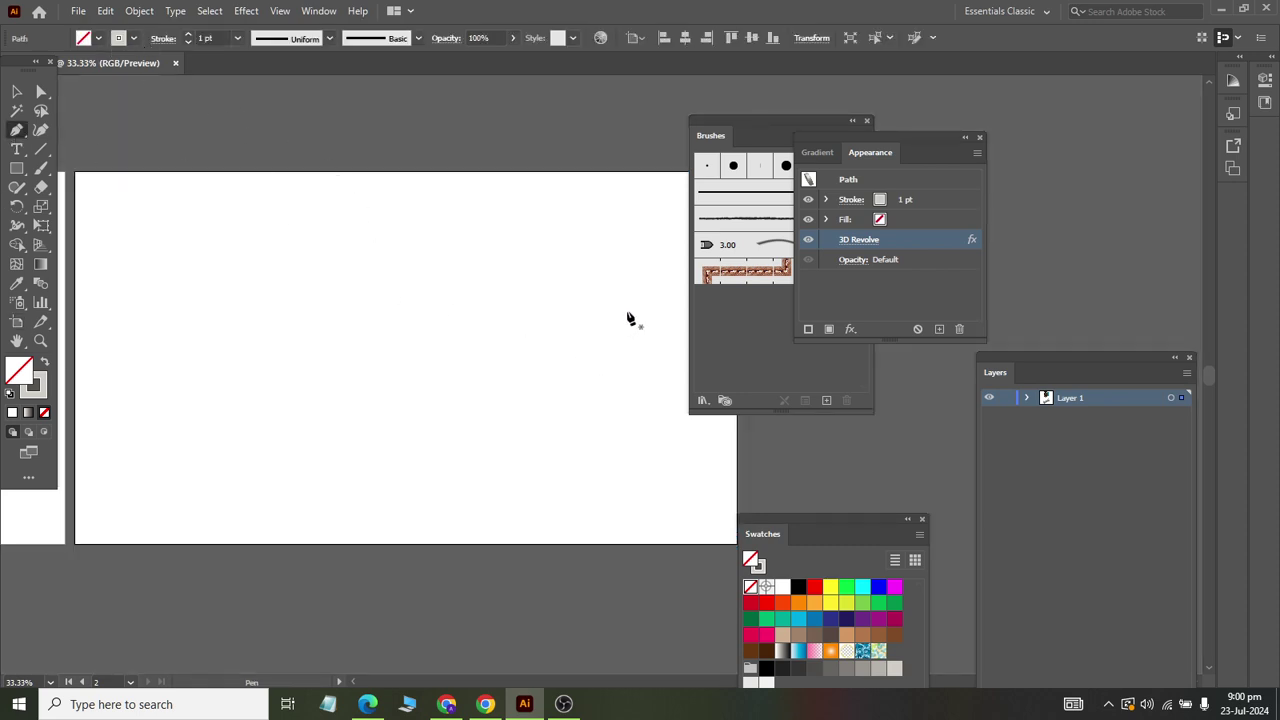
mouse_move(628, 328)
left_mouse_down()
mouse_move(623, 341)
mouse_move(640, 343)
left_mouse_up()
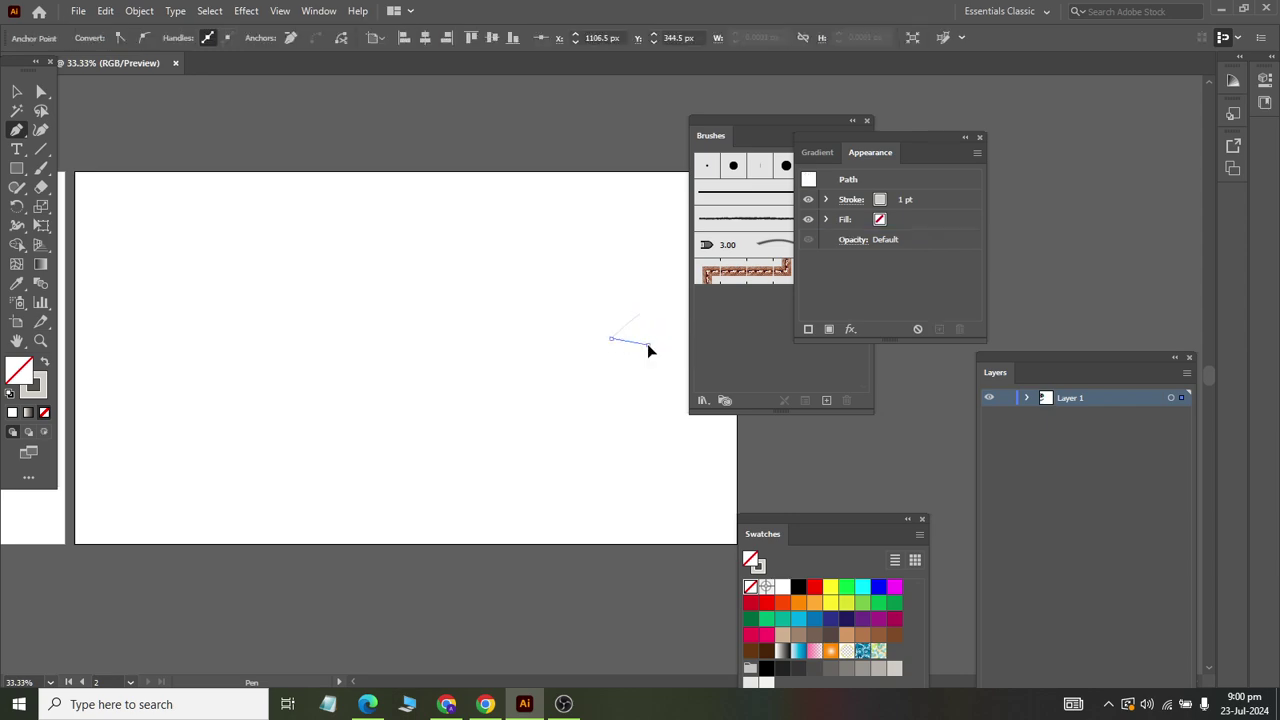
left_click(647, 344)
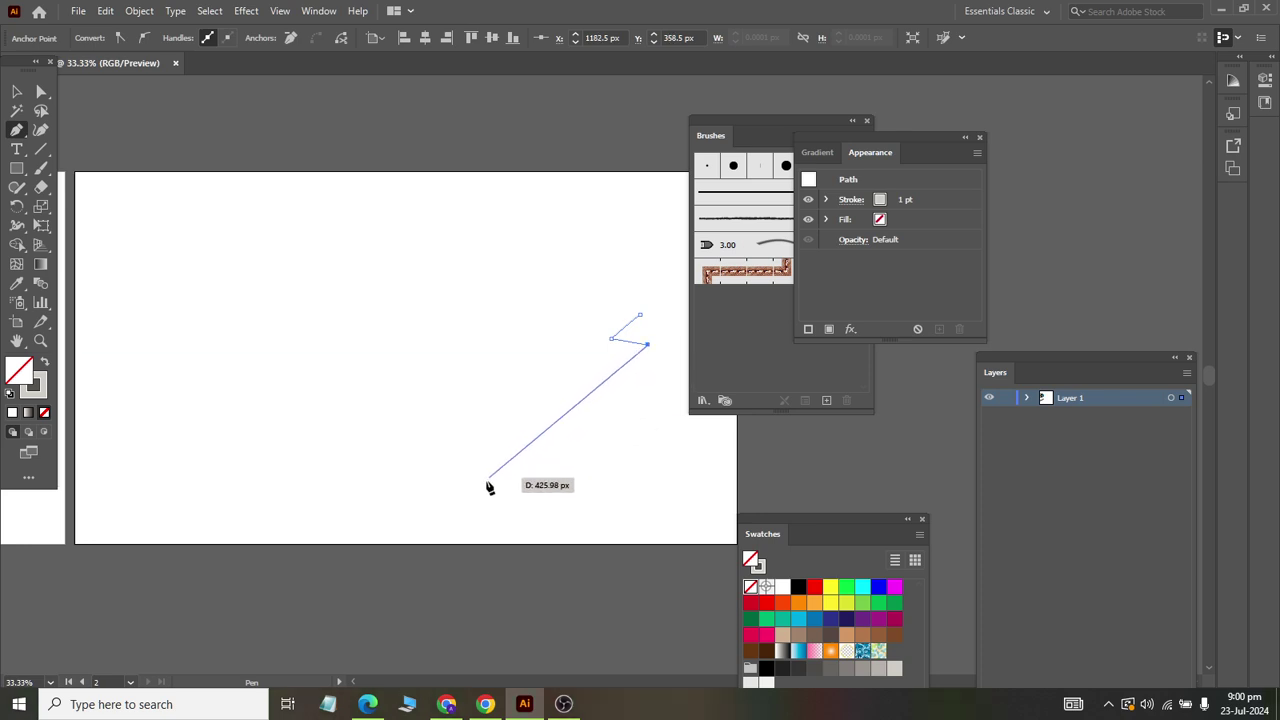
left_click(427, 525)
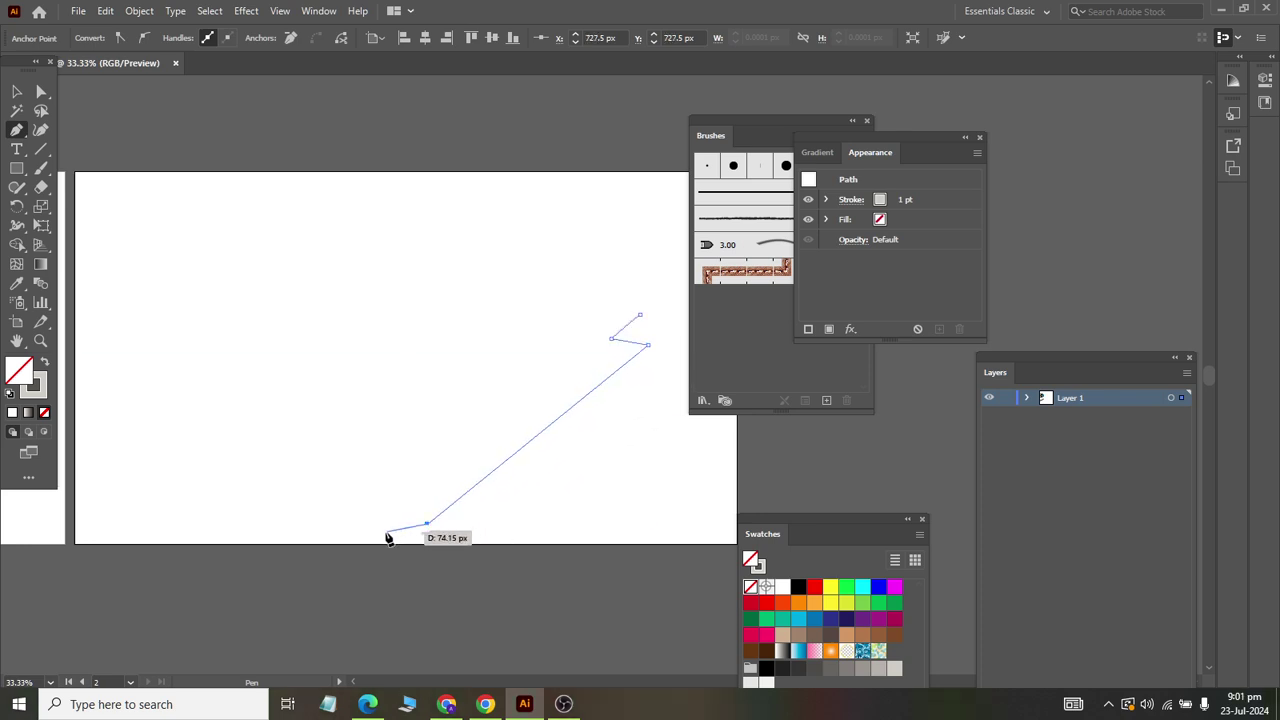
left_click(351, 524)
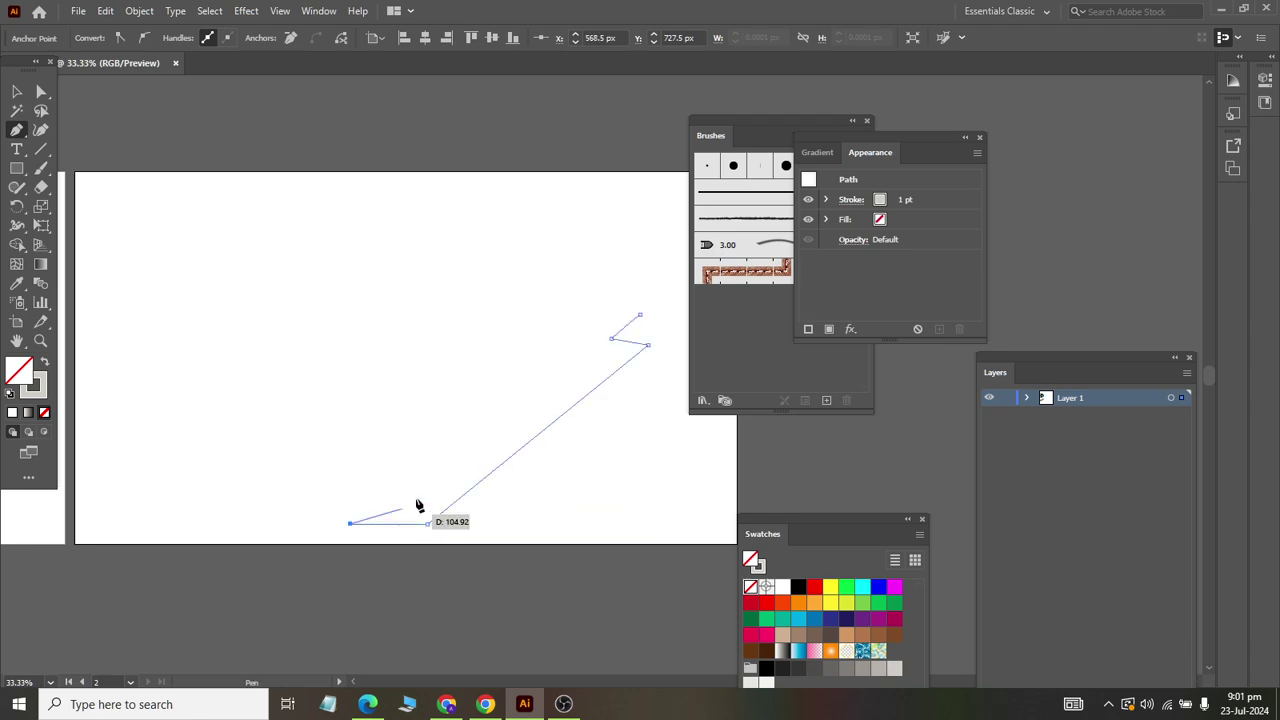
left_click(16, 92)
- Revolve the reselected profile path 360° into a 3D bowl via Effect > 3D > Revolve
left_click(357, 220)
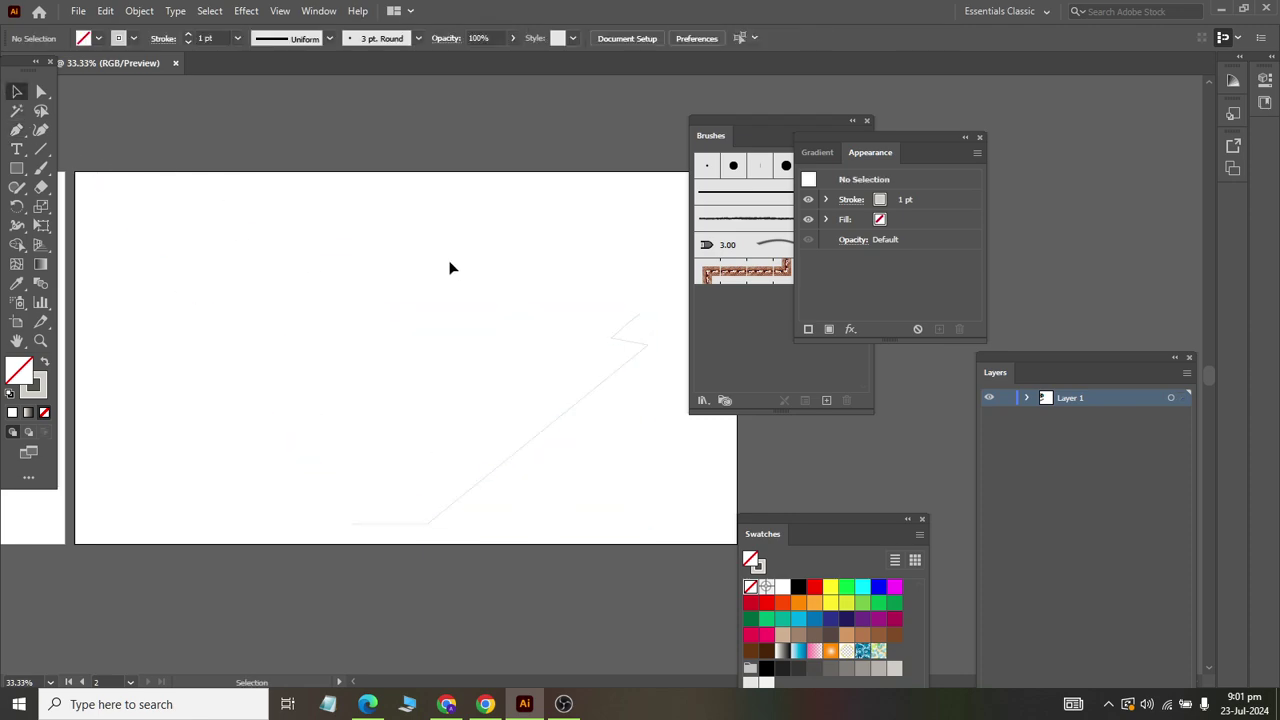
left_click_drag(449, 266, 532, 465)
left_click(246, 11)
mouse_move(270, 142)
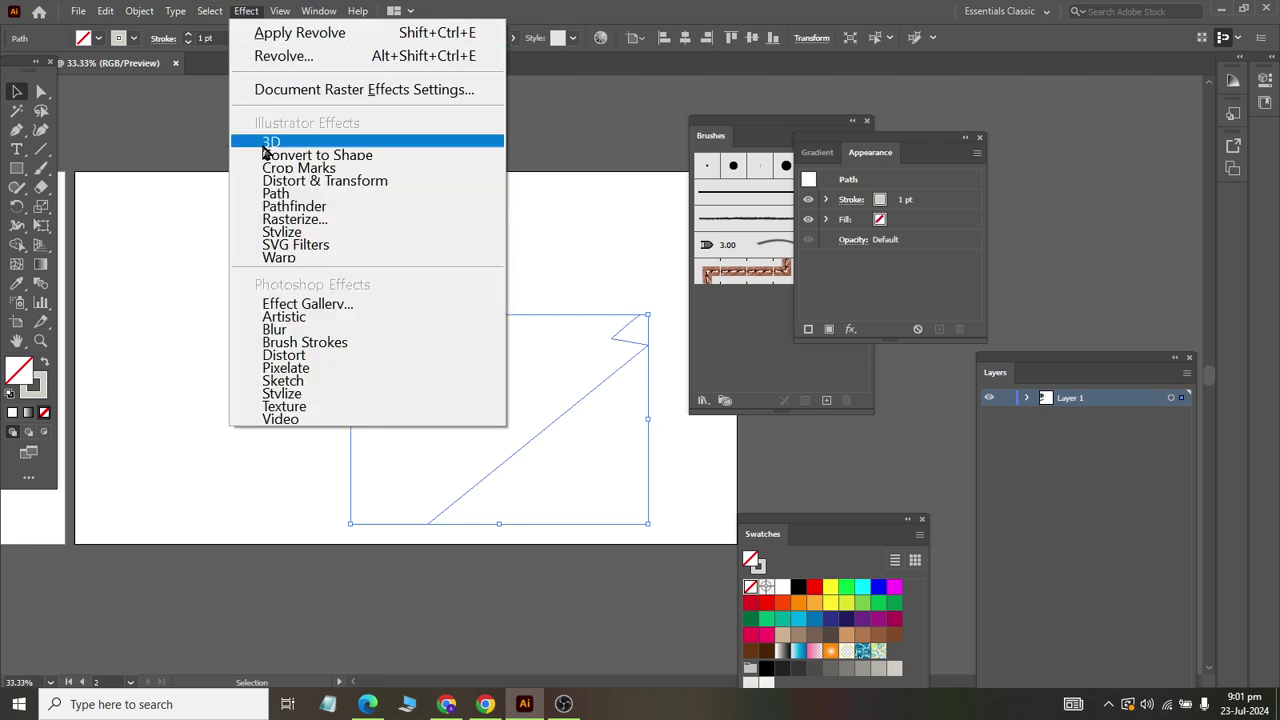
left_click(556, 168)
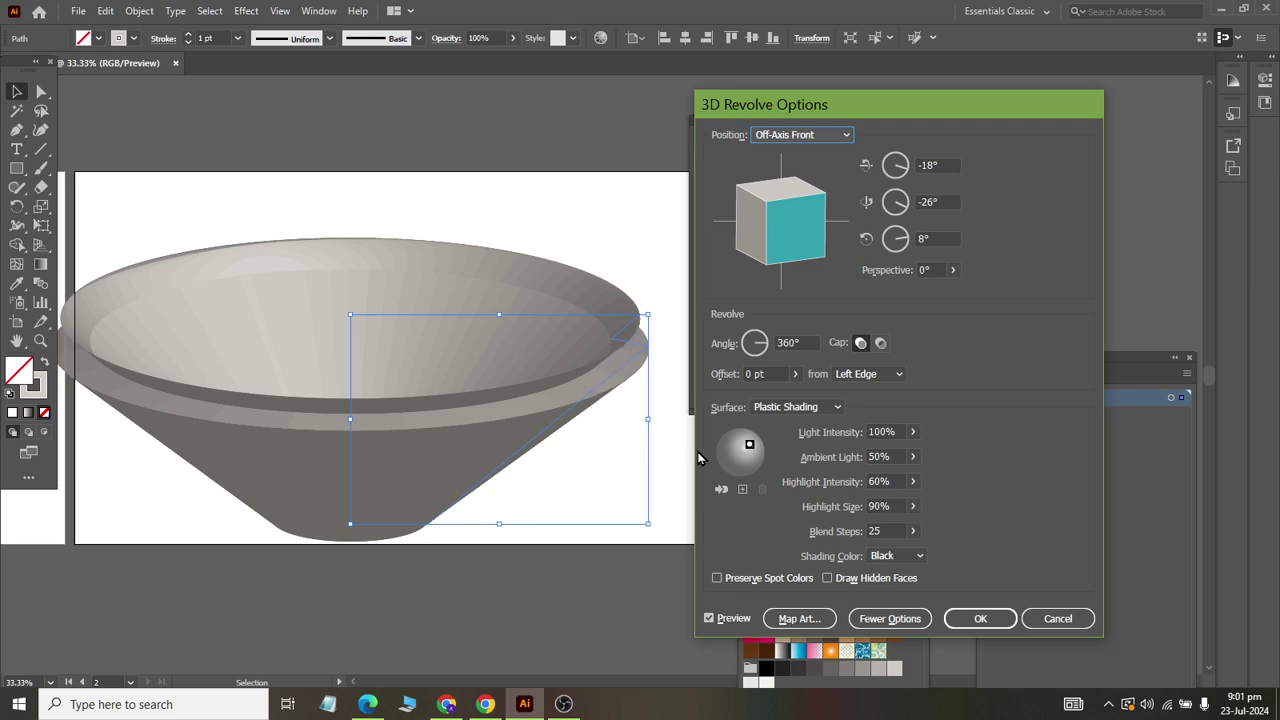
left_click(979, 618)
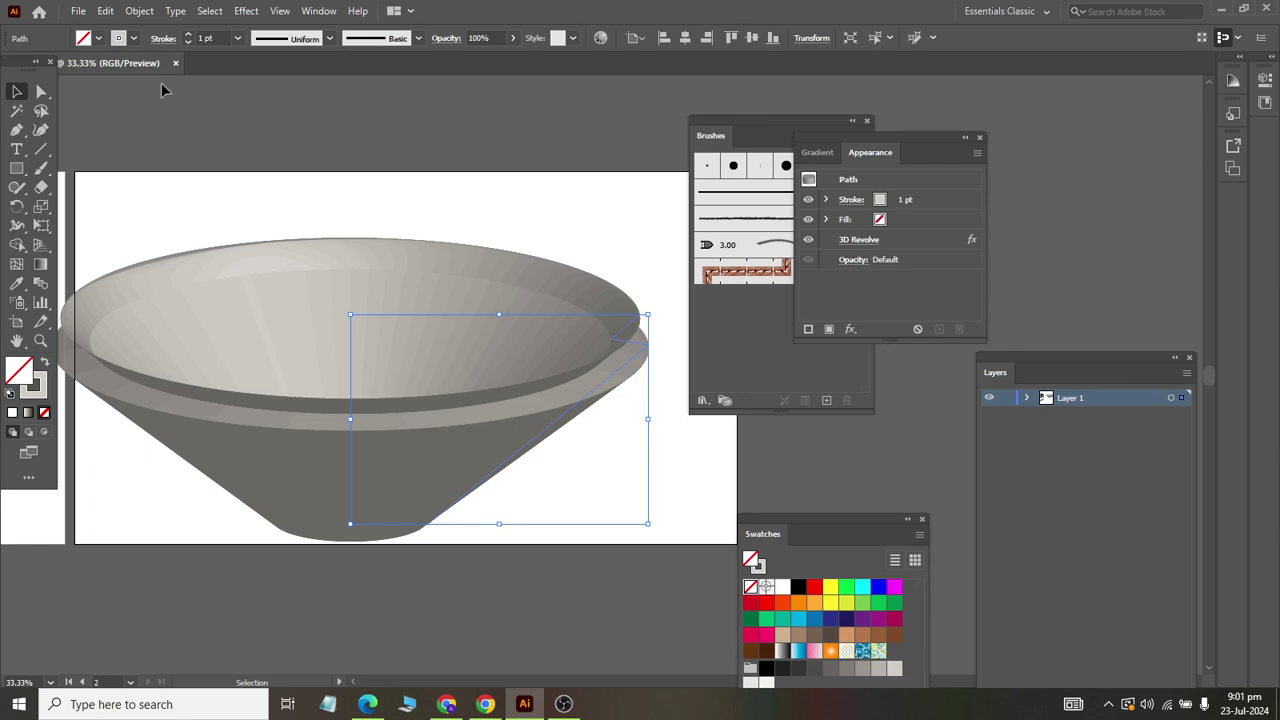
- Set the bowl's stroke to a green swatch so it renders green
left_click(133, 39)
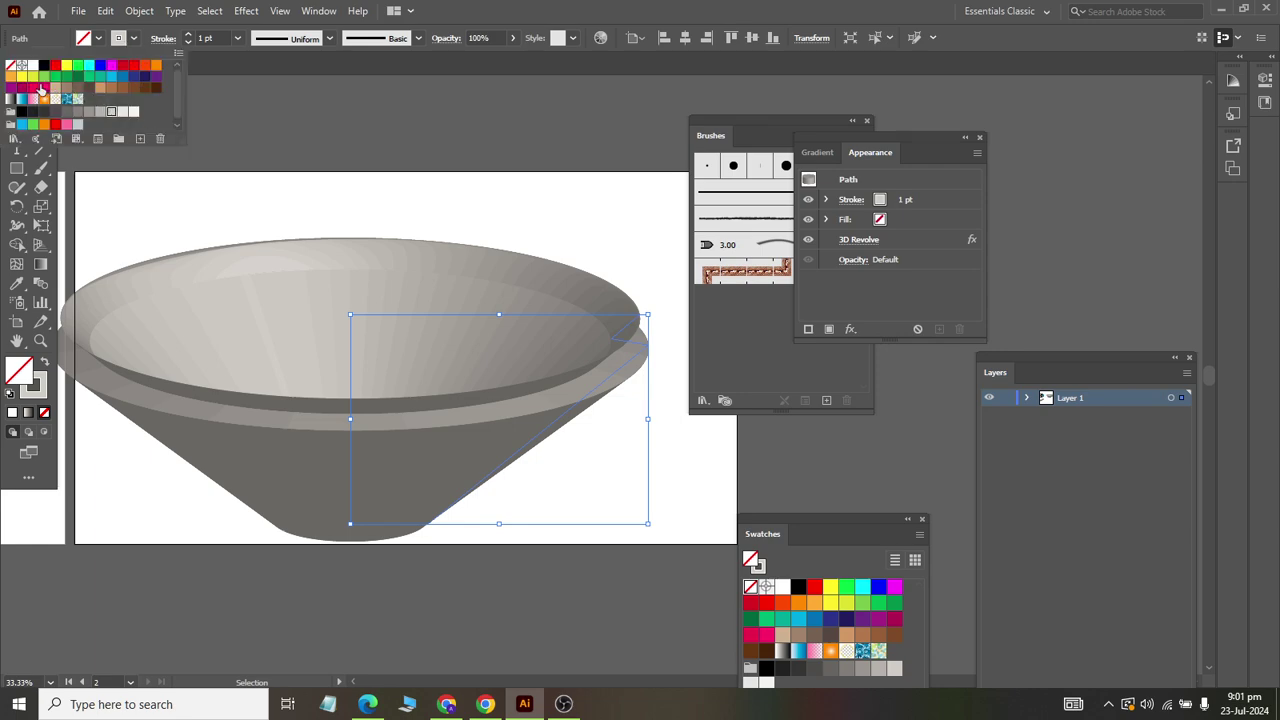
left_click(44, 77)
left_click(571, 203)
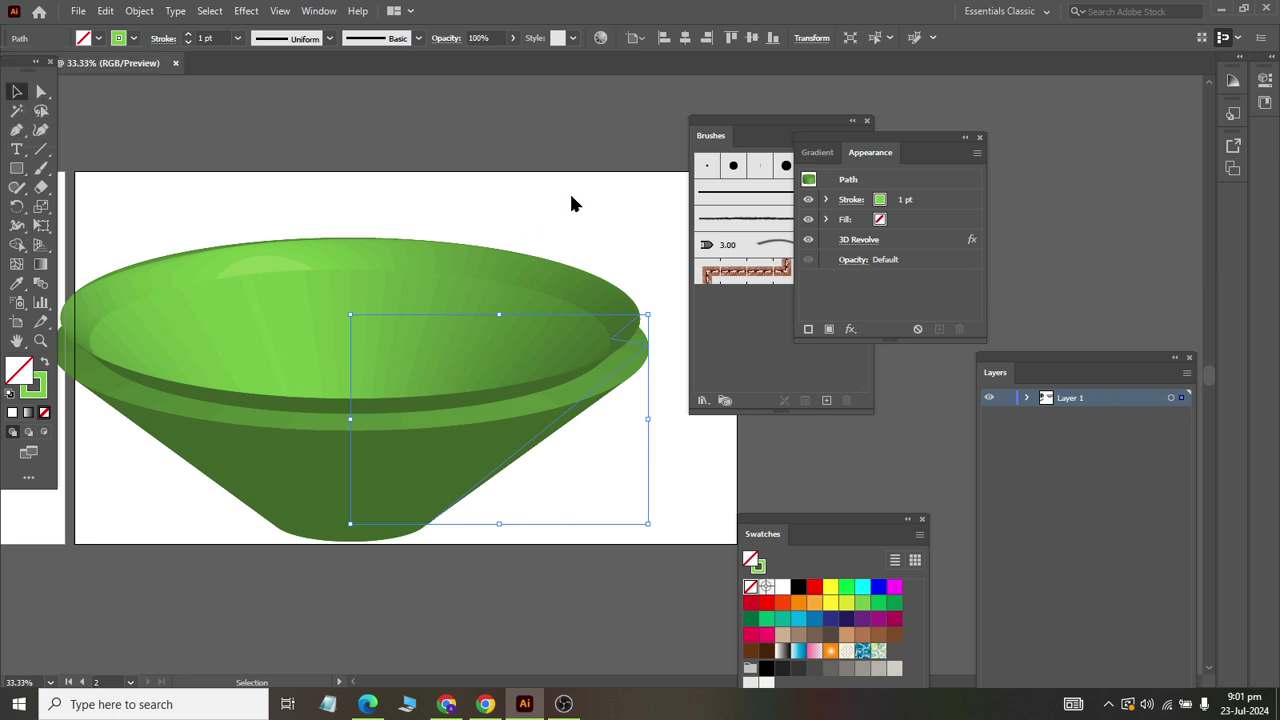
left_click(41, 92)
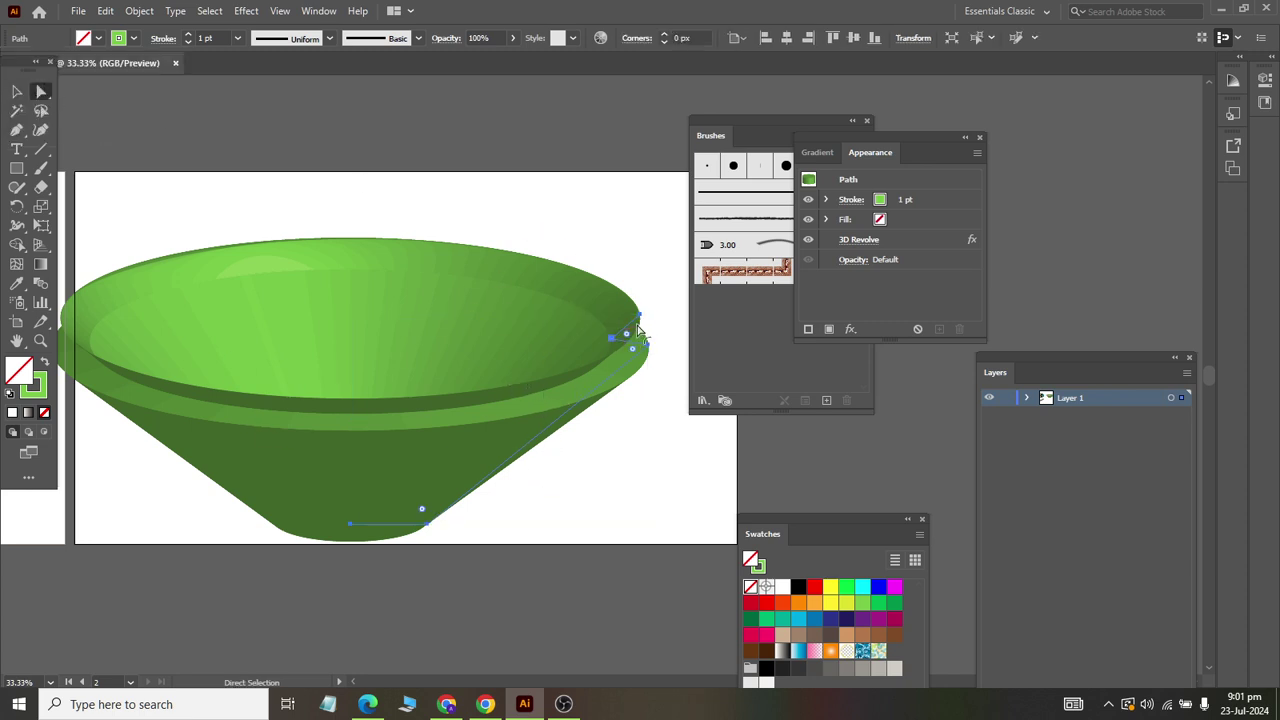
- Convert two rim anchors of the profile to smooth points to round the lip
scroll(638, 332, "up", 2, "alt")
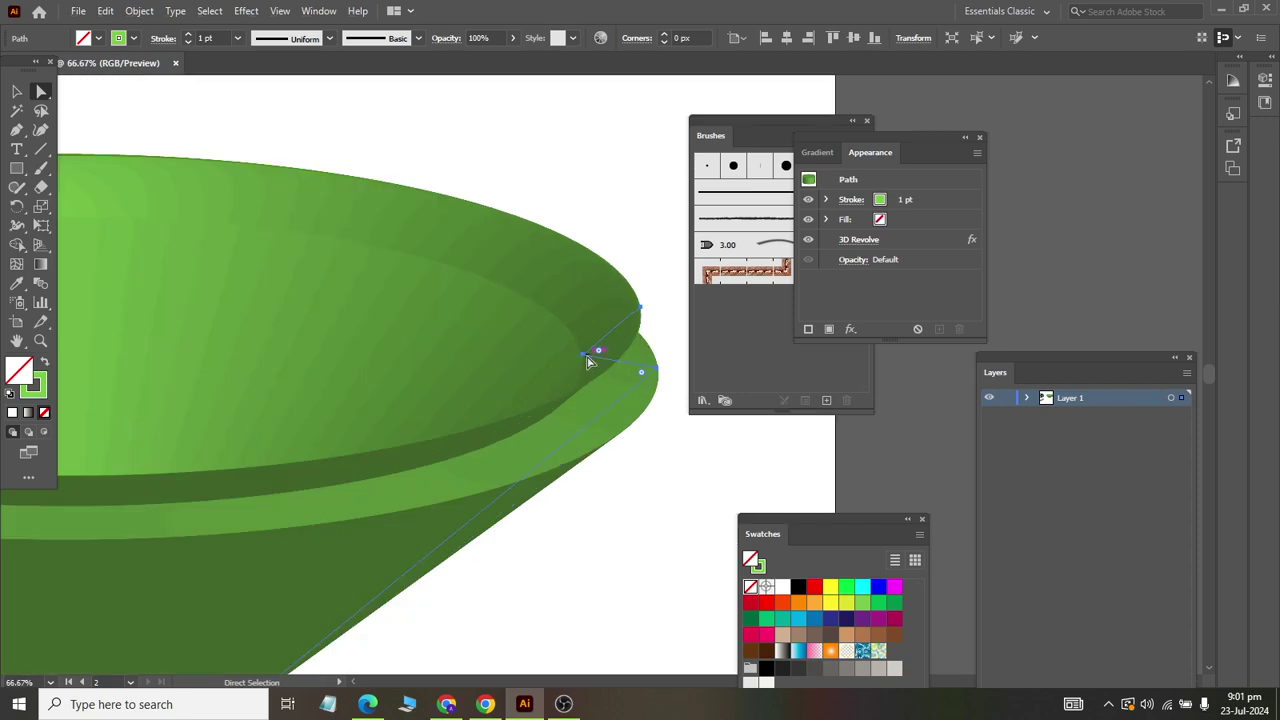
left_click(589, 359)
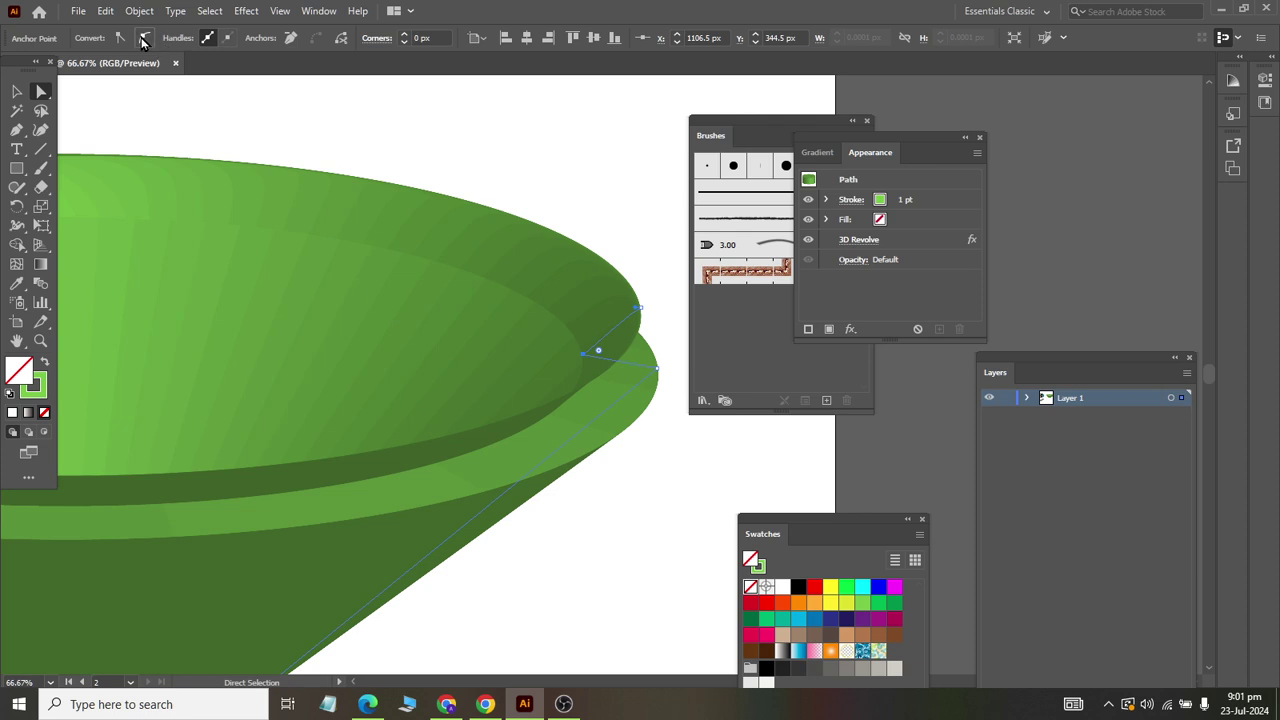
left_click(143, 38)
scroll(243, 206, "down", 2, "alt")
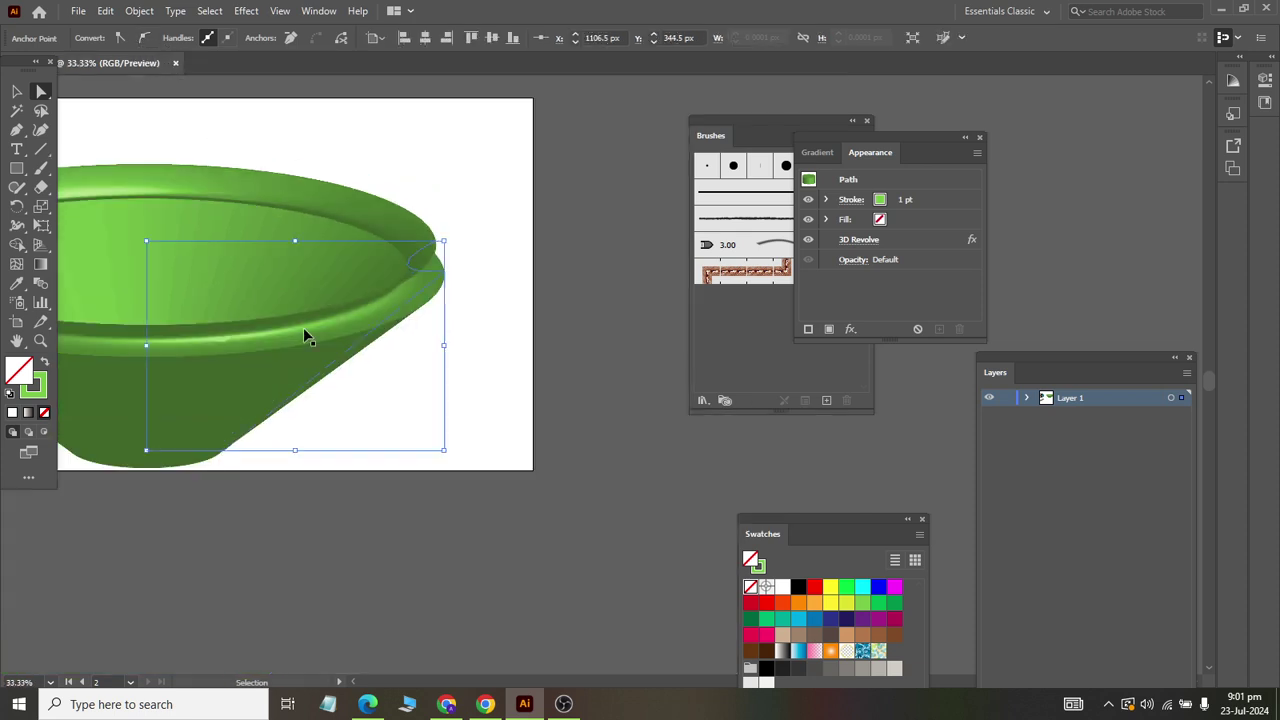
scroll(300, 210, "left", 1)
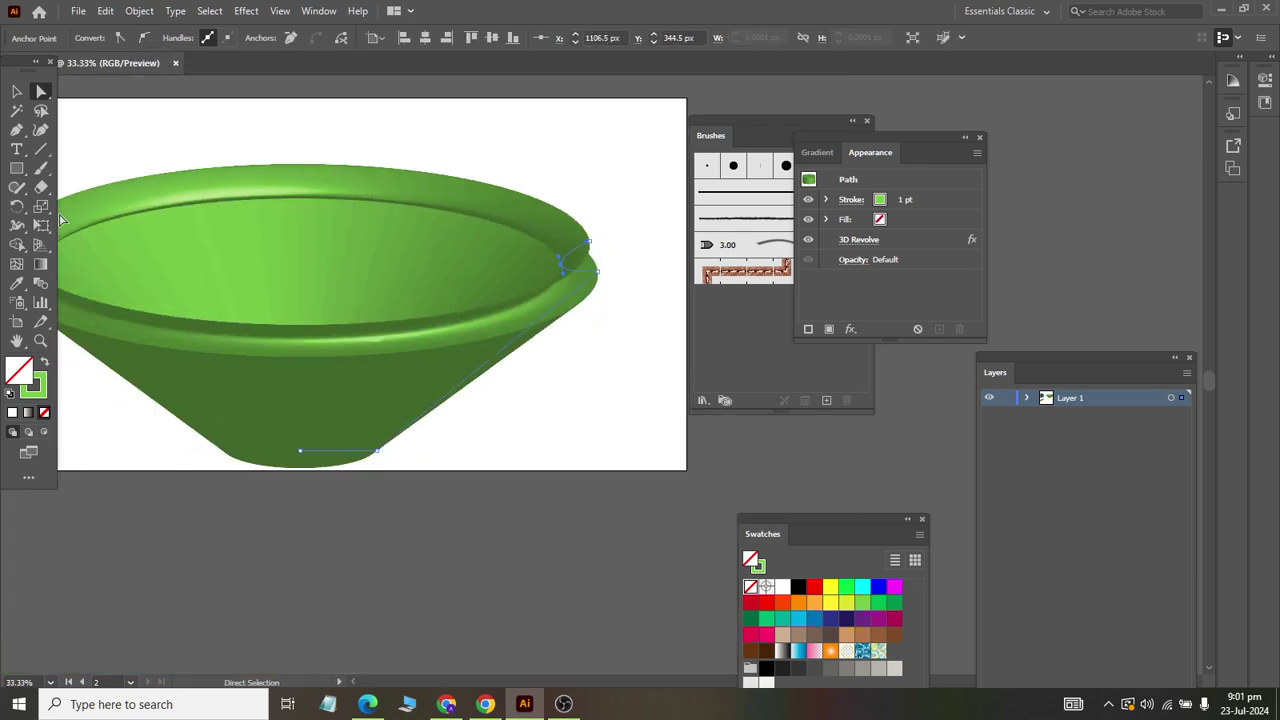
scroll(157, 243, "left", 1)
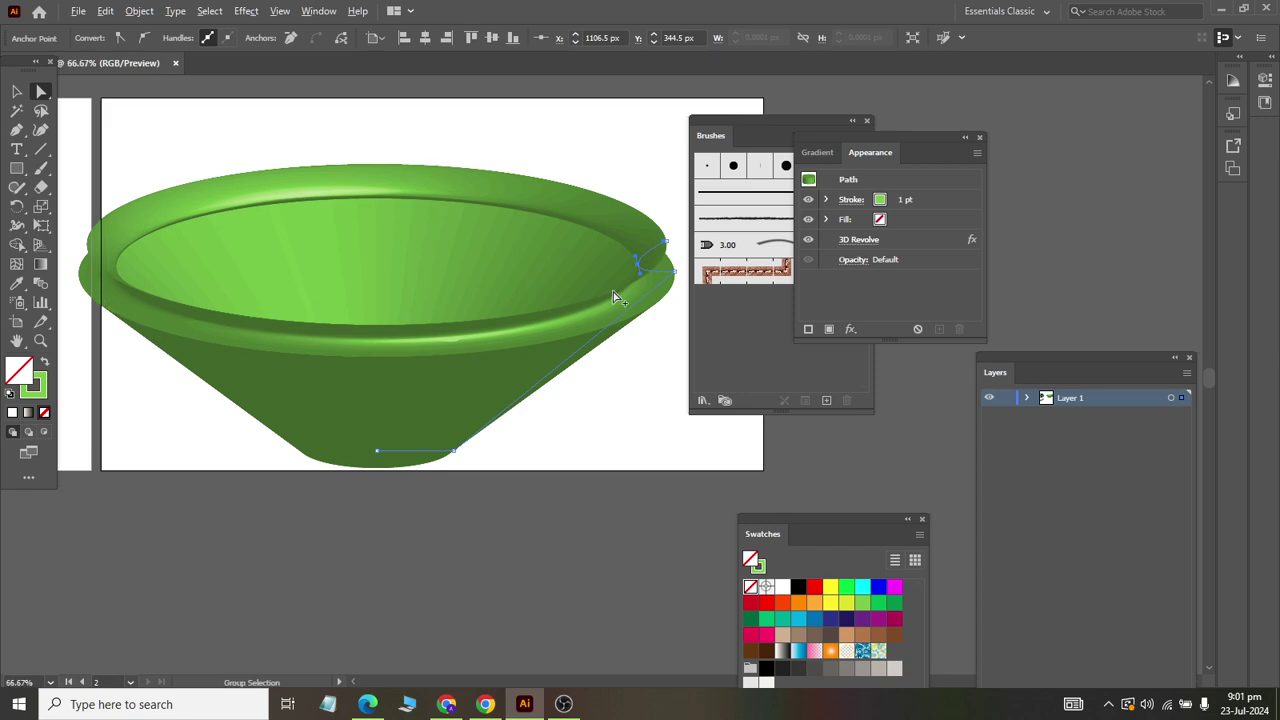
scroll(613, 292, "up", 2, "alt")
scroll(492, 292, "right", 2, "ctrl")
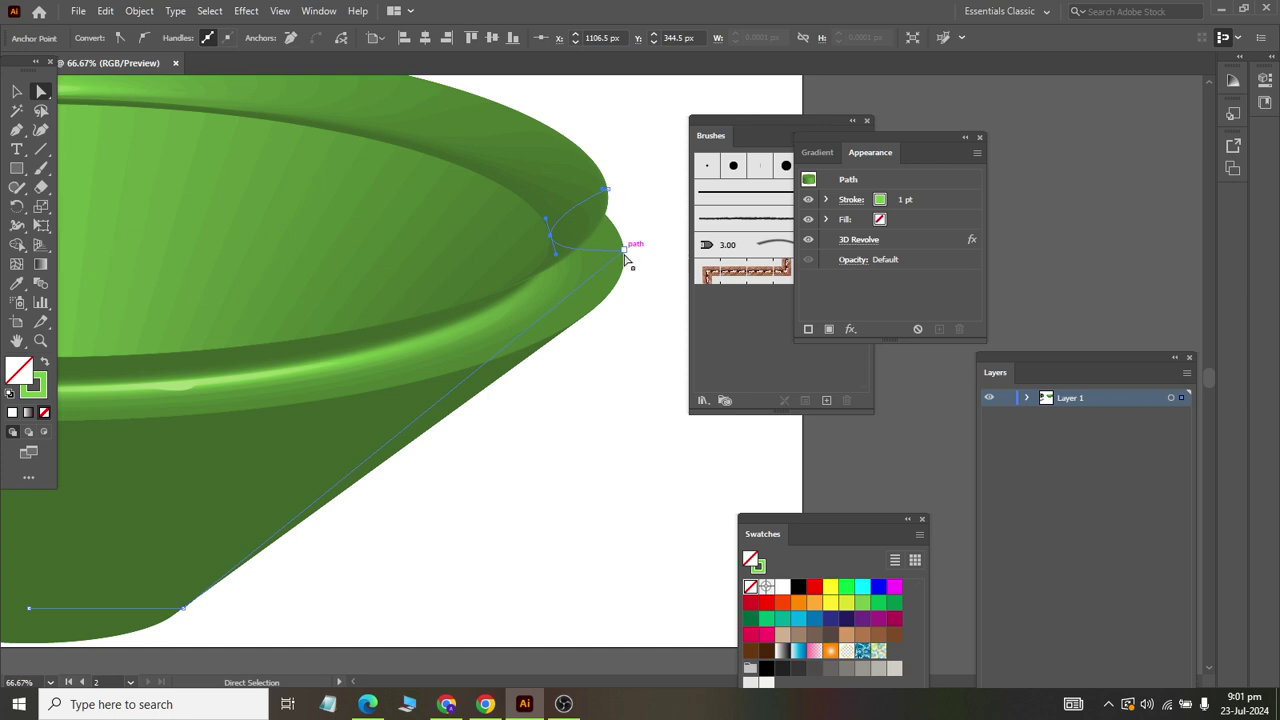
left_click(611, 254)
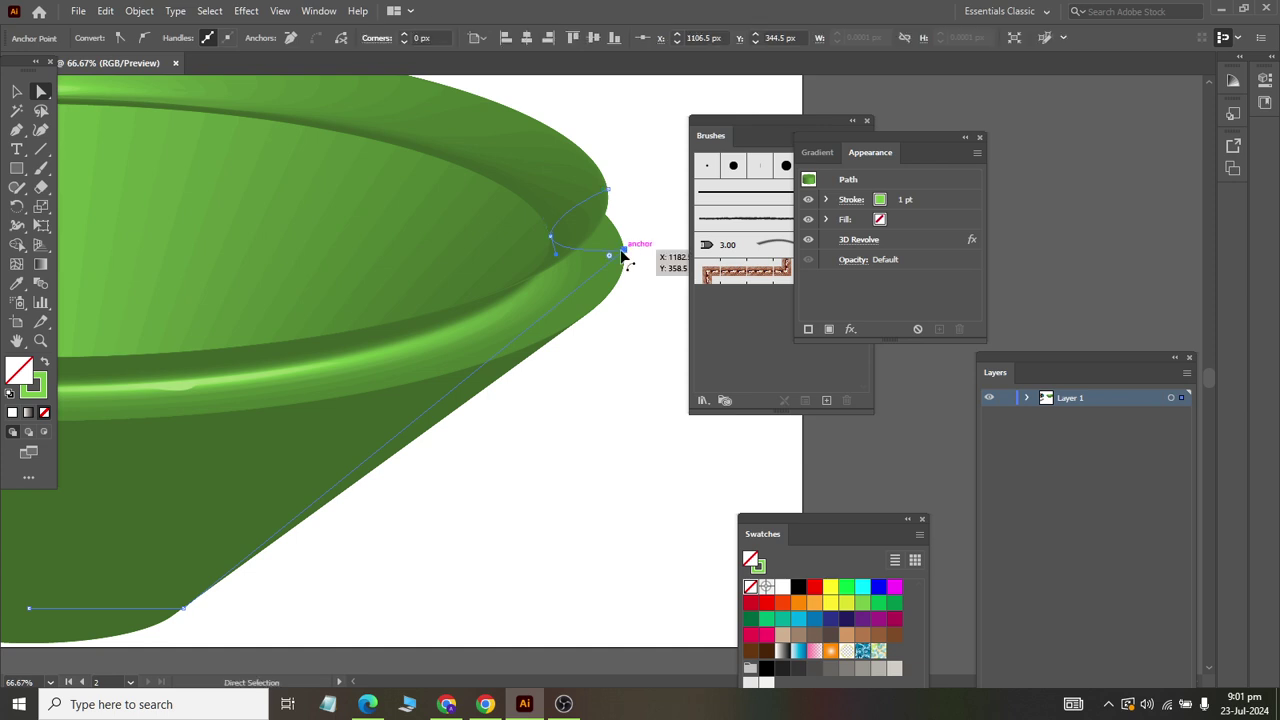
left_click(143, 38)
- Drag the bottom curve handle to widen the bowl's body and round its base
scroll(471, 332, "right", 2, "ctrl")
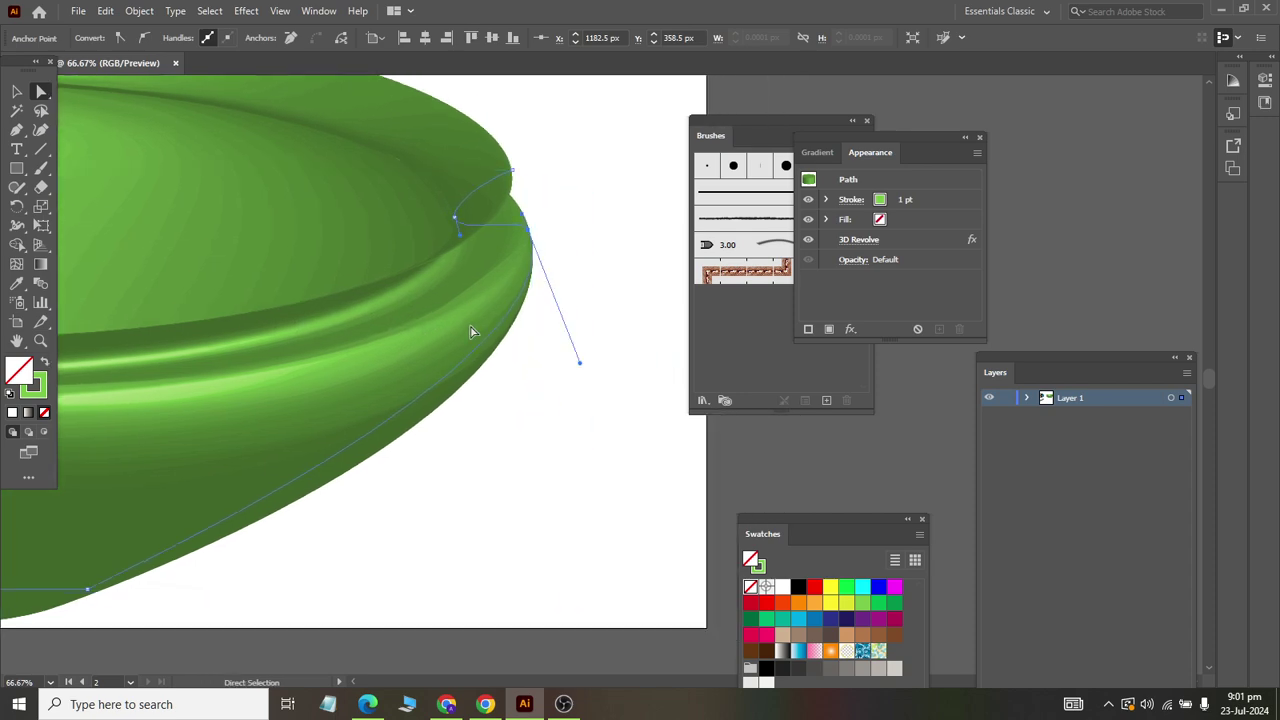
scroll(455, 300, "left", 1)
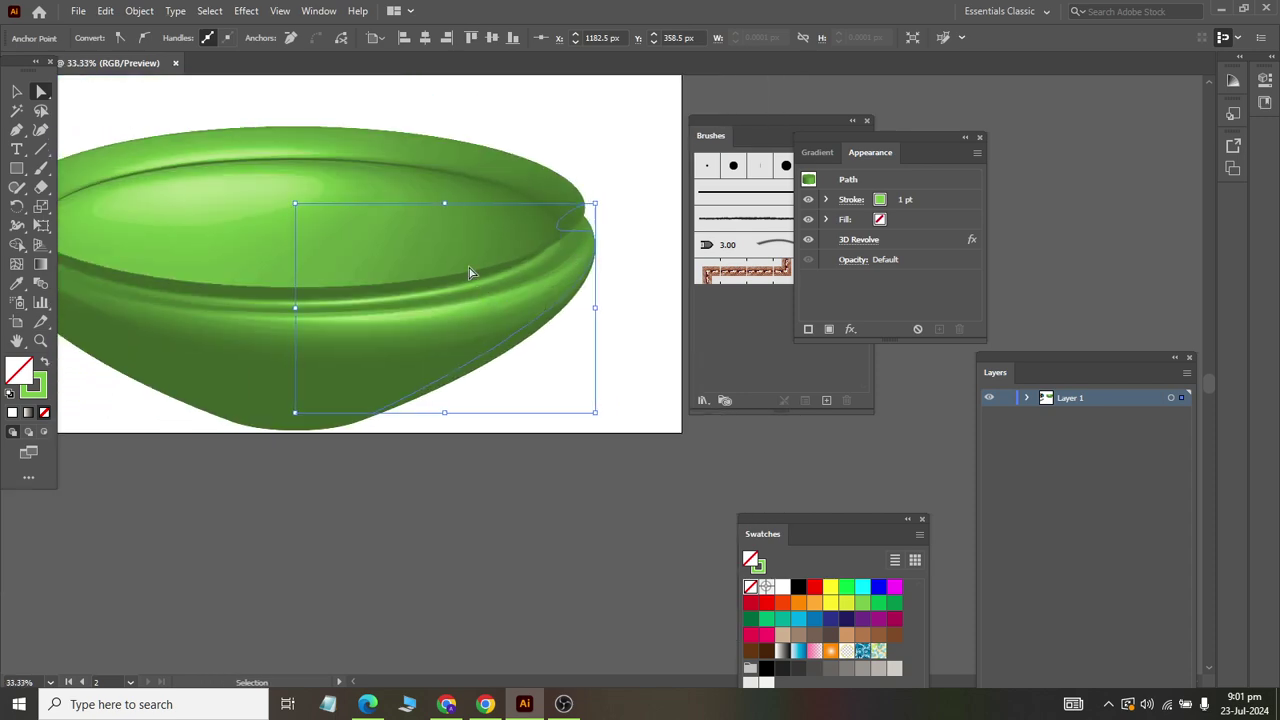
scroll(471, 274, "left", 1)
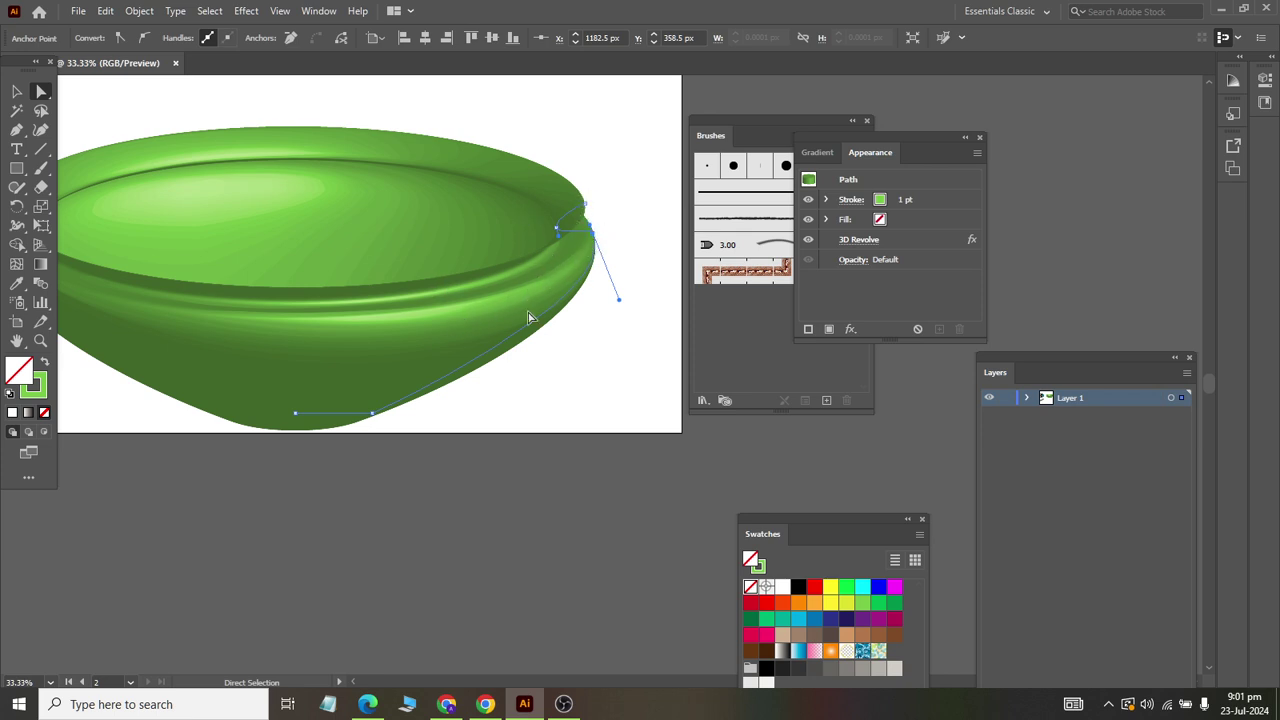
scroll(360, 437, "up", 2, "alt")
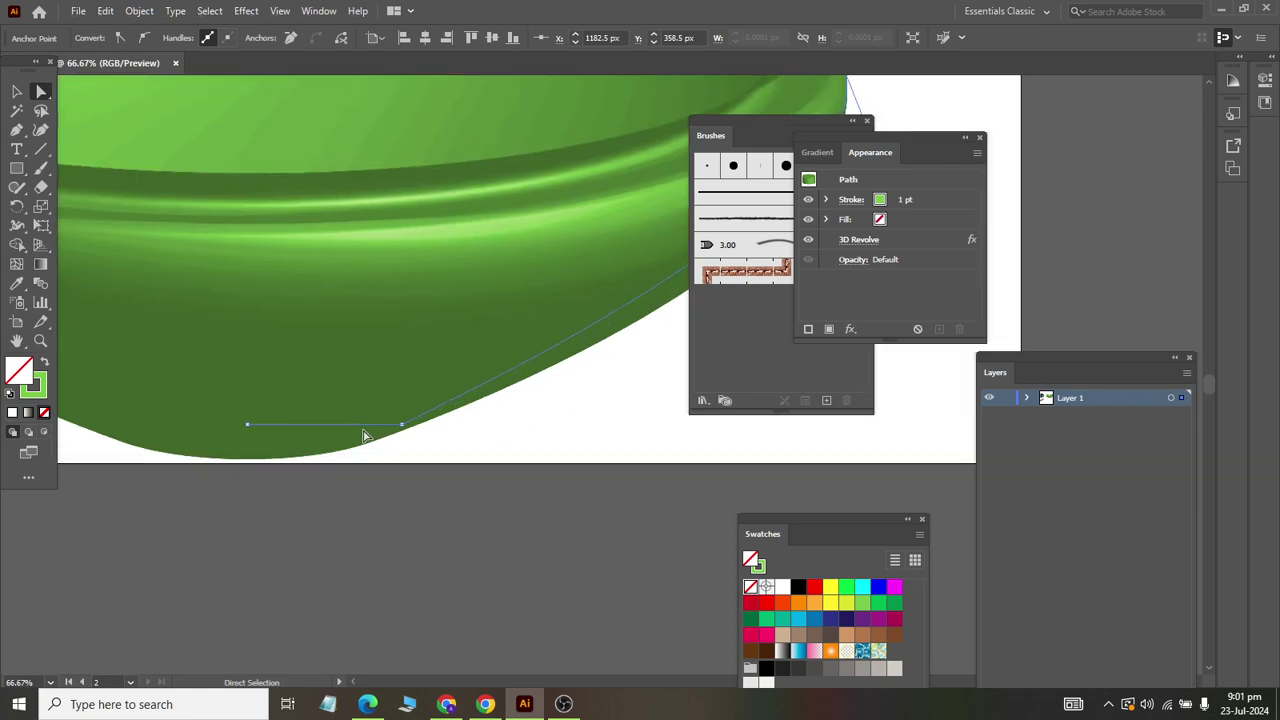
mouse_move(401, 425)
left_mouse_down()
mouse_move(397, 487)
mouse_move(383, 482)
mouse_move(420, 485)
mouse_move(348, 492)
left_mouse_up()
scroll(383, 482, "down", 2, "alt")
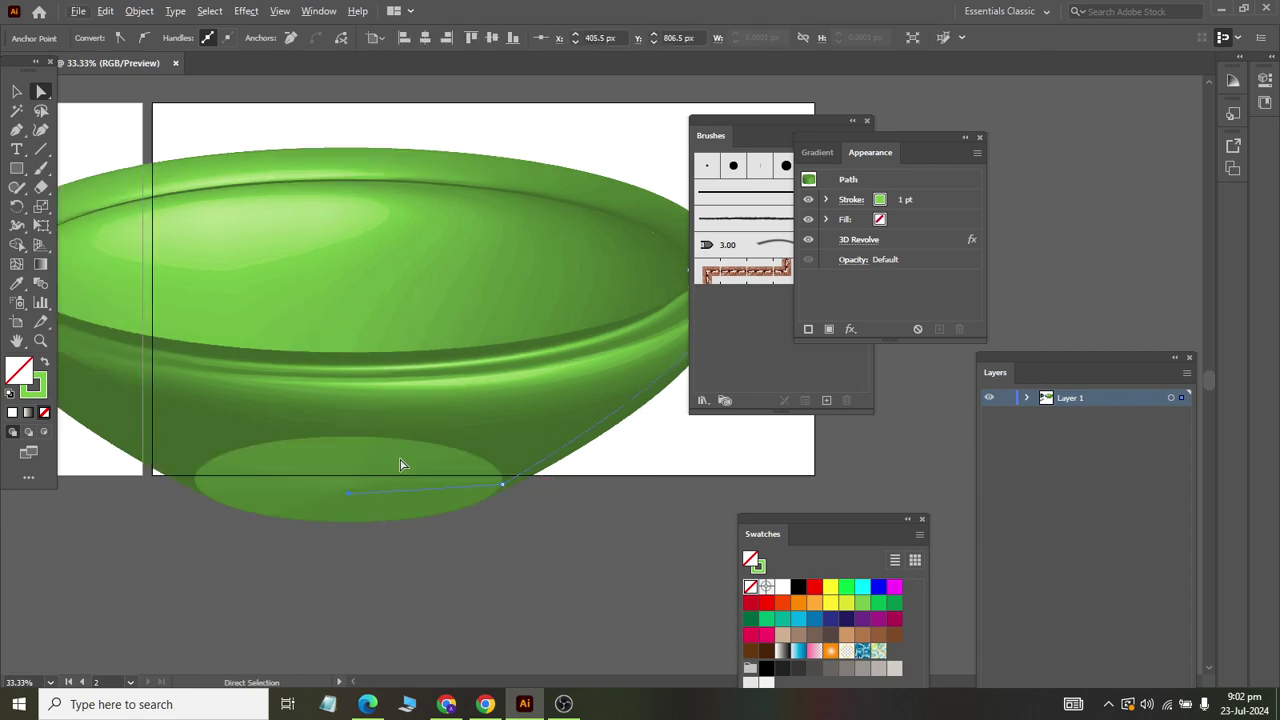
- Undo the last edit, reshape the base curve and make the bottom anchor smooth
key("ctrl+z")
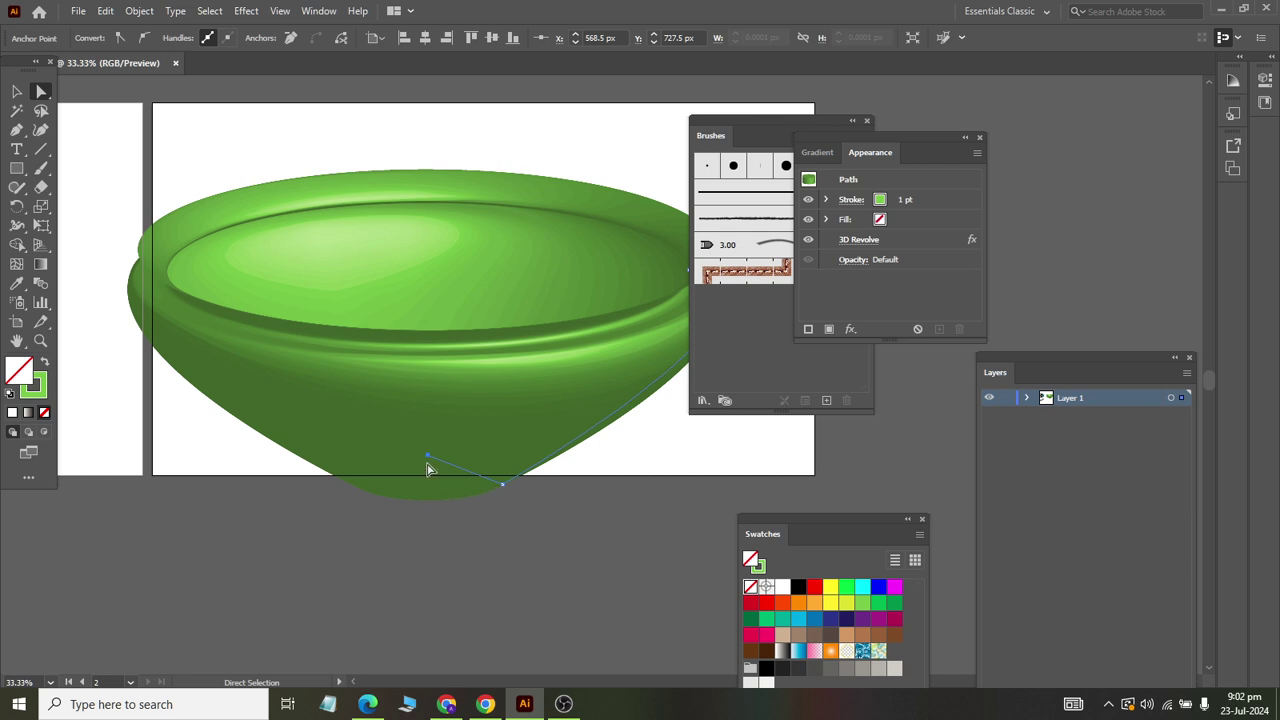
left_click_drag(428, 457, 443, 515)
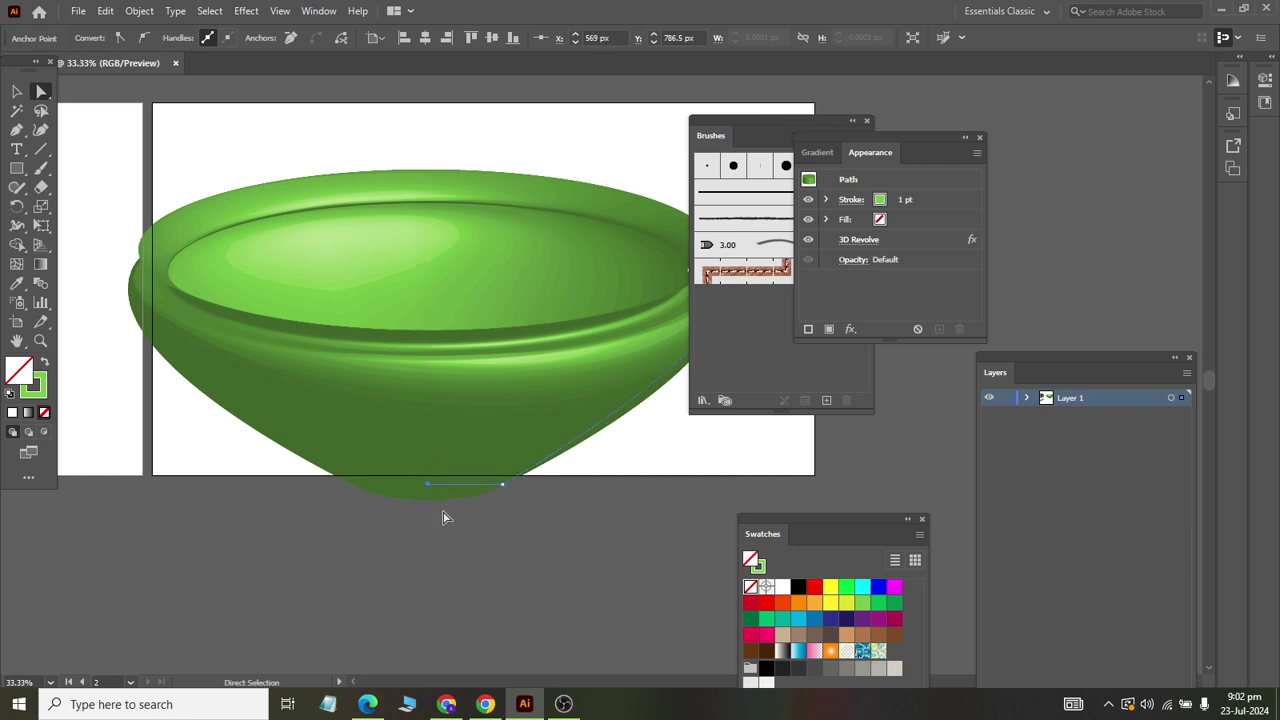
left_click(505, 488)
left_click(504, 488)
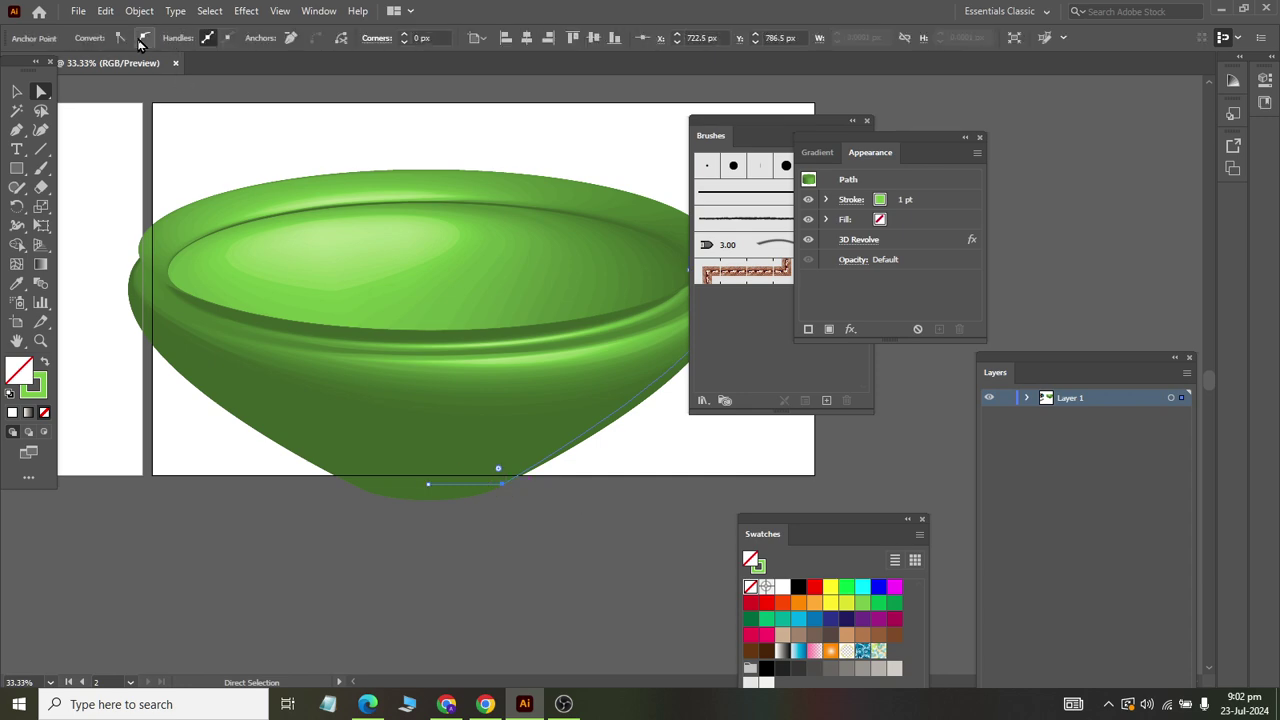
left_click(142, 38)
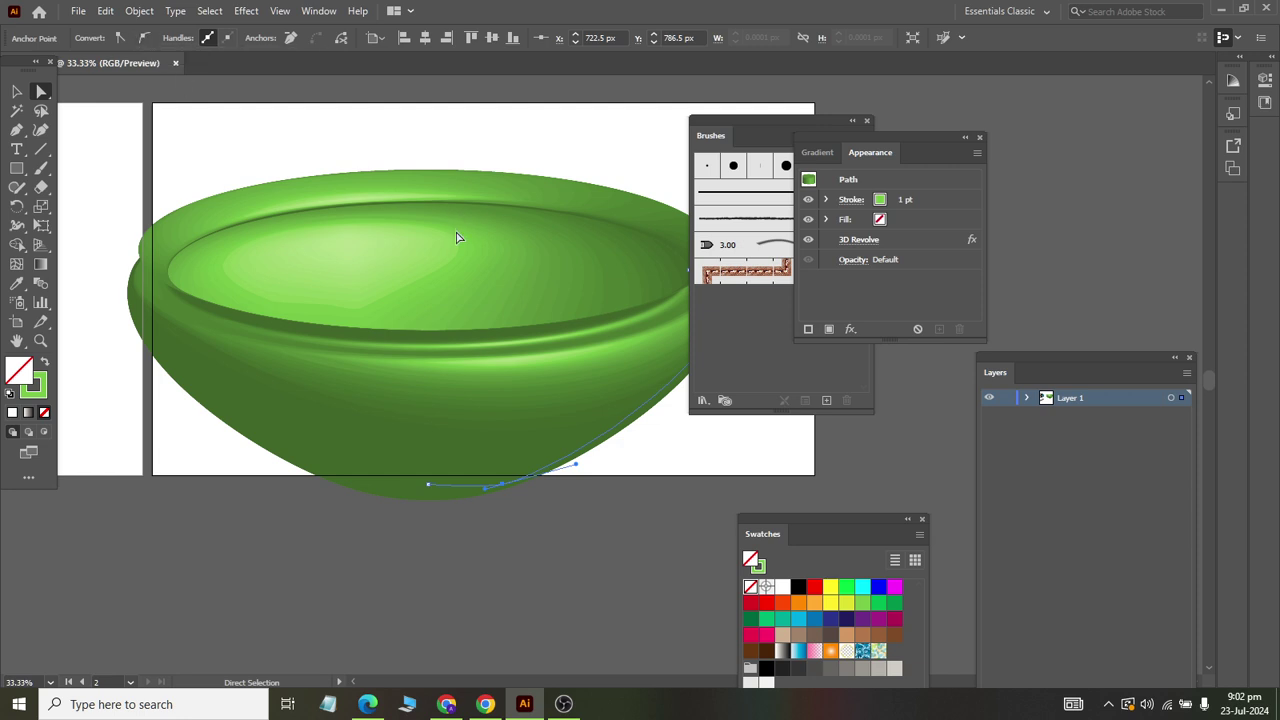
scroll(450, 260, "down", 3)
scroll(440, 275, "right", 3)
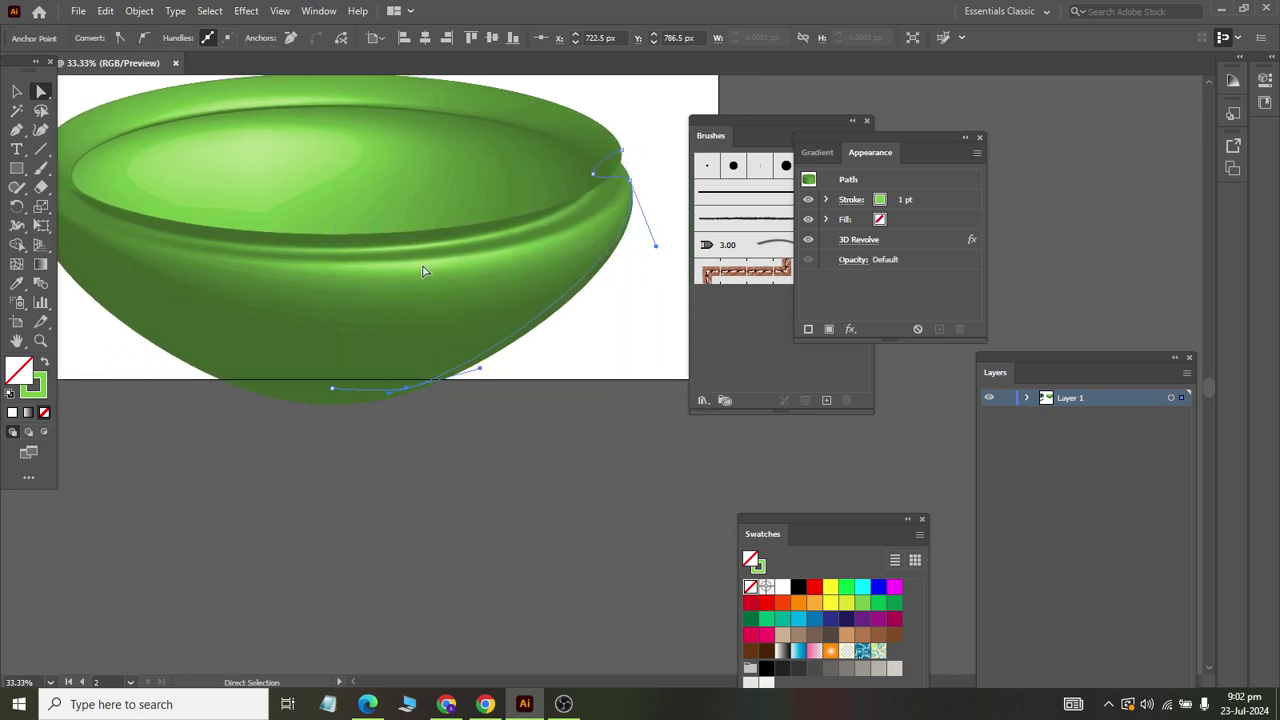
- Reopen the bowl's 3D Revolve options from Appearance and move the light lower
left_click(17, 91)
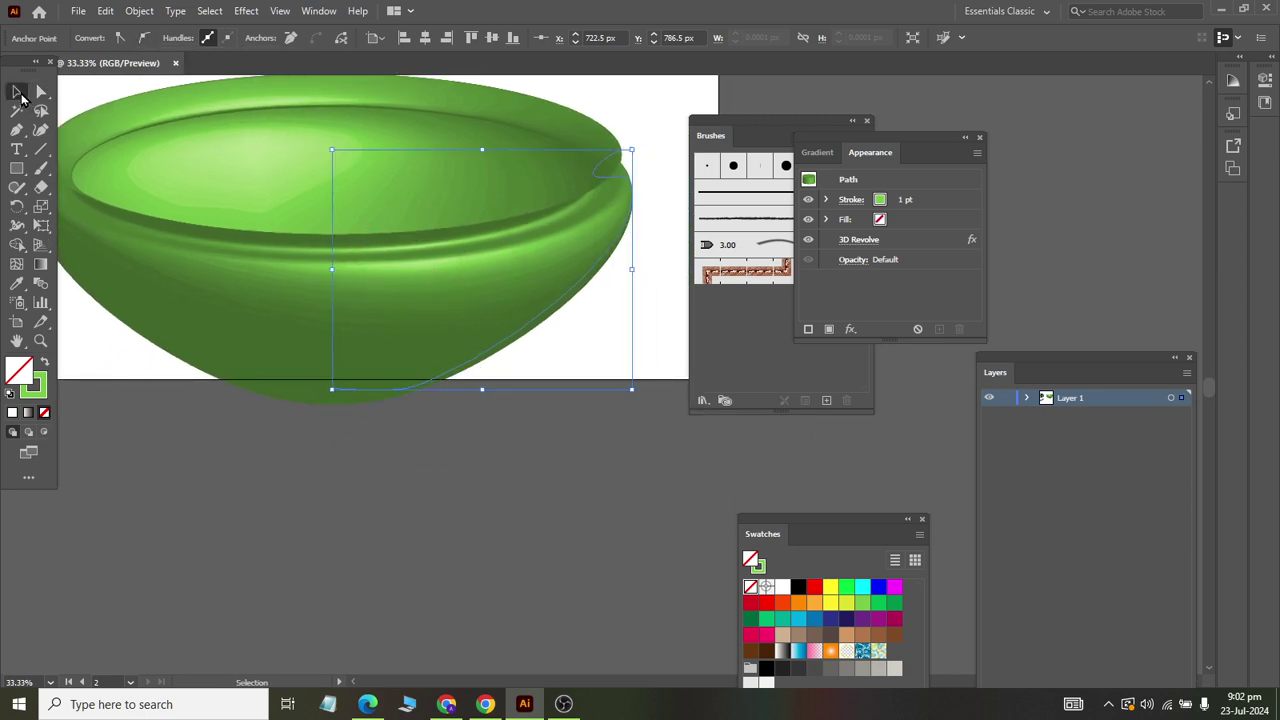
scroll(297, 194, "down", 2)
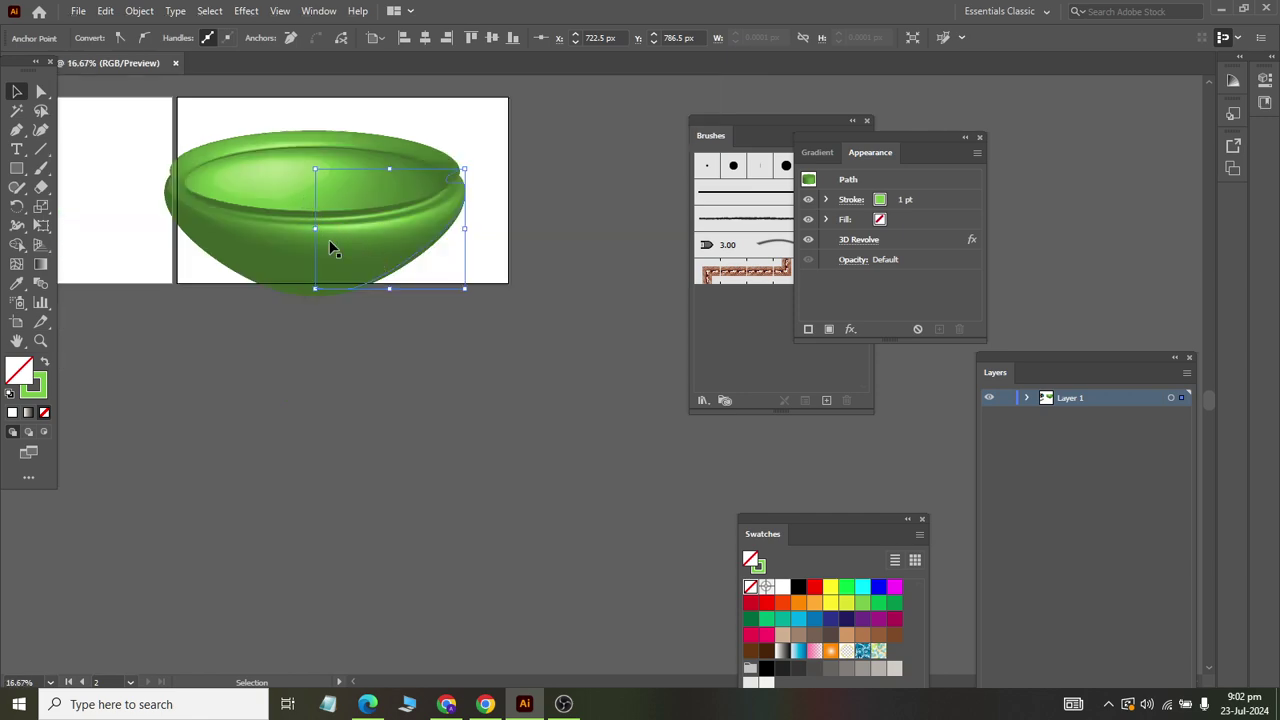
left_click(855, 245)
mouse_move(749, 446)
left_mouse_down()
mouse_move(747, 472)
mouse_move(737, 440)
left_mouse_up()
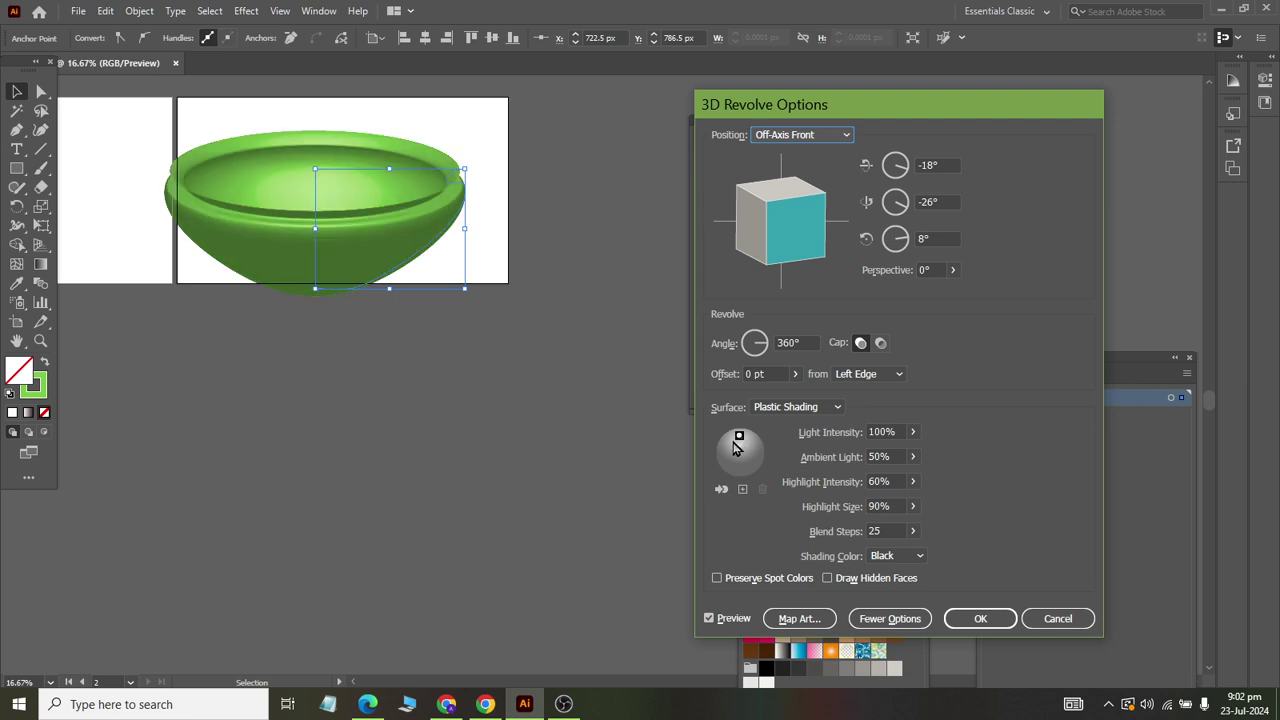
- Move the light to the upper left and apply the 3D Revolve settings
left_click_drag(740, 441, 733, 449)
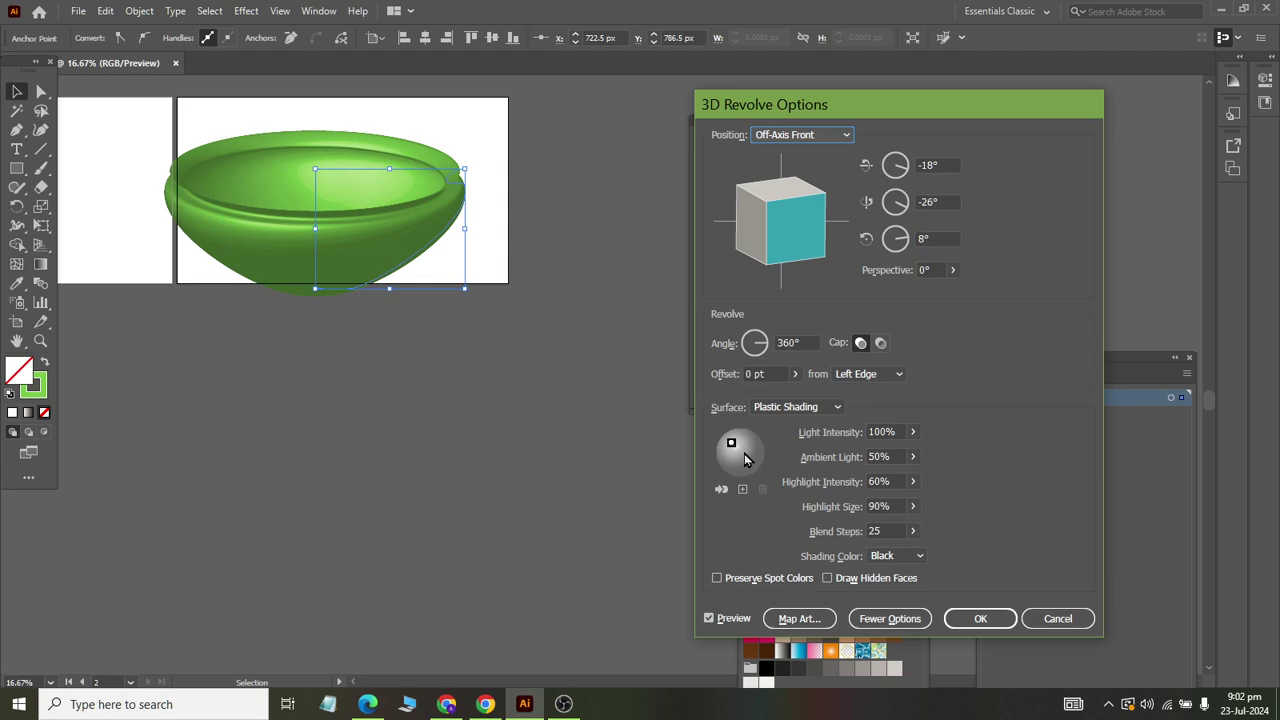
left_click(978, 617)
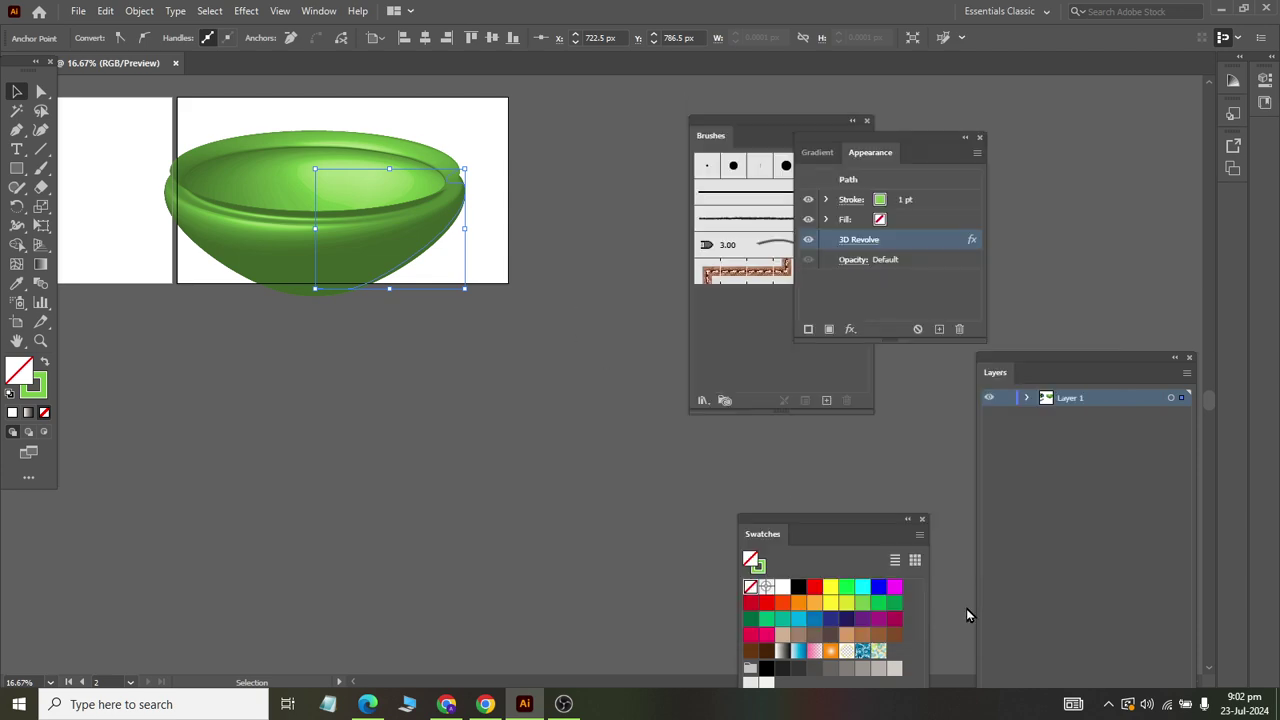
- Drag the top rim anchor's handle outward to curve the bowl's lip
key("ctrl+1")
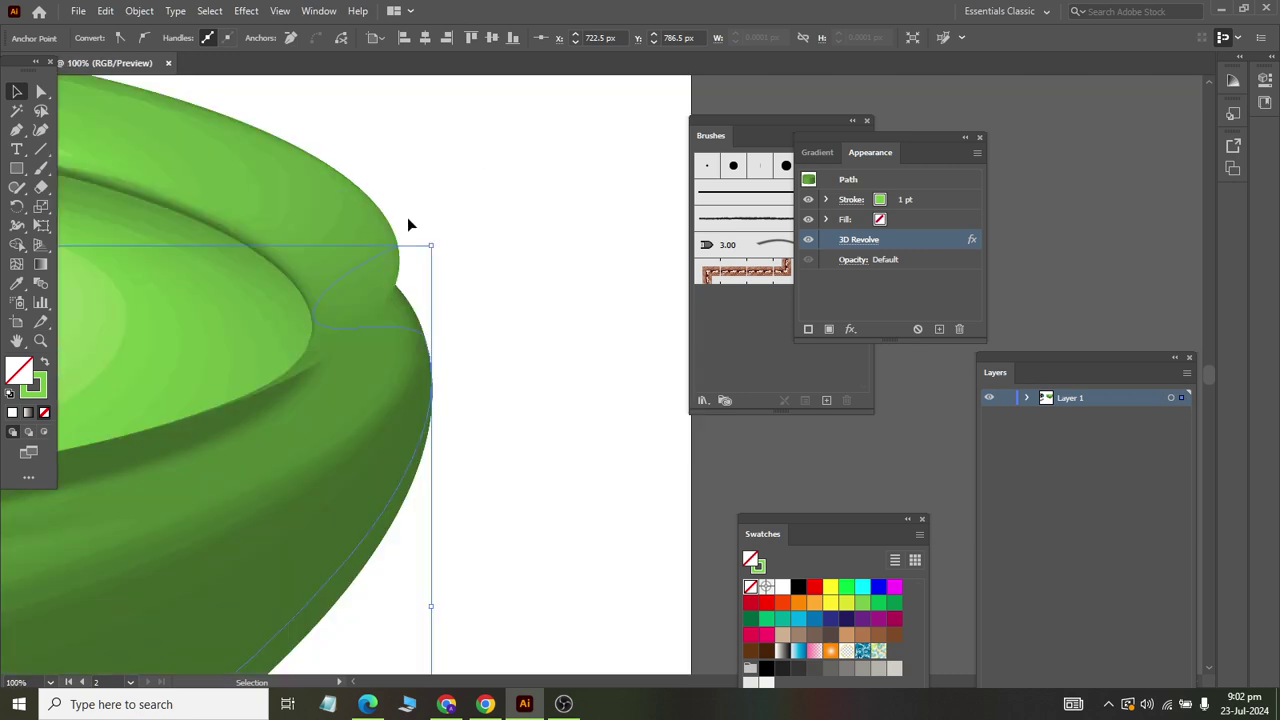
left_click(41, 92)
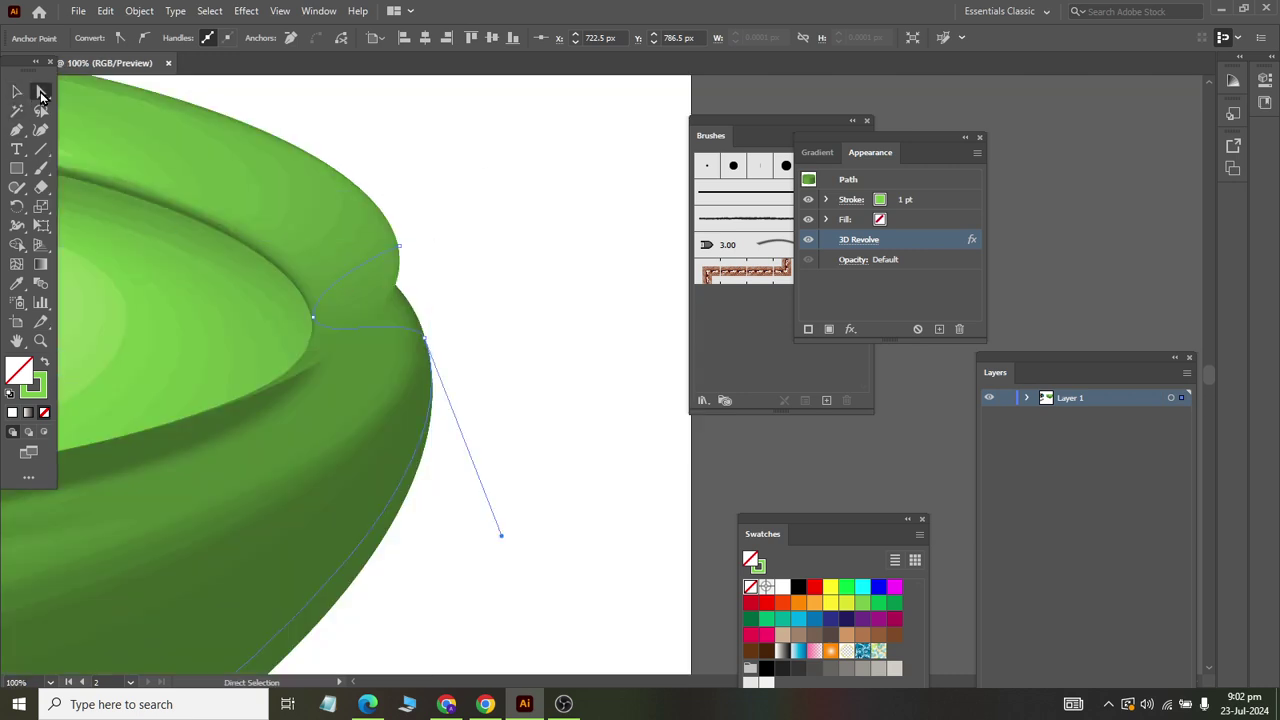
left_click(395, 250)
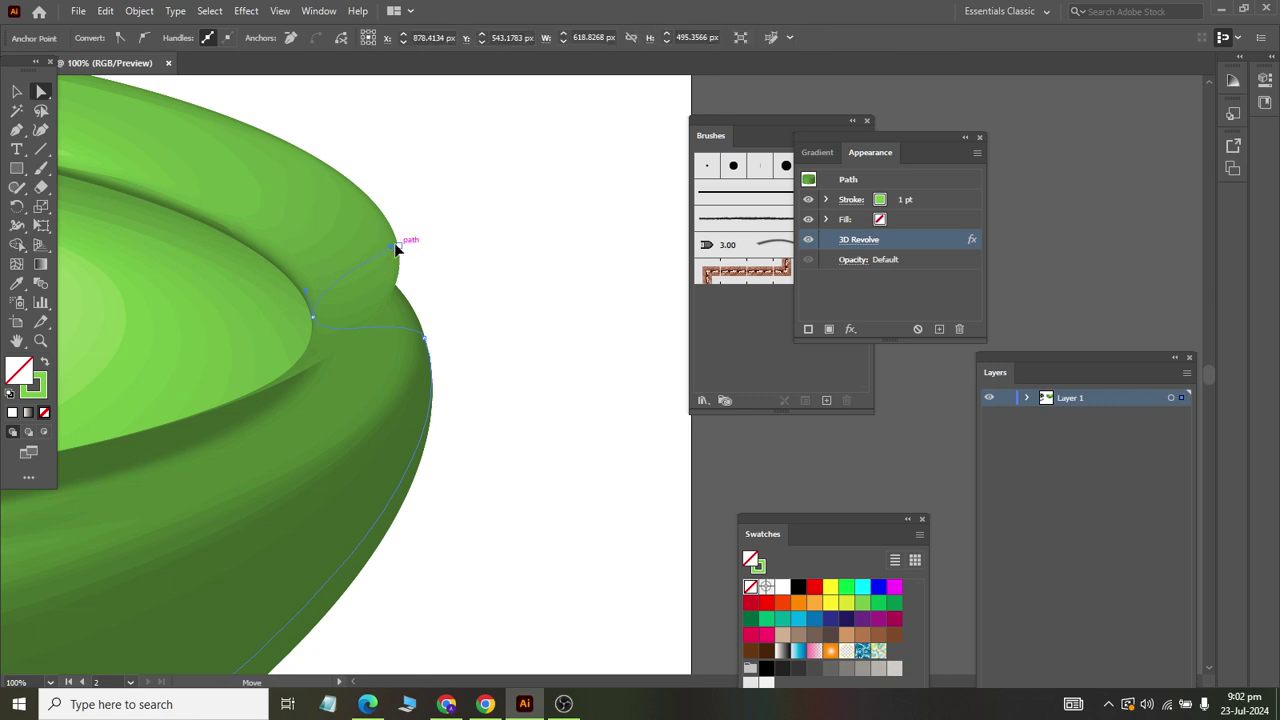
left_click(399, 248)
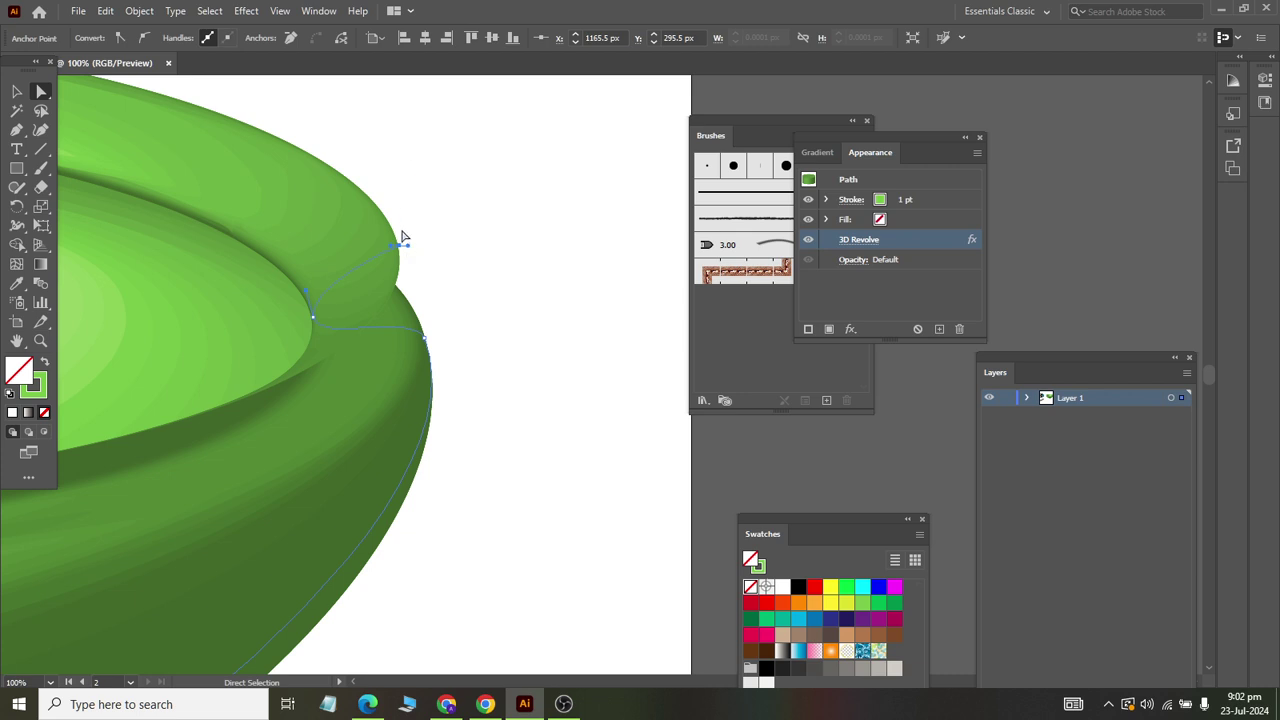
mouse_move(402, 237)
left_mouse_down()
mouse_move(389, 253)
mouse_move(385, 242)
left_mouse_up()
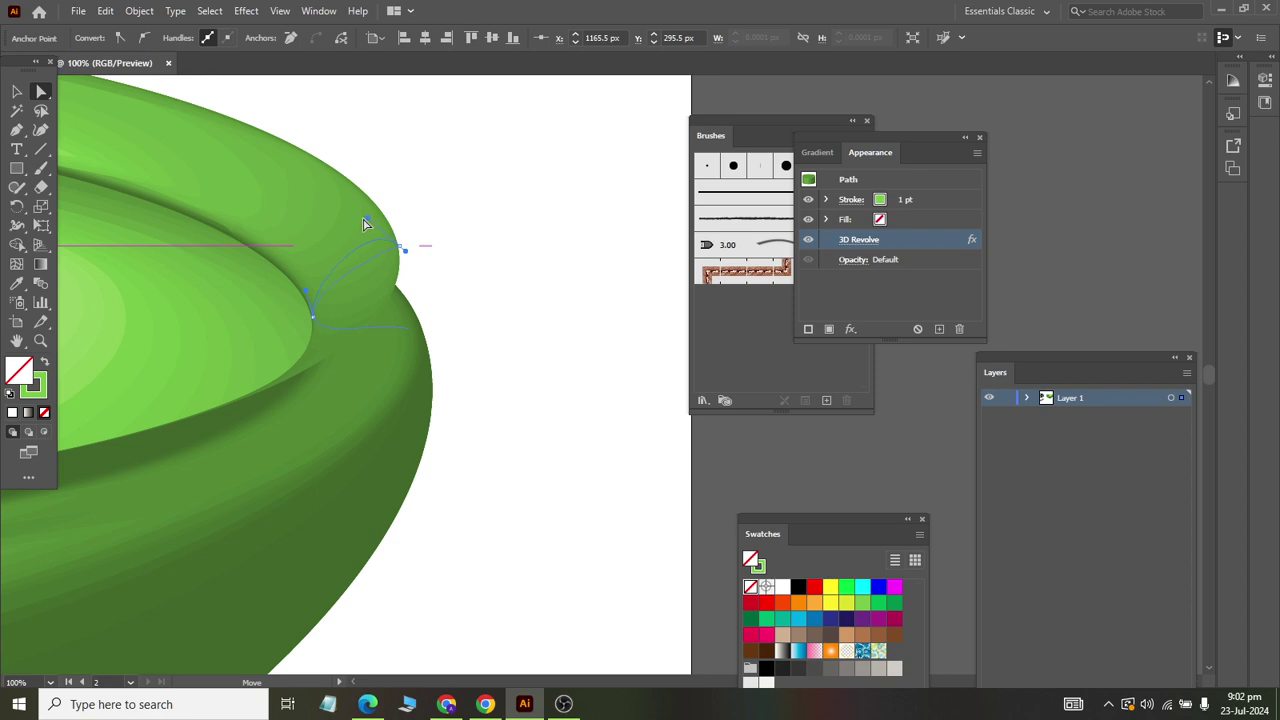
scroll(360, 222, "down", 2)
scroll(350, 250, "down", 2)
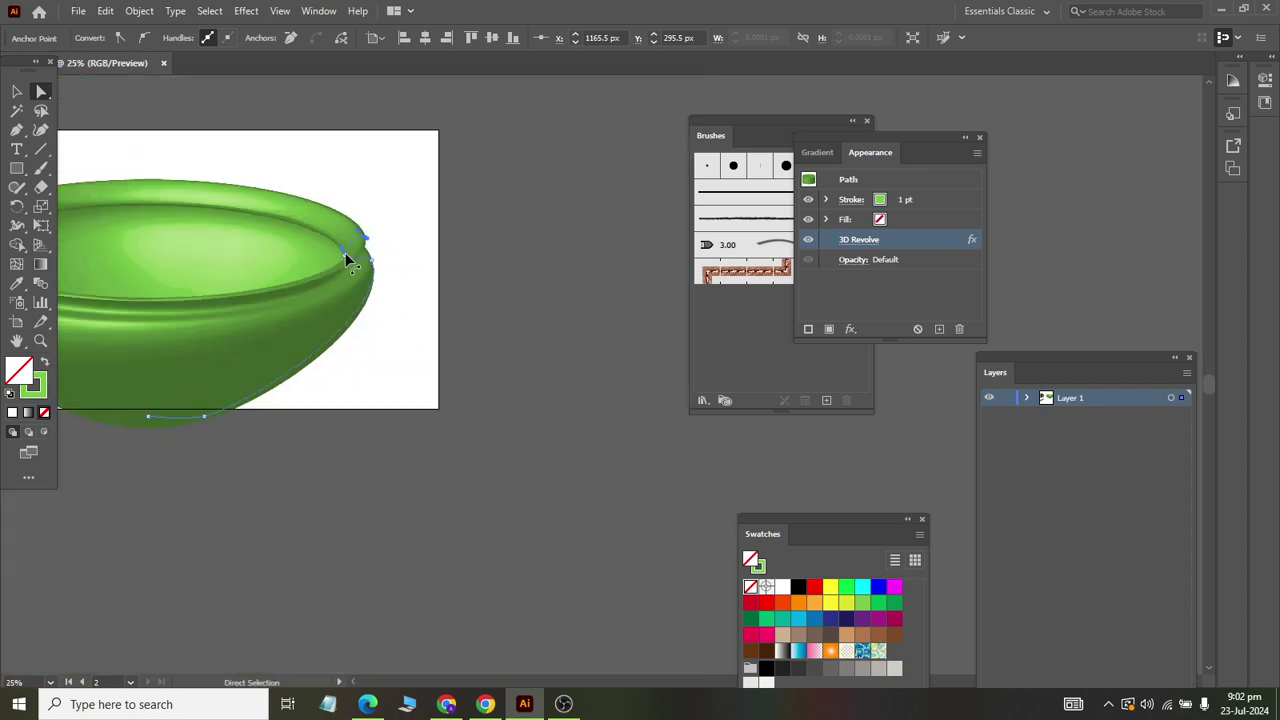
scroll(308, 252, "down", 1)
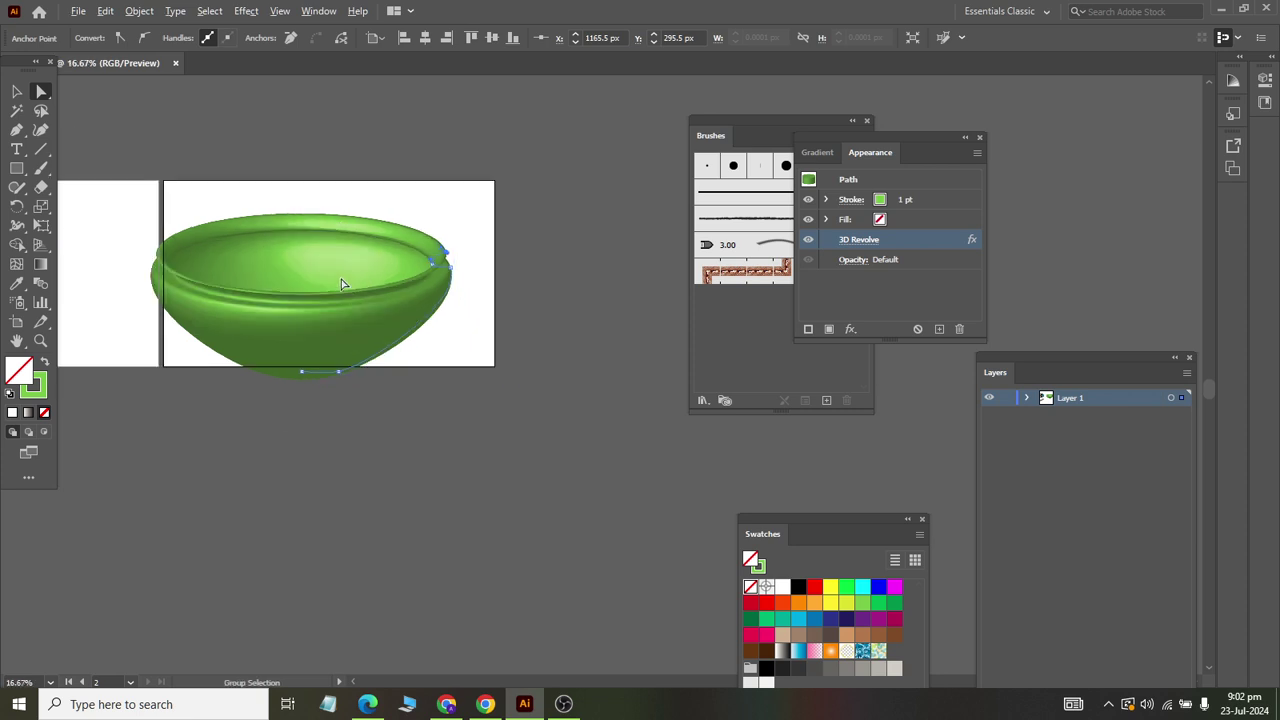
key("v")
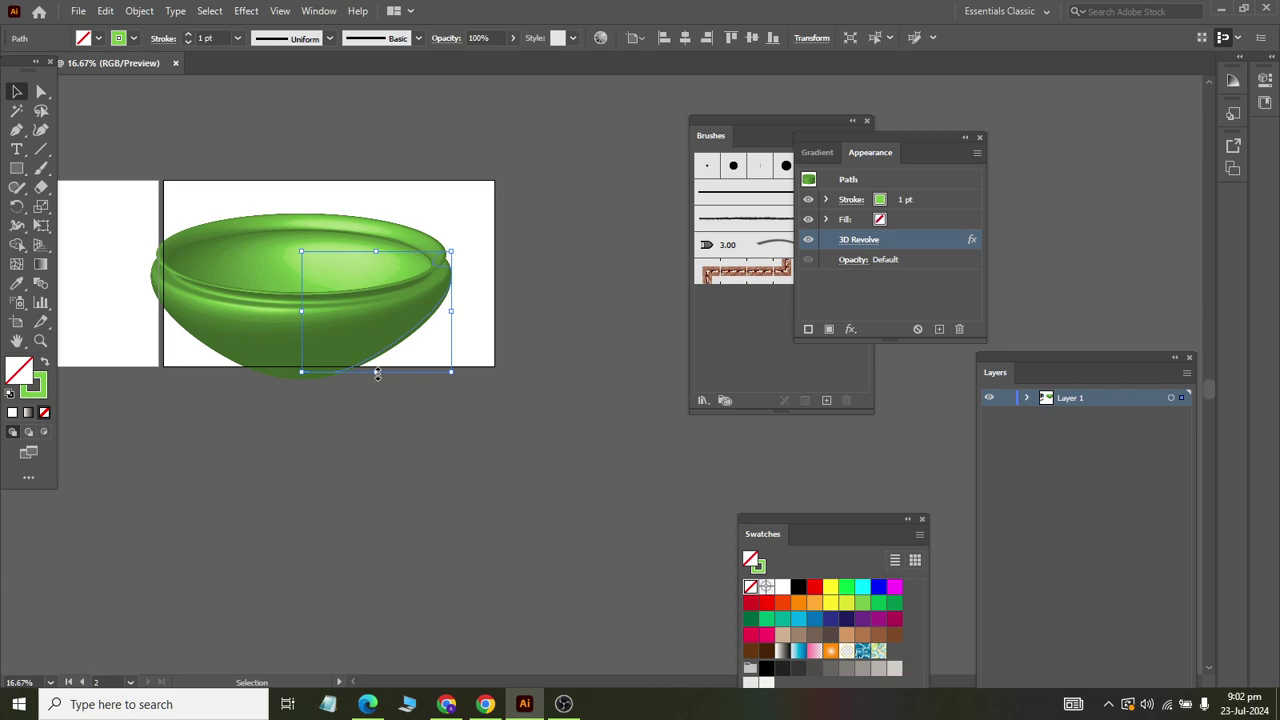
- Shrink the bowl, recolour its stroke light tan (R=198 G=156 B=109), and move it aside
left_click_drag(376, 371, 375, 354)
left_click(406, 400)
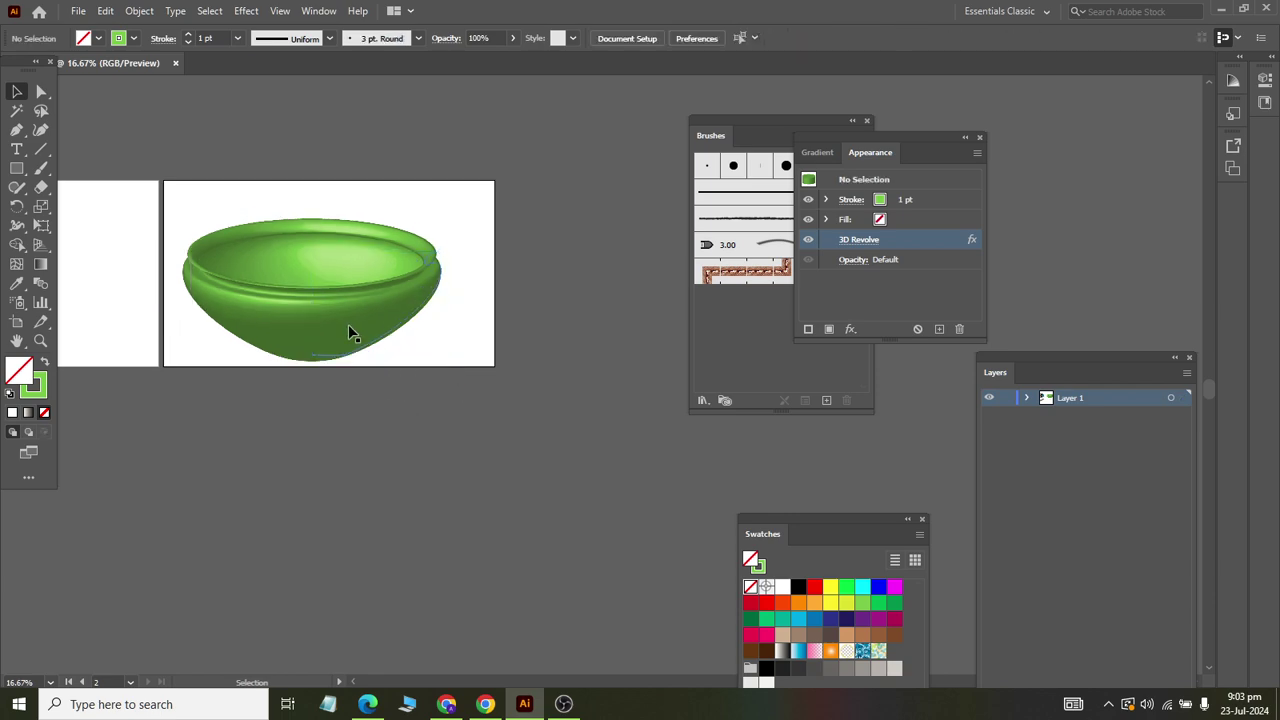
left_click(345, 319)
left_click(134, 39)
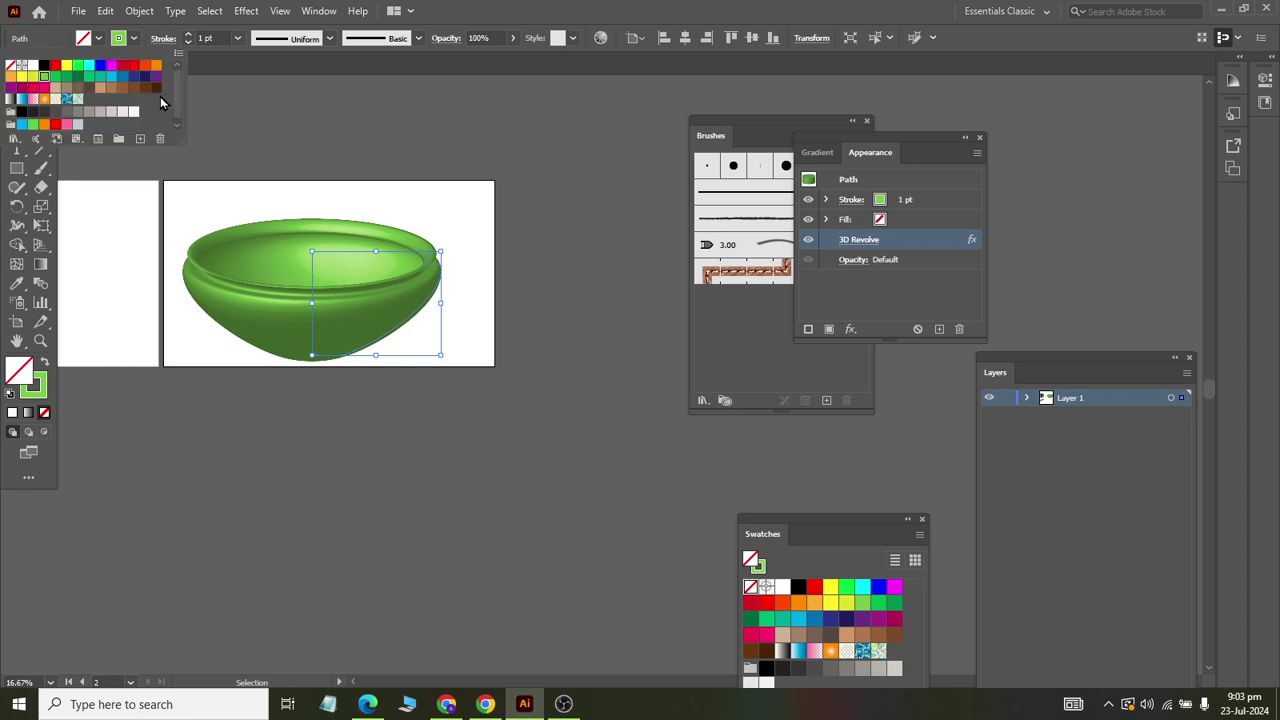
left_click(124, 88)
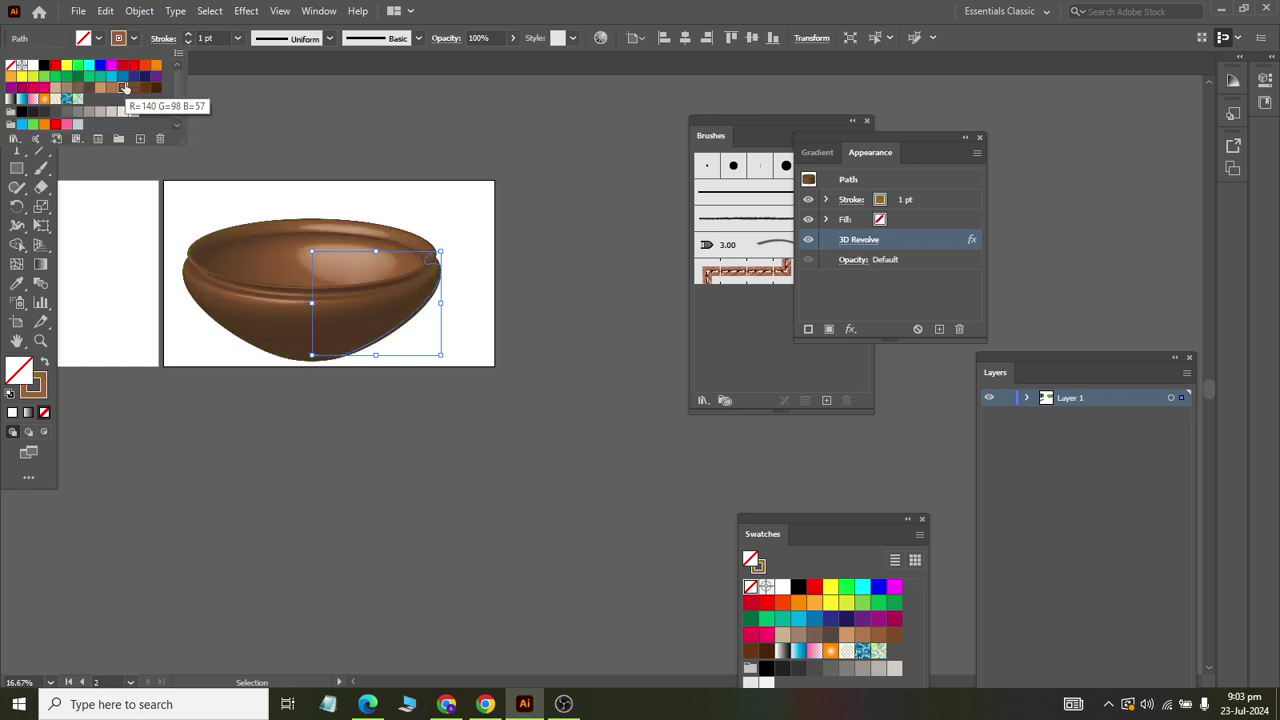
left_click(111, 88)
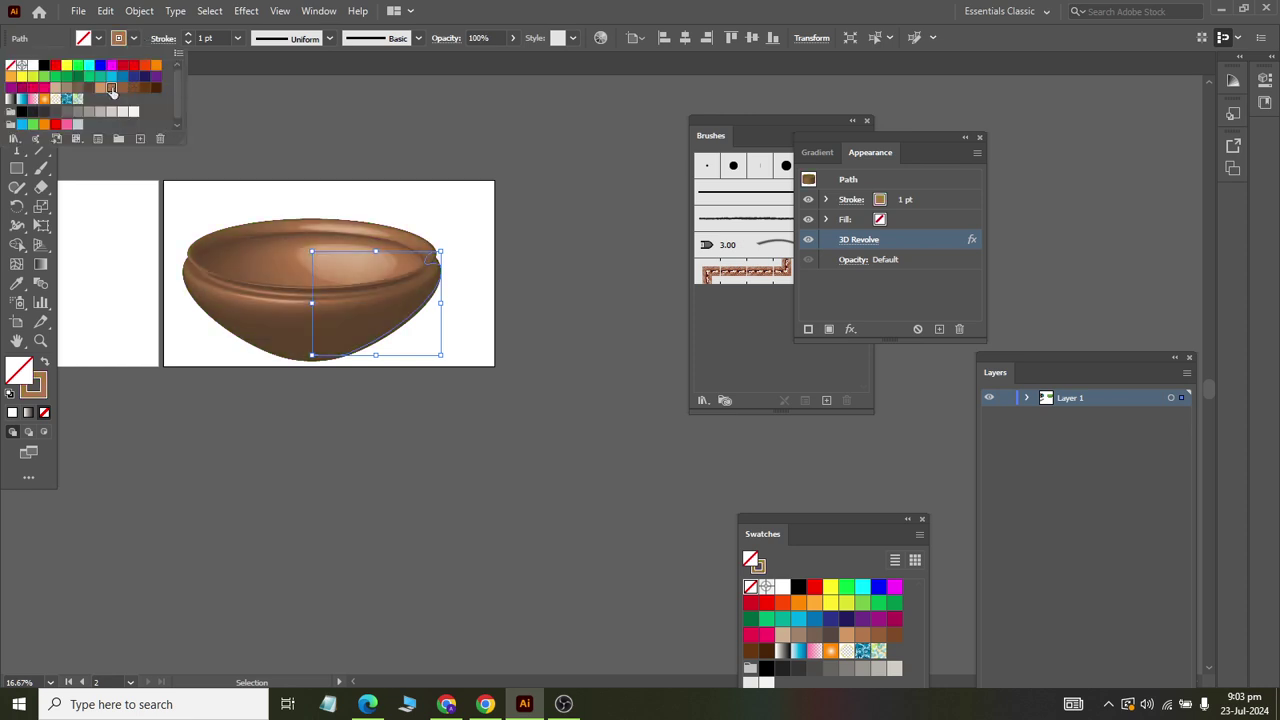
left_click(100, 88)
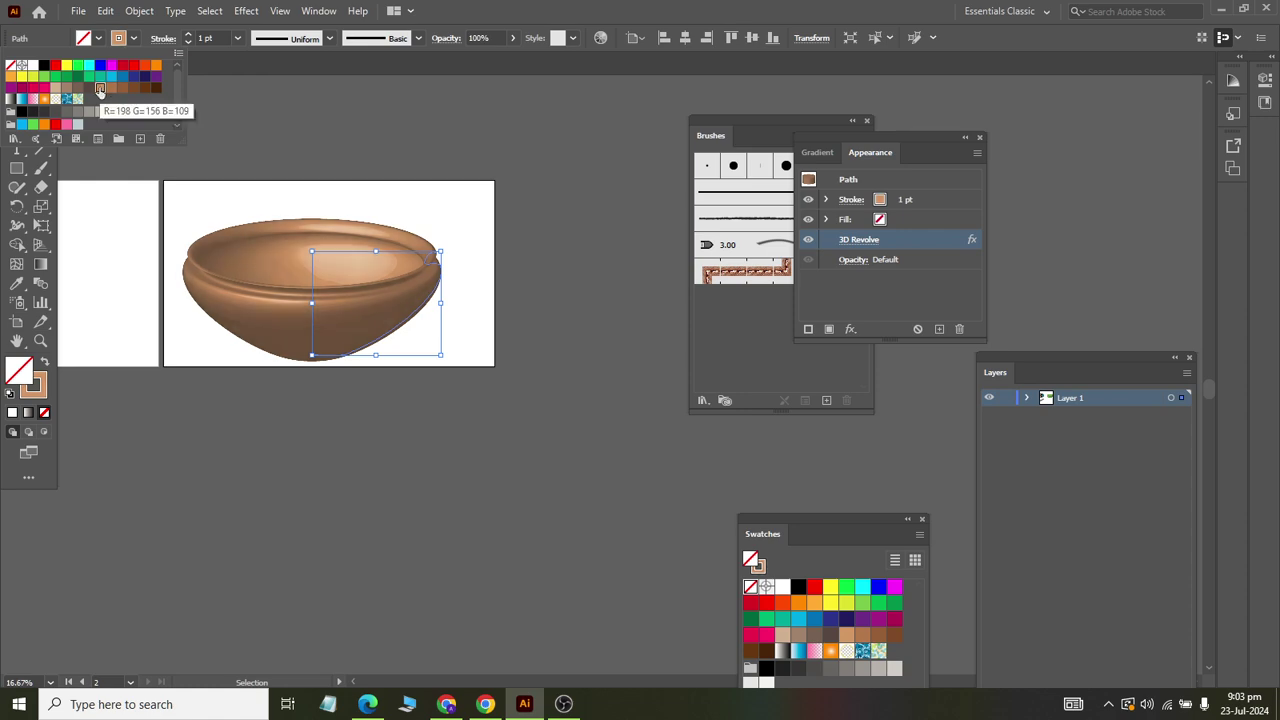
left_click(368, 207)
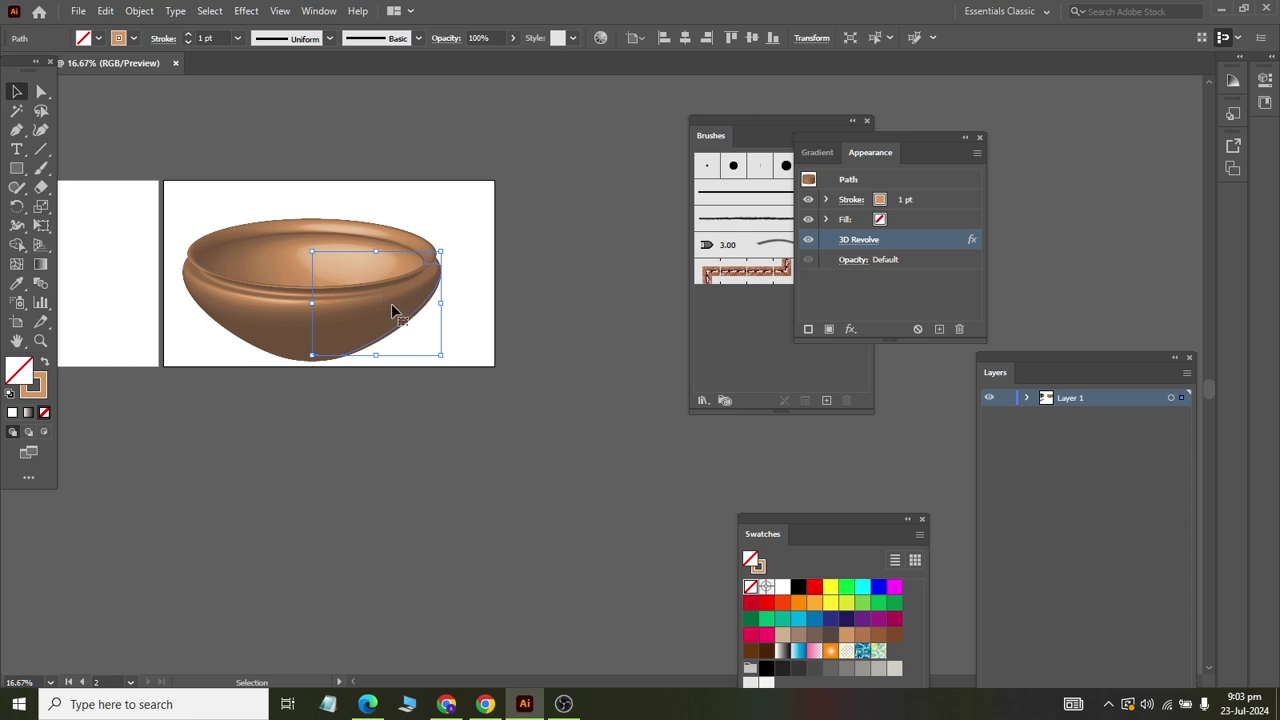
left_click_drag(306, 306, 606, 496)
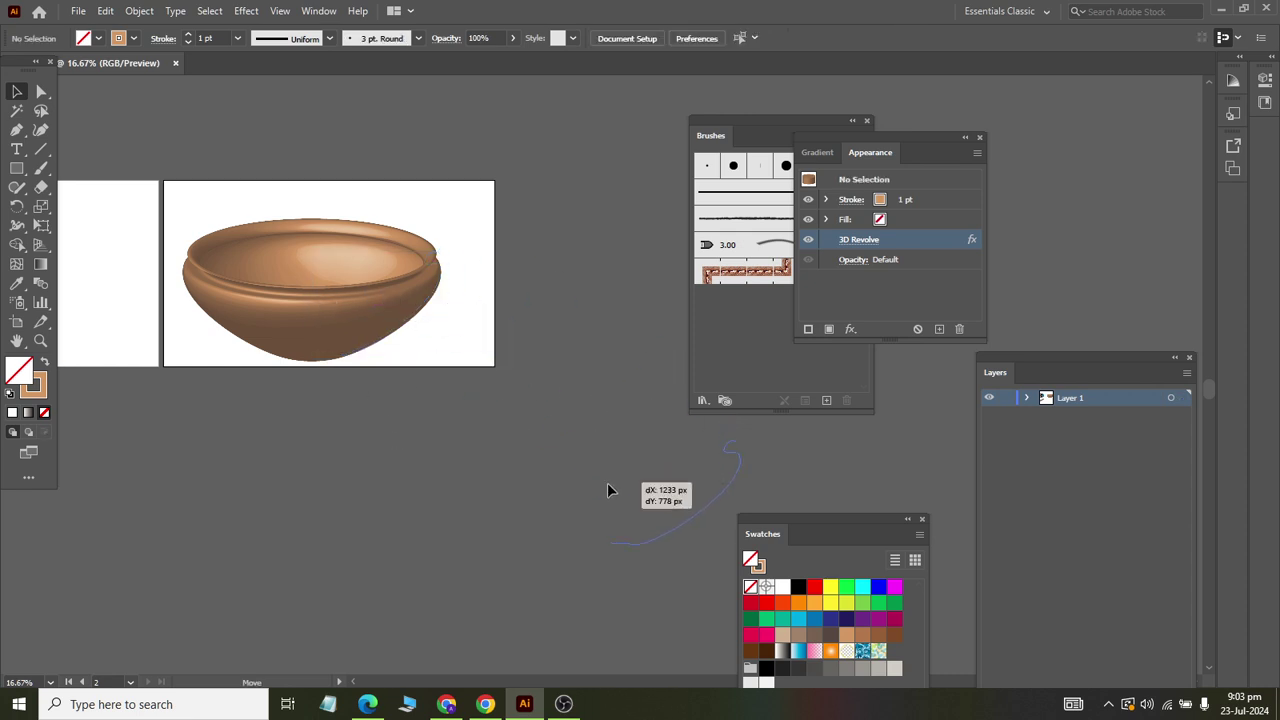
- Draw and select a pot half-profile with curving neck, swelling body and flat base
left_click(293, 274)
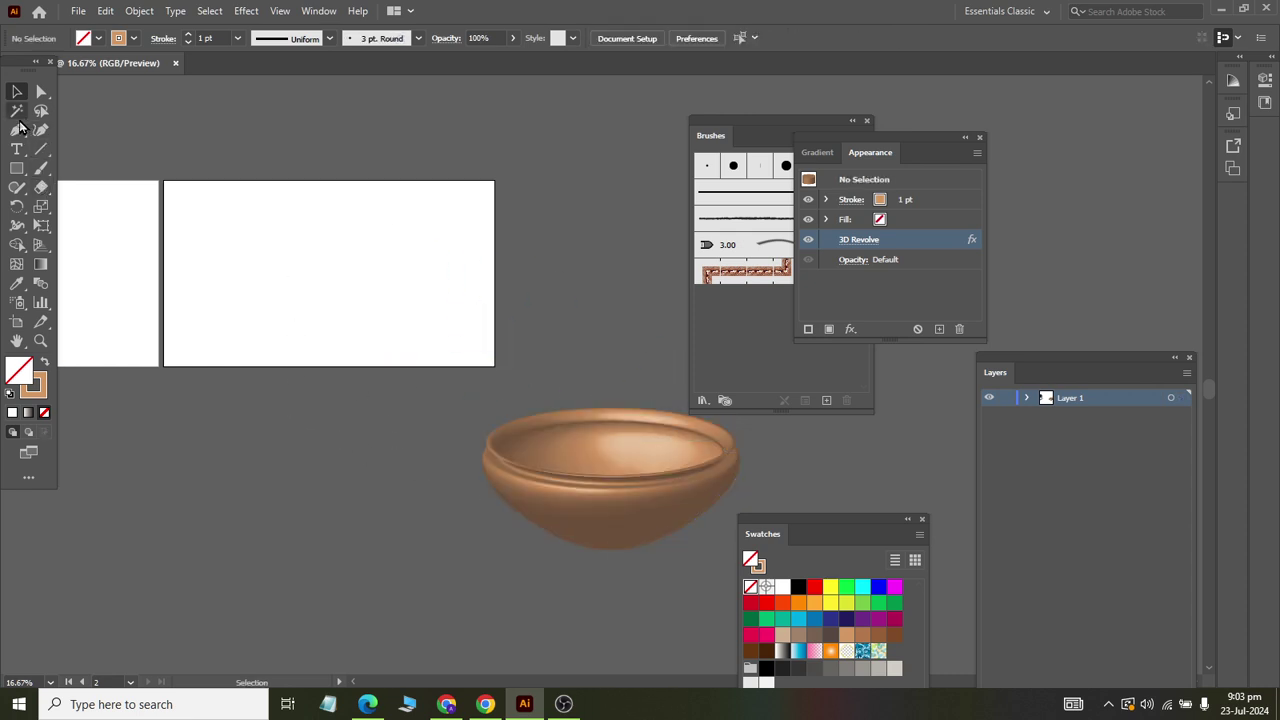
left_click(17, 130)
scroll(371, 243, "up", 1)
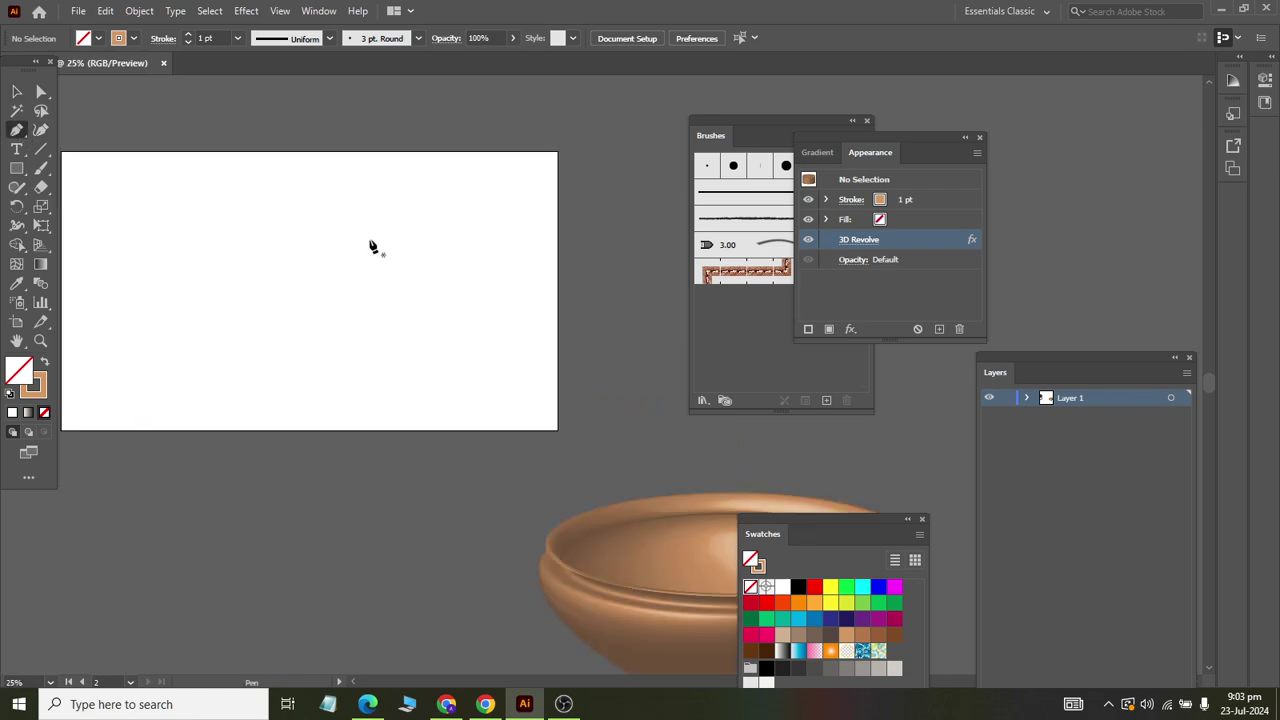
left_click(389, 186)
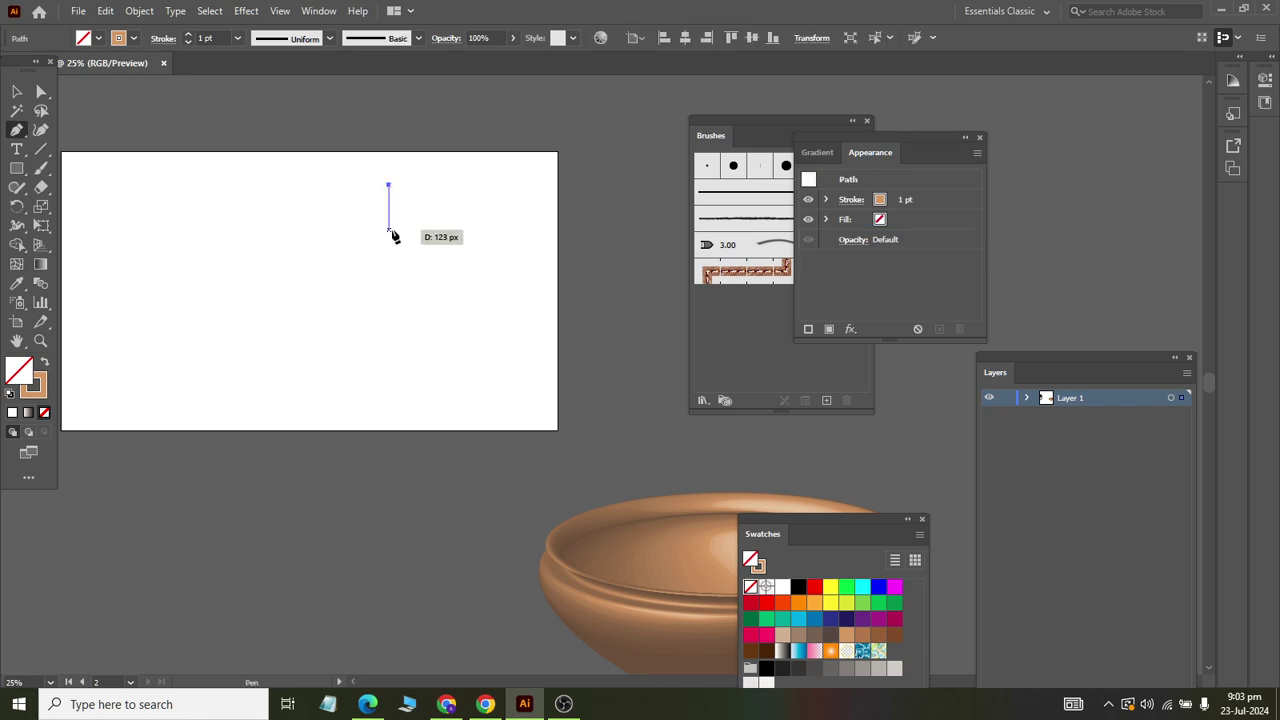
left_click_drag(389, 230, 372, 244)
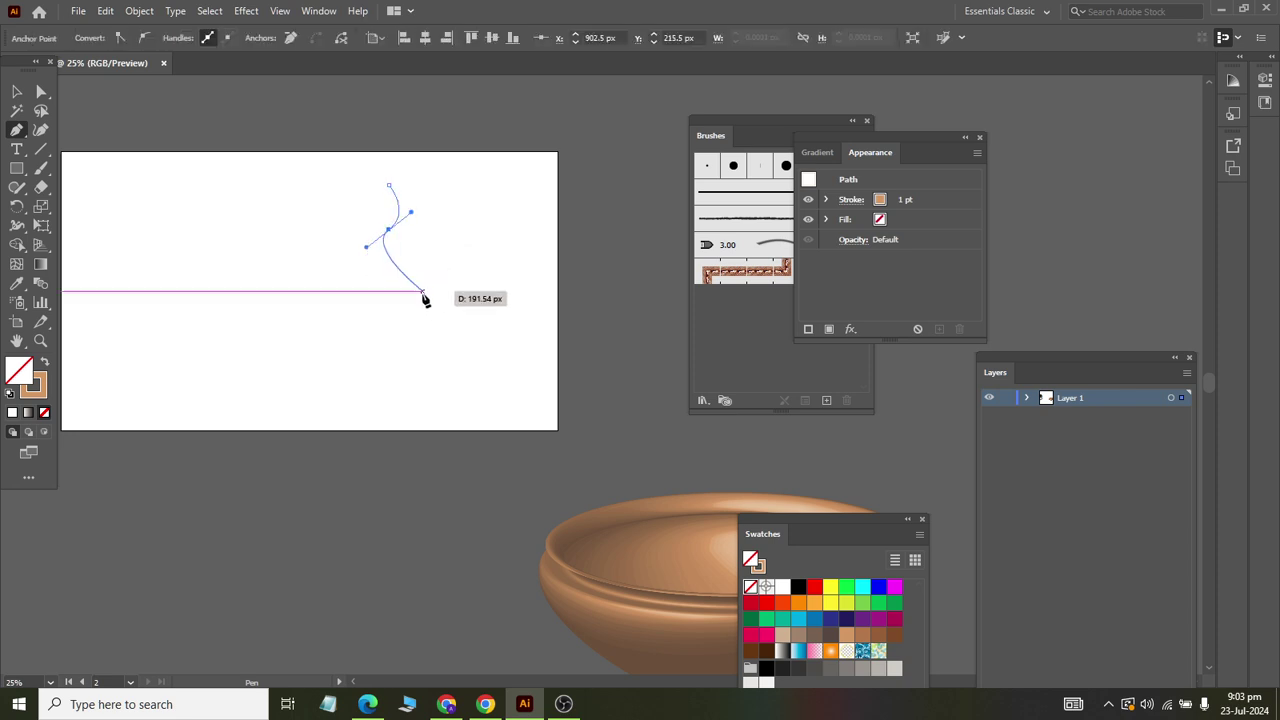
left_click_drag(425, 299, 430, 310)
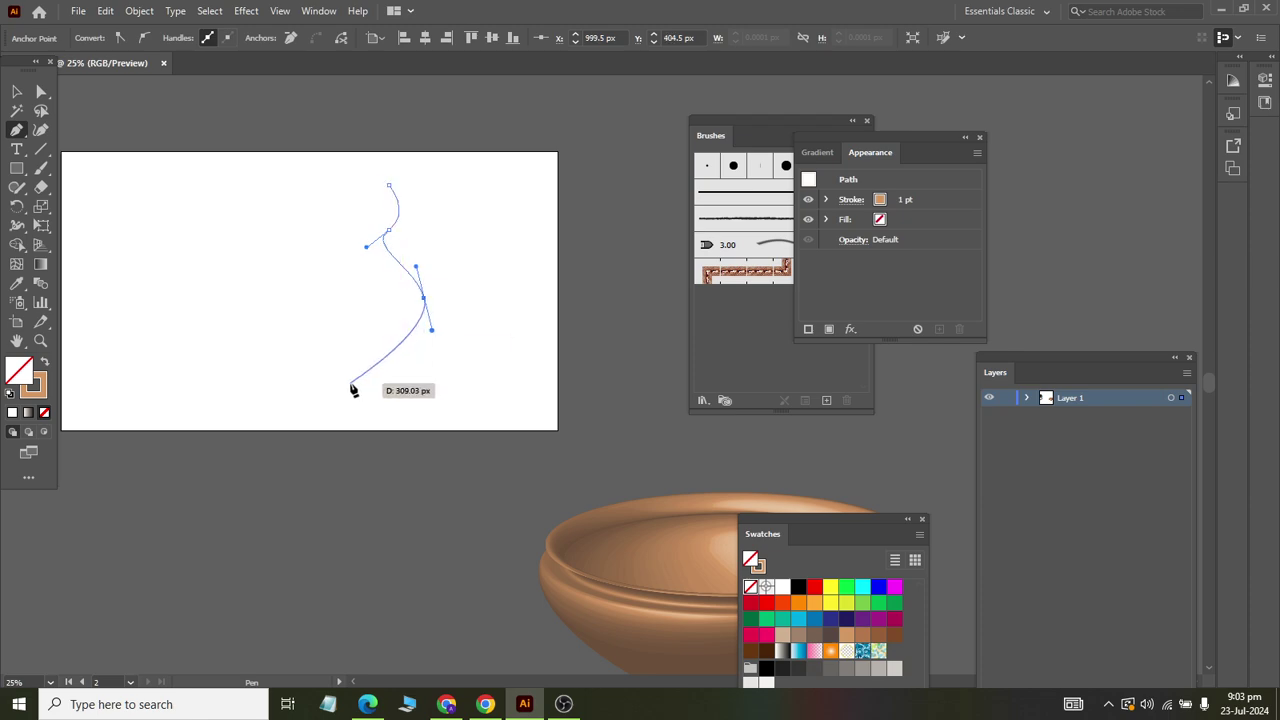
left_click_drag(351, 383, 331, 384)
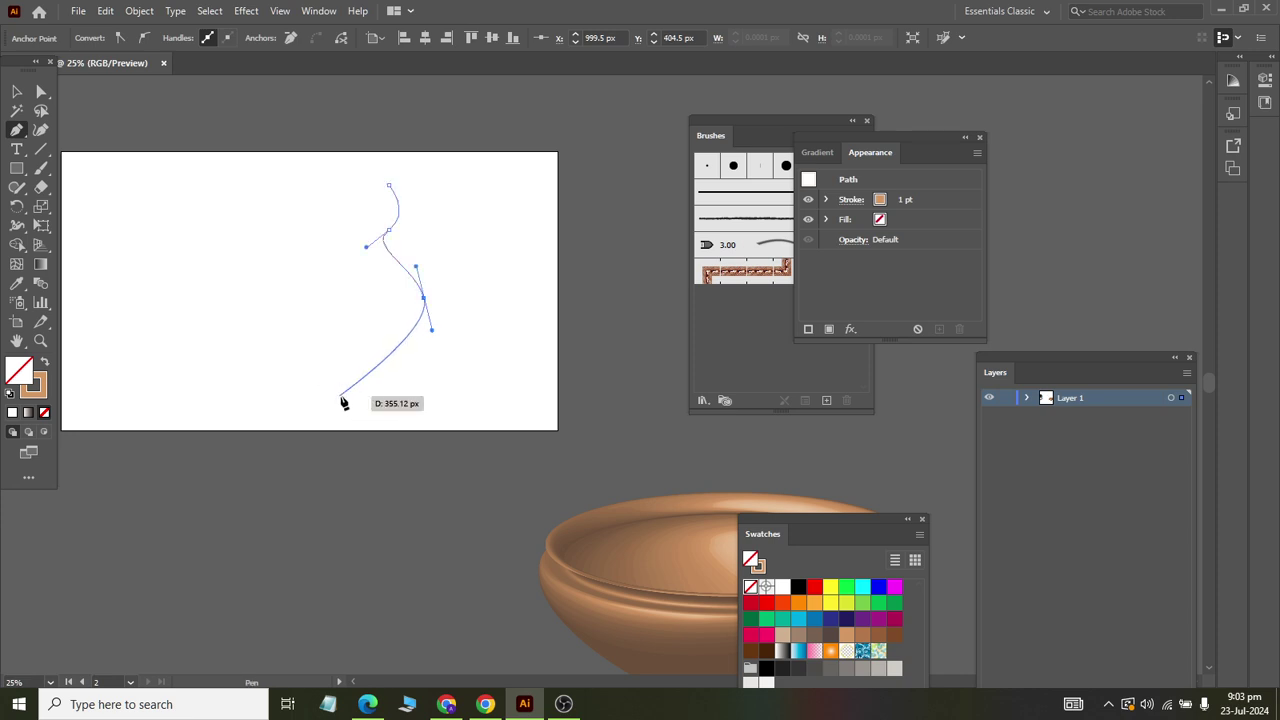
left_click_drag(341, 390, 319, 406)
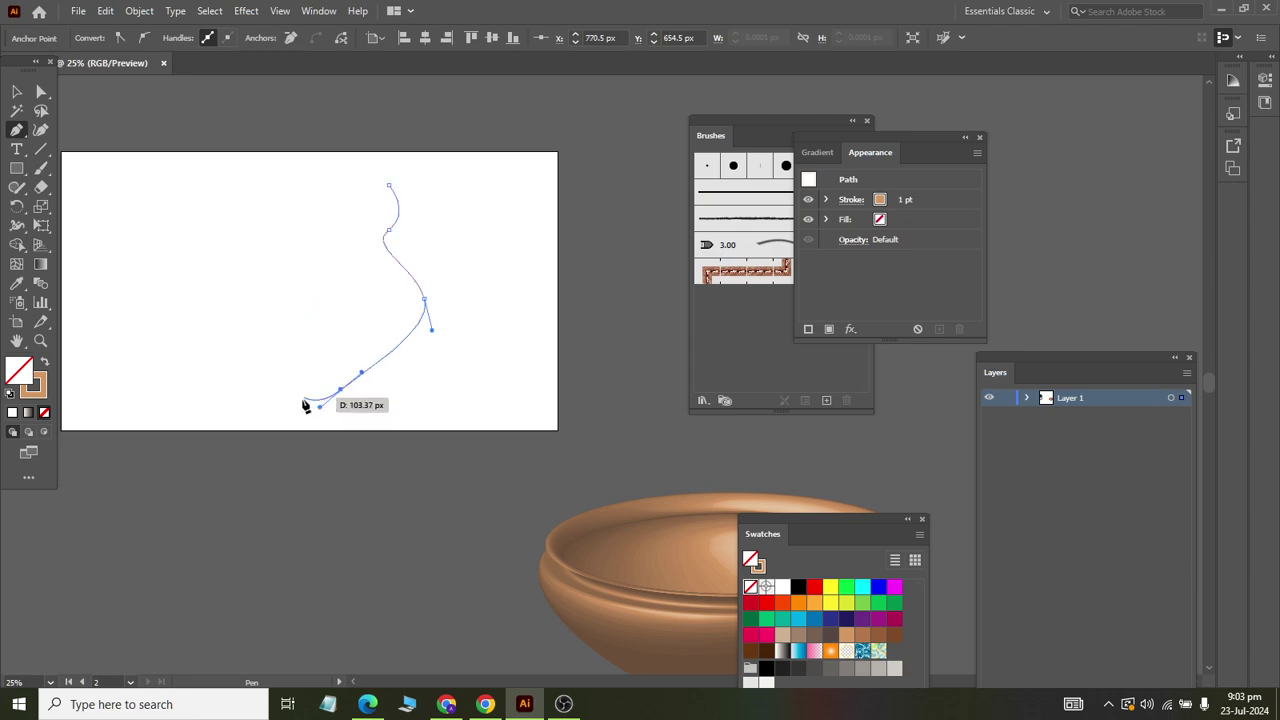
left_click(289, 400)
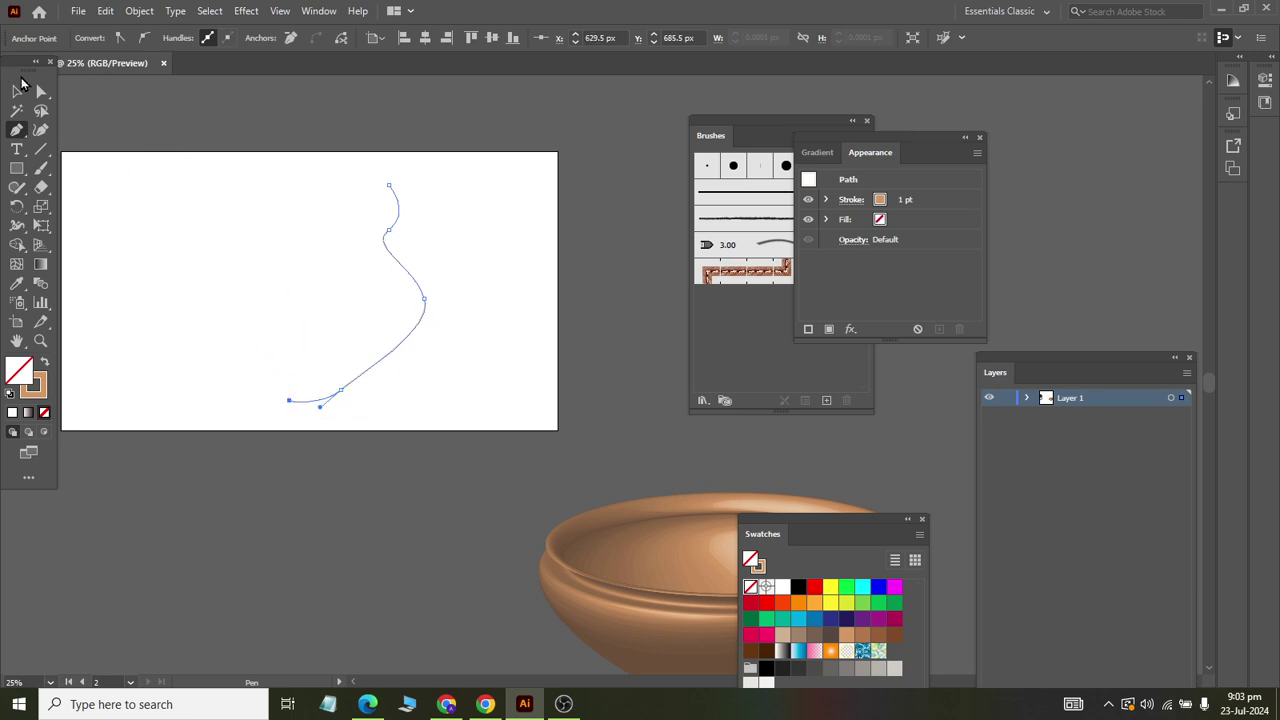
left_click(18, 90)
left_click_drag(257, 131, 474, 473)
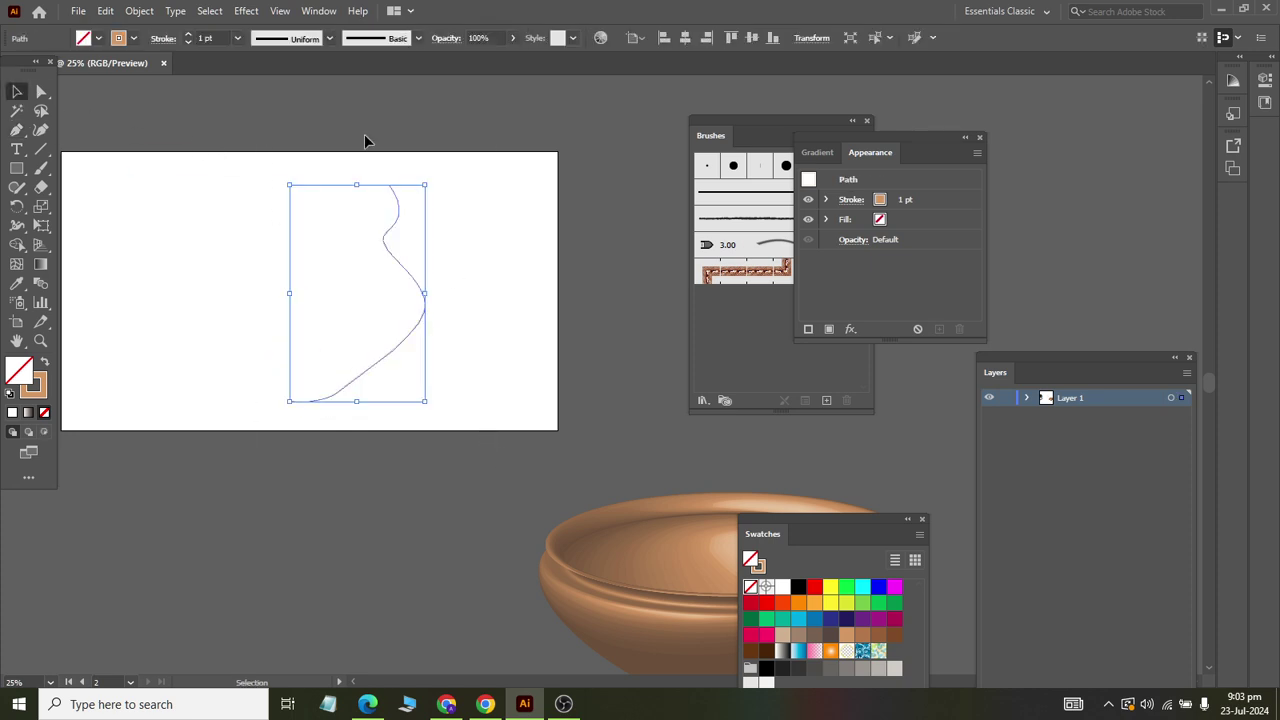
- Revolve the pot profile 360° (Off-Axis Front) into a glossy tan 3D pot
left_click(246, 10)
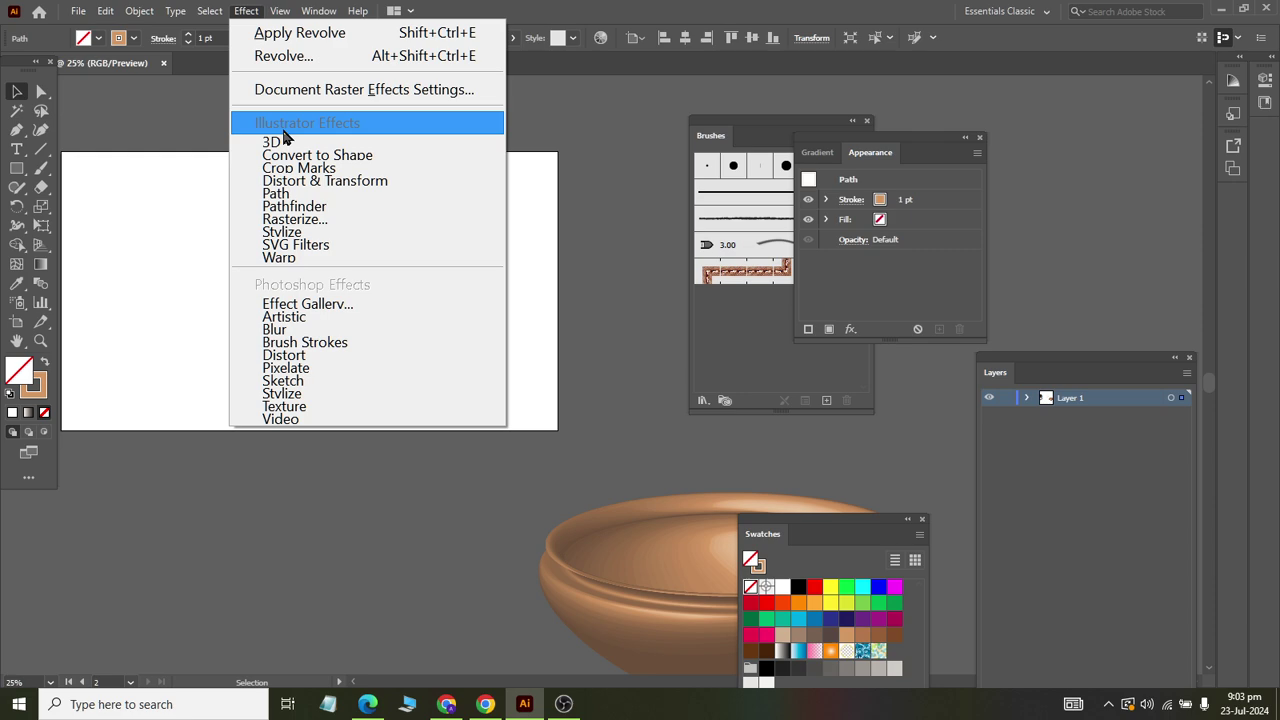
mouse_move(271, 142)
left_click(563, 169)
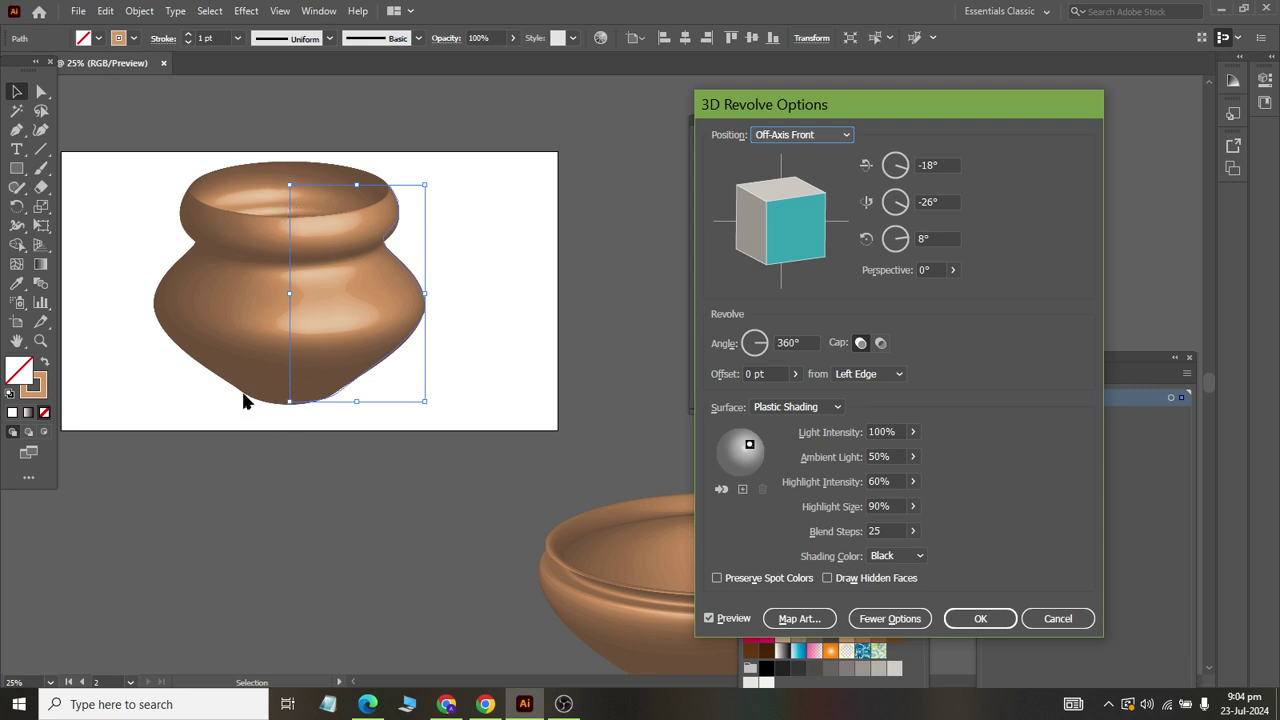
left_click(978, 618)
left_click(18, 132)
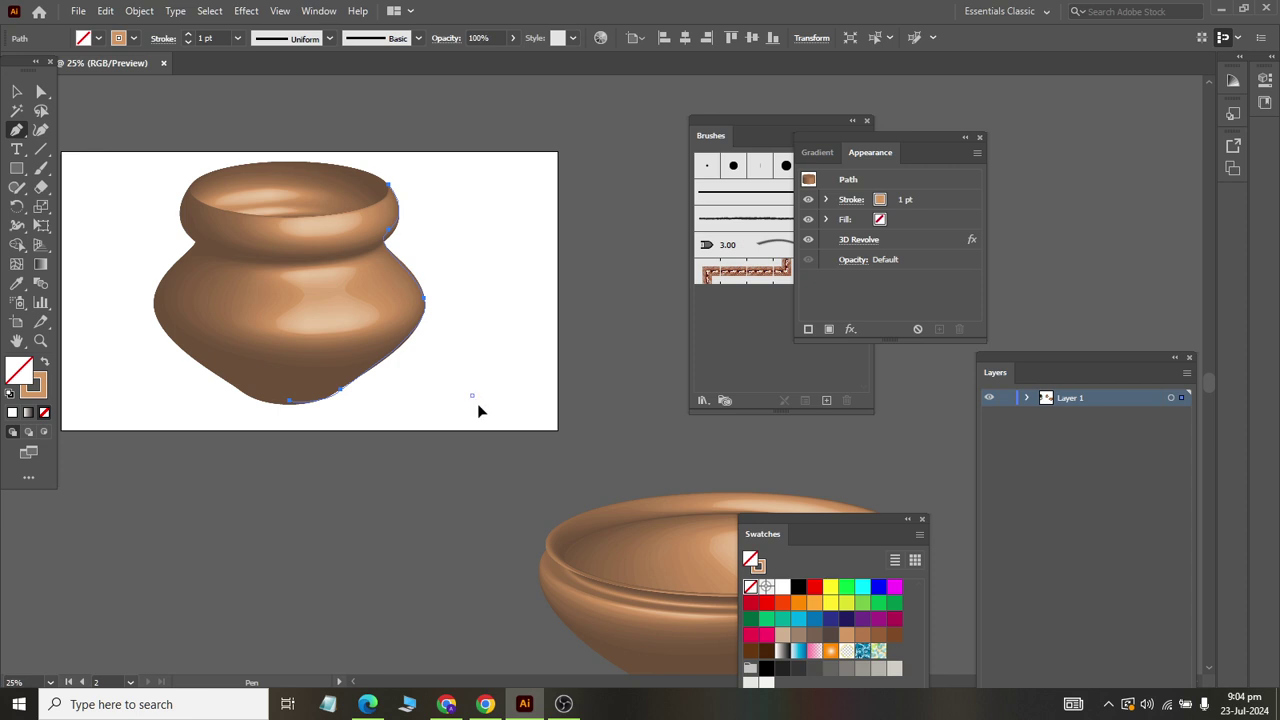
- Draw a short curve below the pot, 3D-revolve it, and stretch it into a wide flat disc
left_click_drag(501, 422, 470, 456)
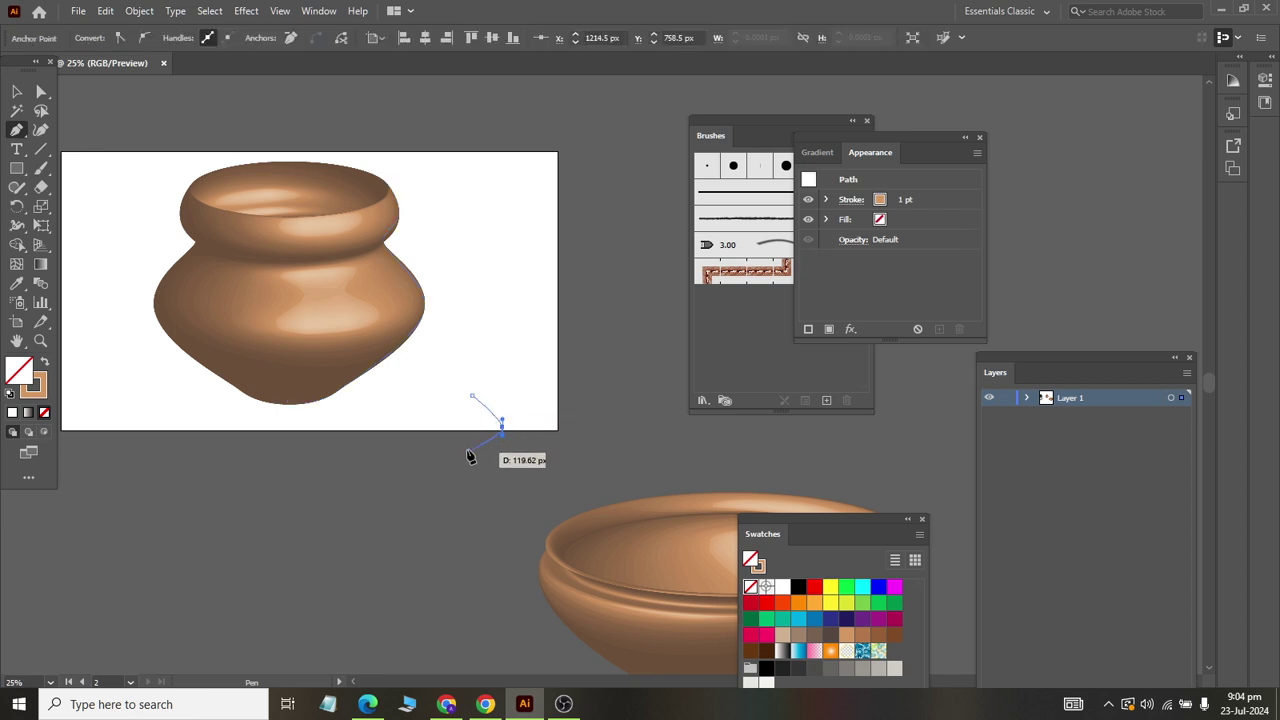
left_click(471, 446)
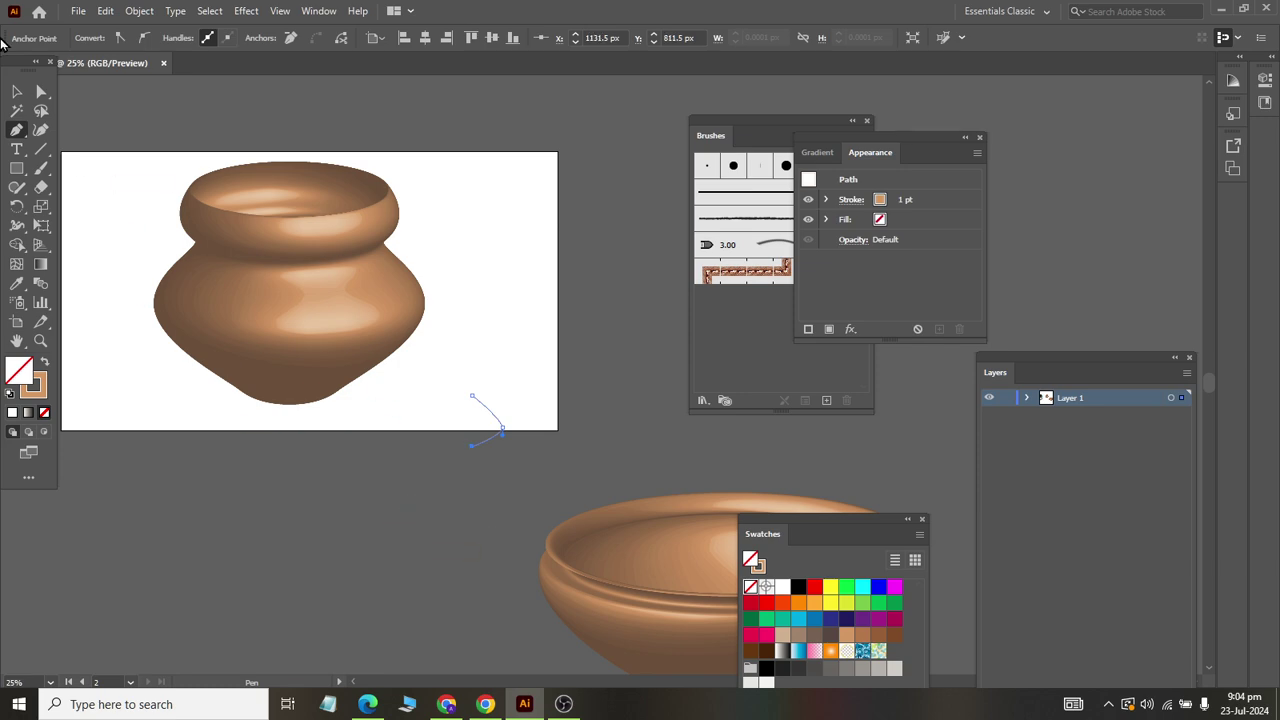
left_click(16, 91)
left_click(246, 11)
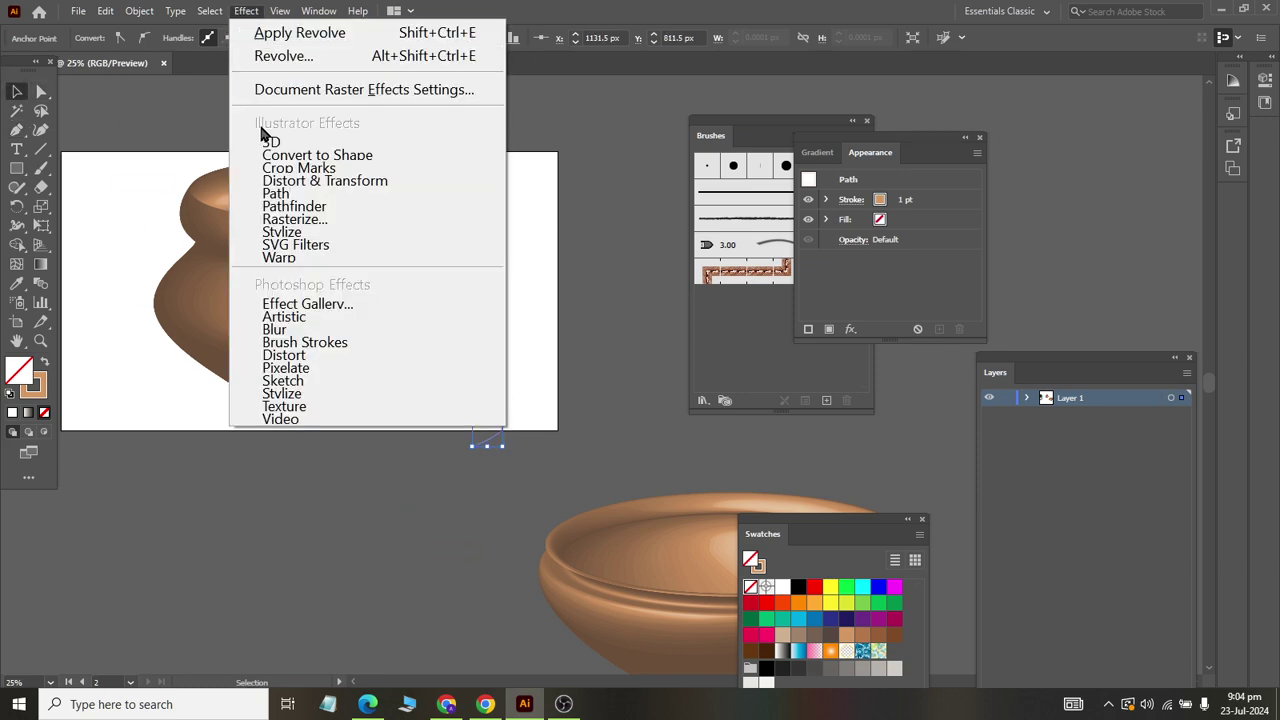
mouse_move(271, 142)
left_click(570, 166)
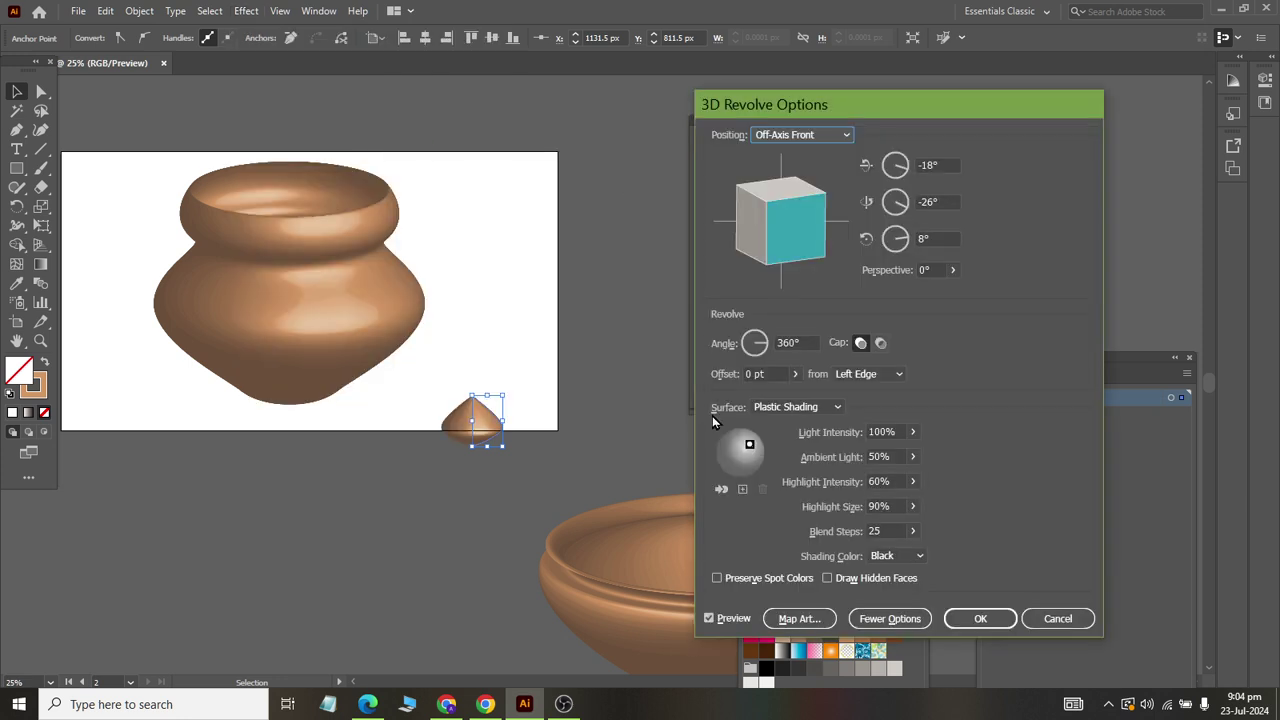
left_click(961, 621)
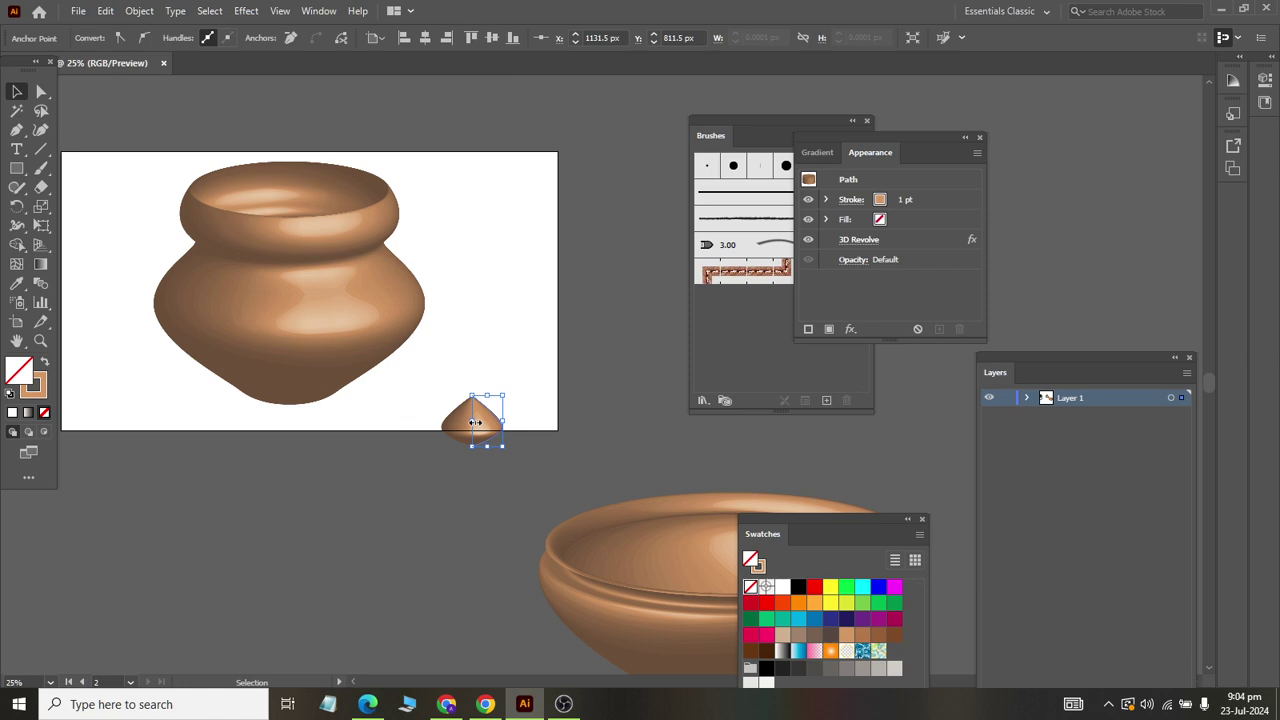
left_click_drag(477, 427, 314, 428)
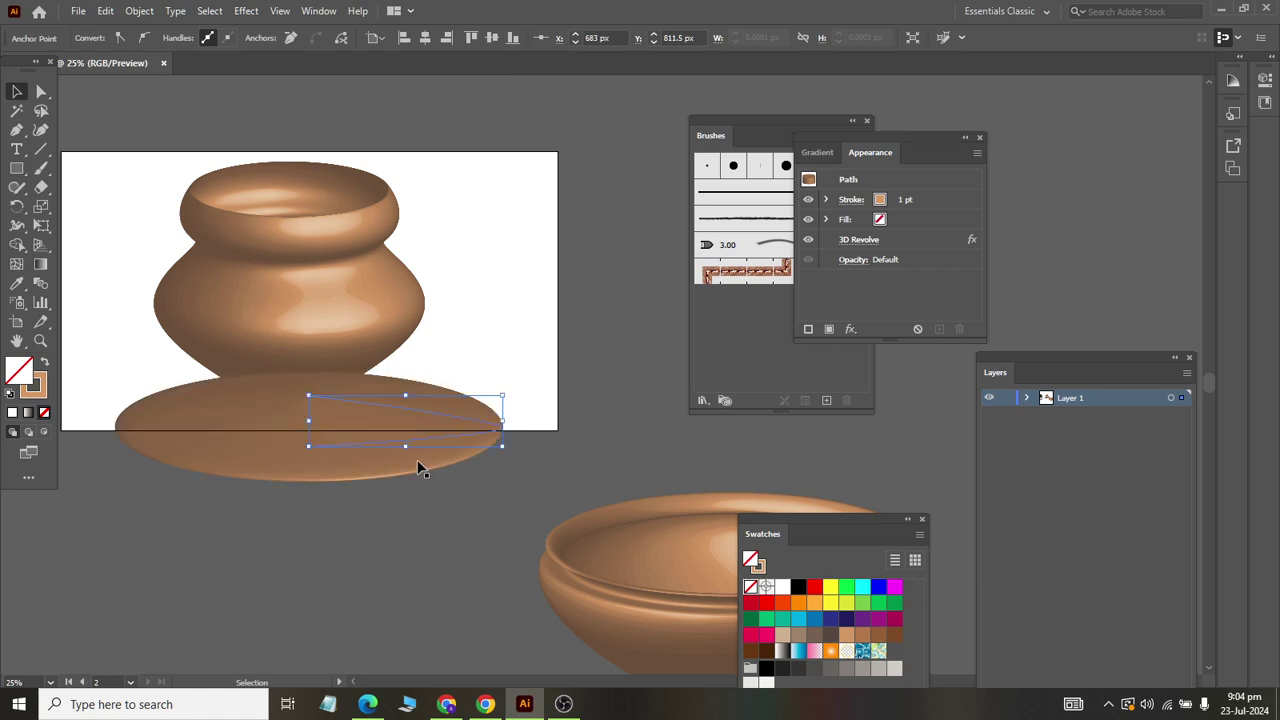
- Narrow the disc slightly and give it a dark brown stroke colour
left_click_drag(502, 420, 489, 420)
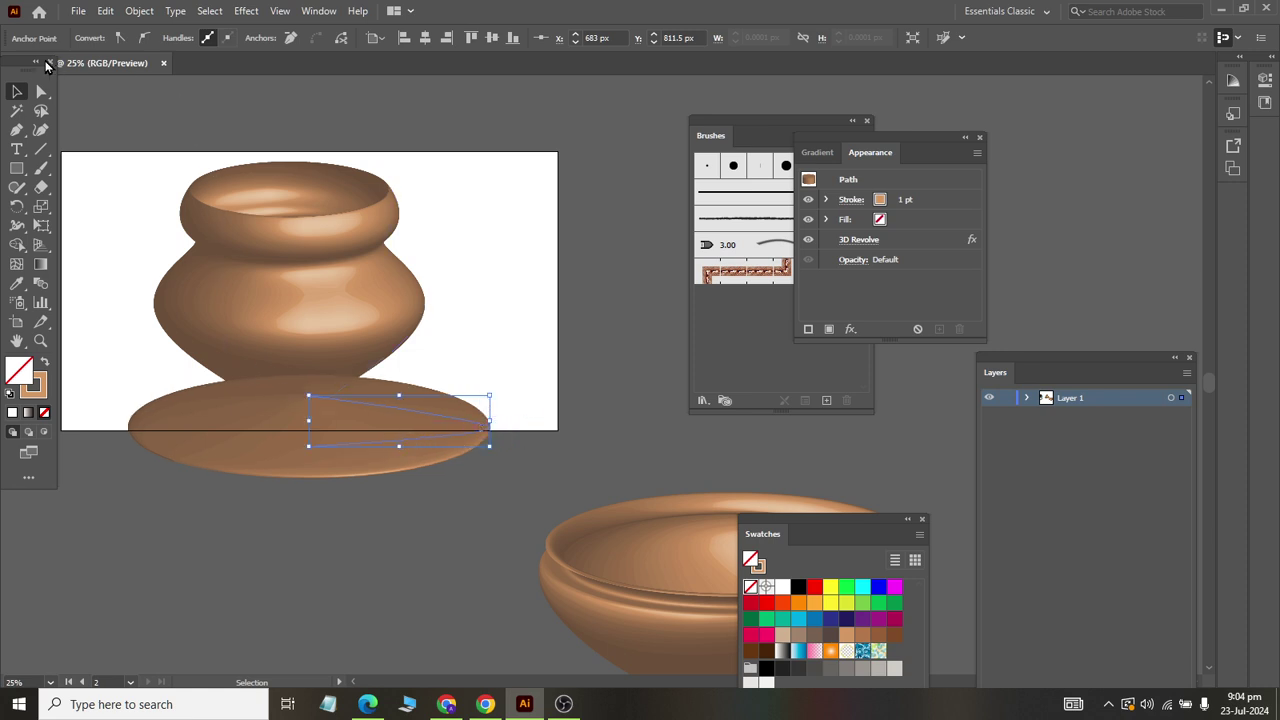
left_click(799, 602)
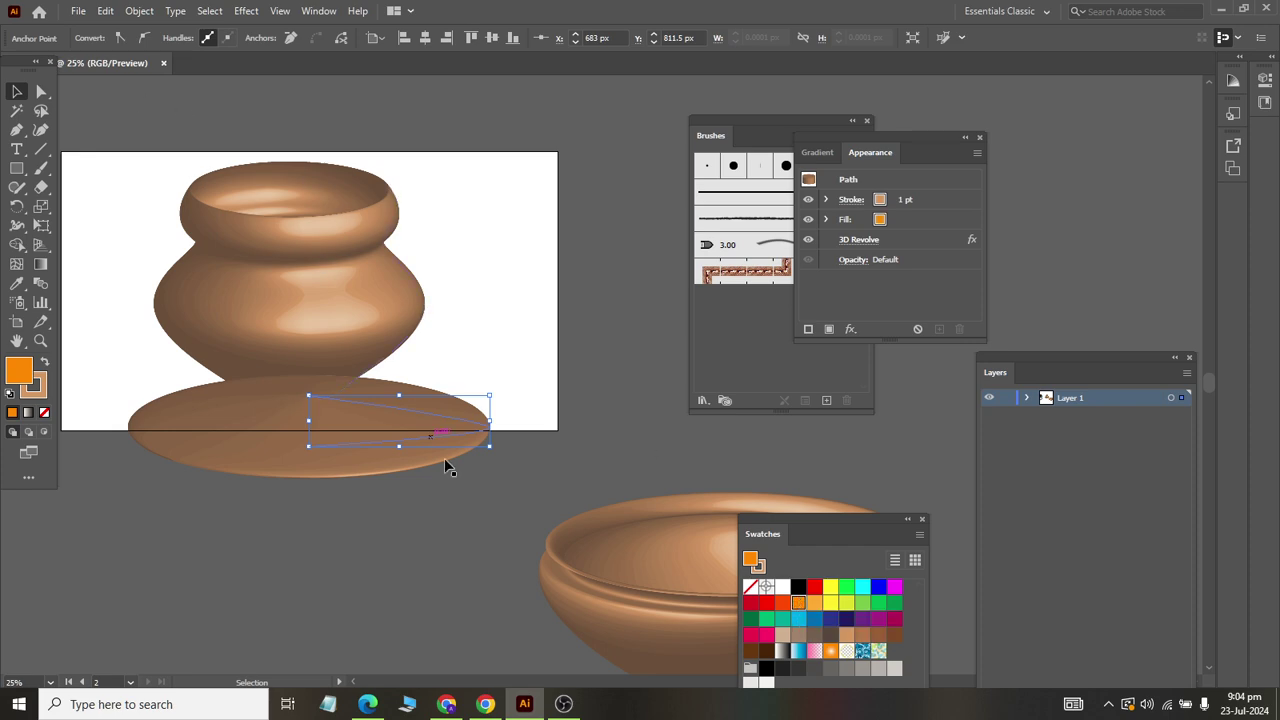
key("a")
key("v")
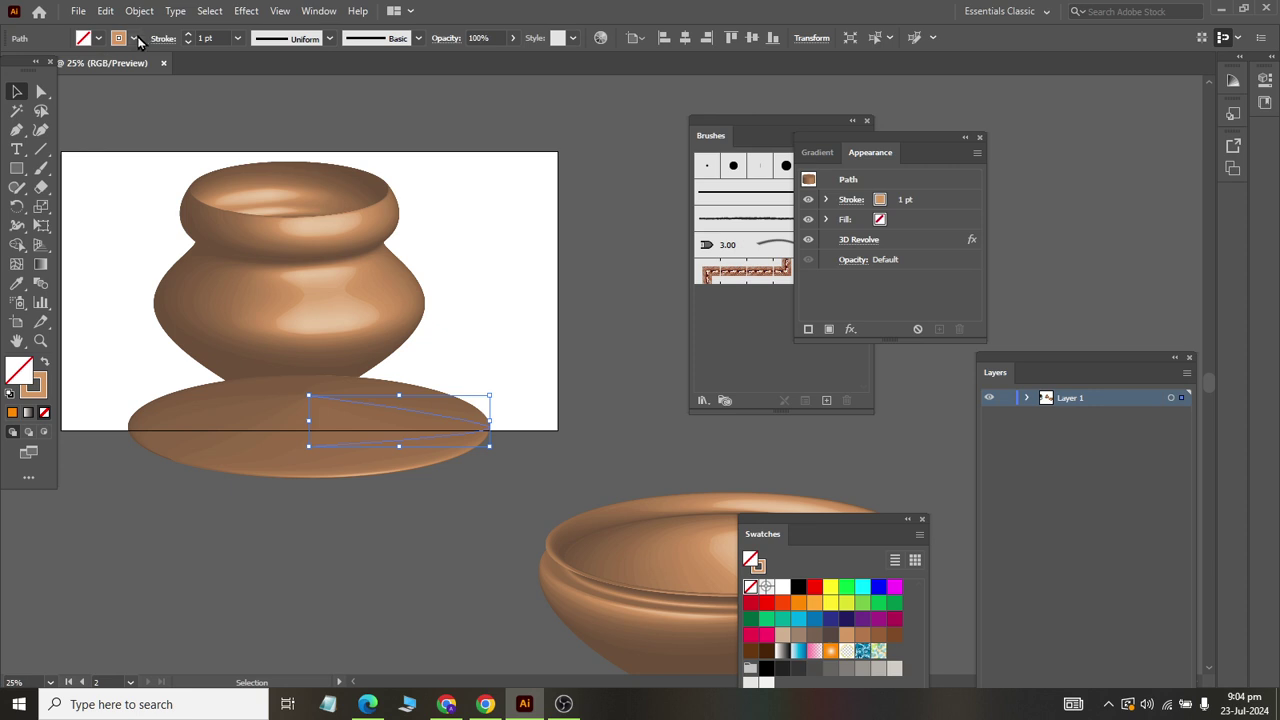
left_click(134, 38)
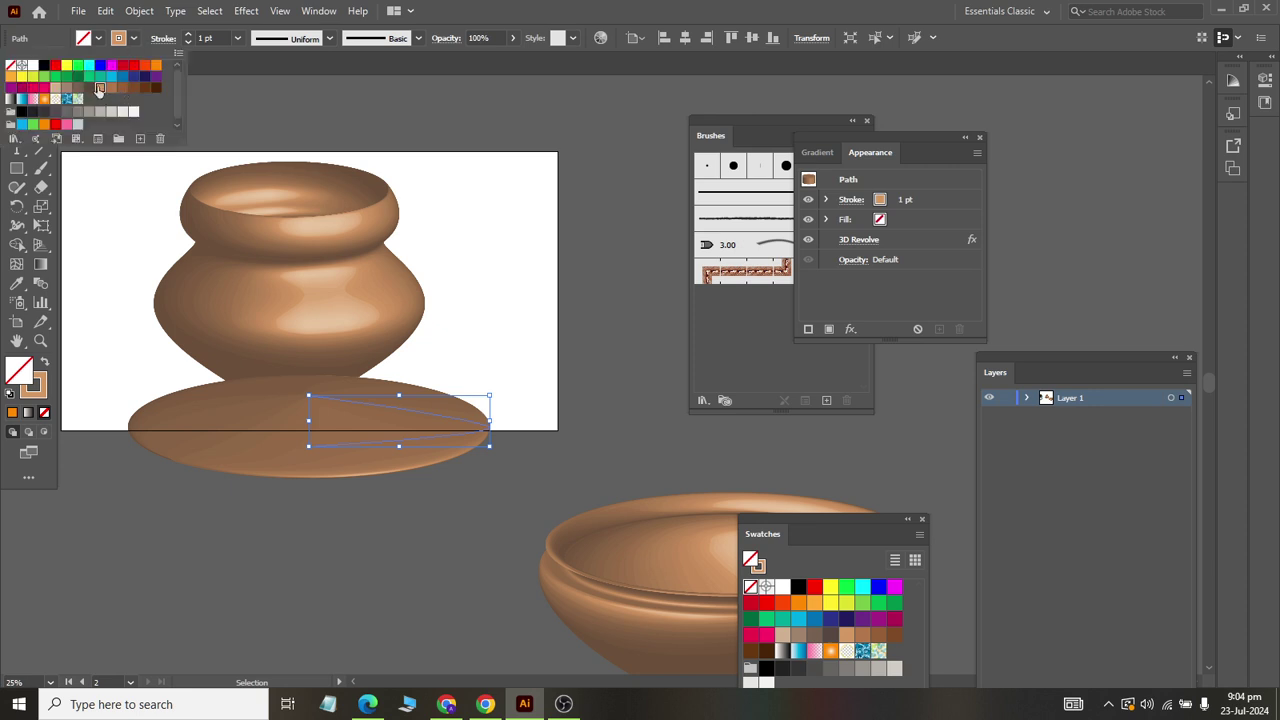
left_click(124, 88)
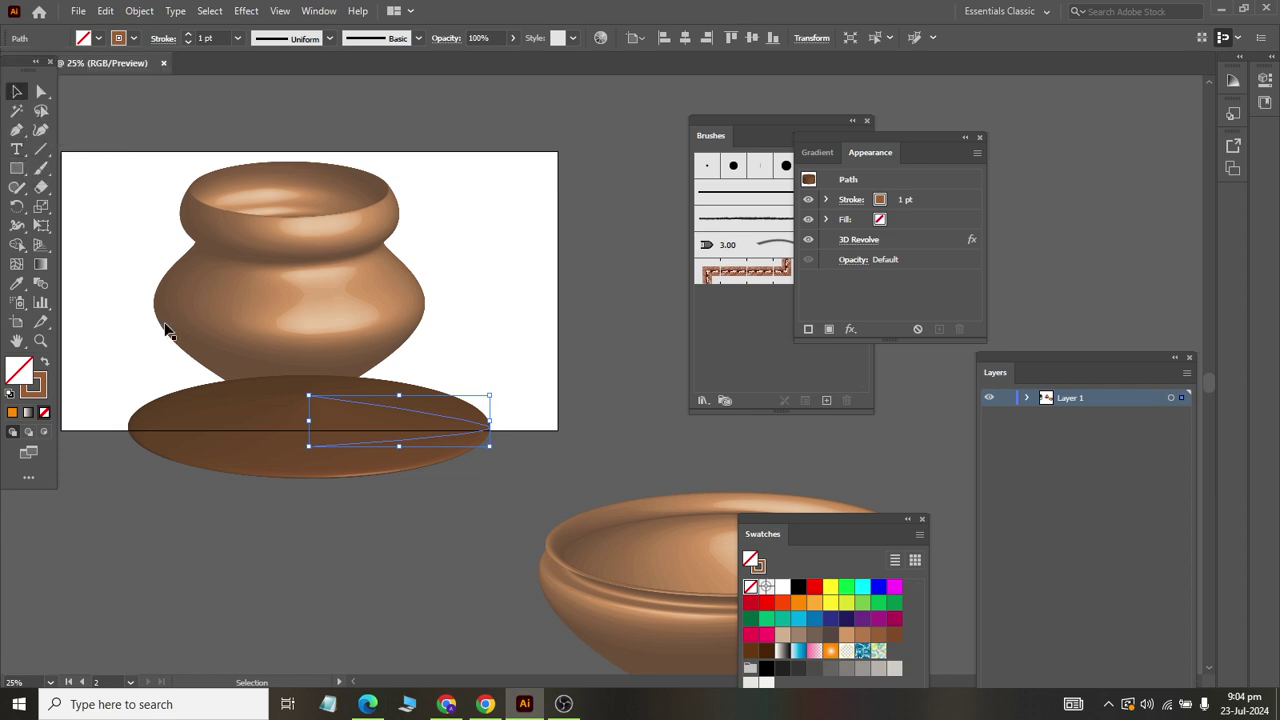
left_click(281, 499)
- Shrink the brown disc onto the pot's rim as a lid and Alt-drag a copy below as a base
left_click_drag(326, 398, 314, 192)
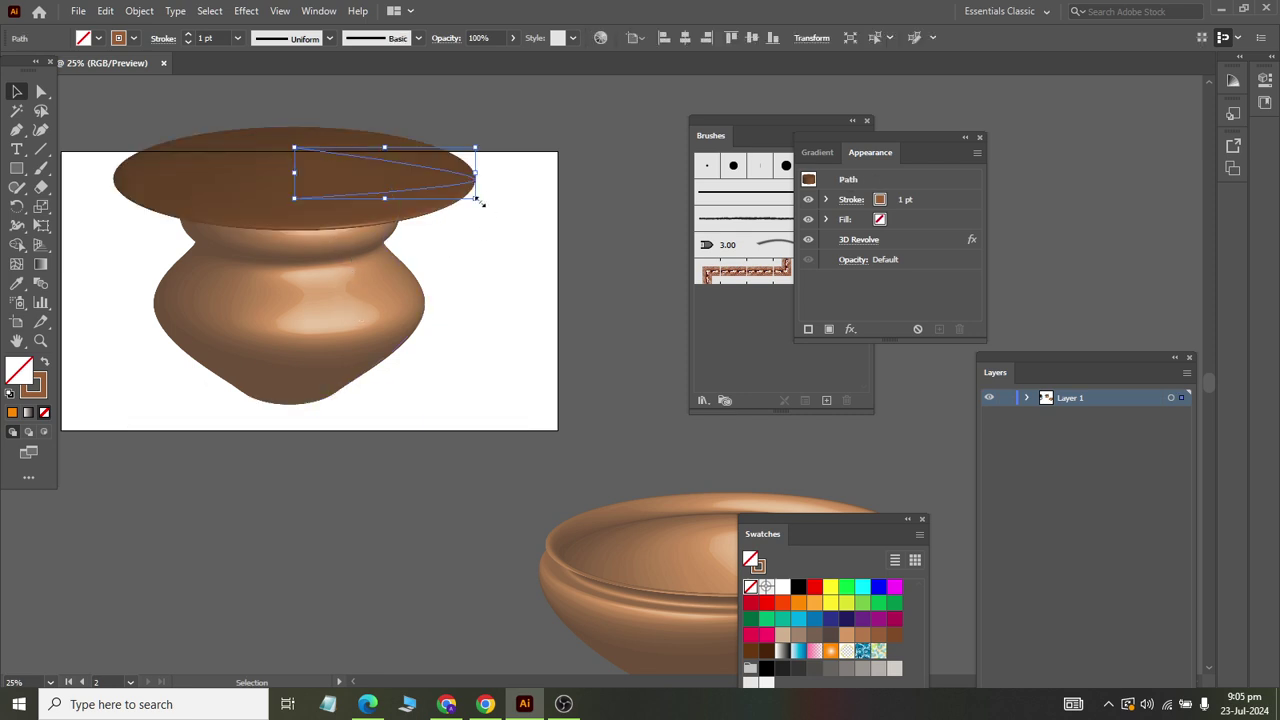
mouse_move(479, 201)
left_mouse_down()
mouse_move(448, 191)
mouse_move(338, 207)
left_mouse_up()
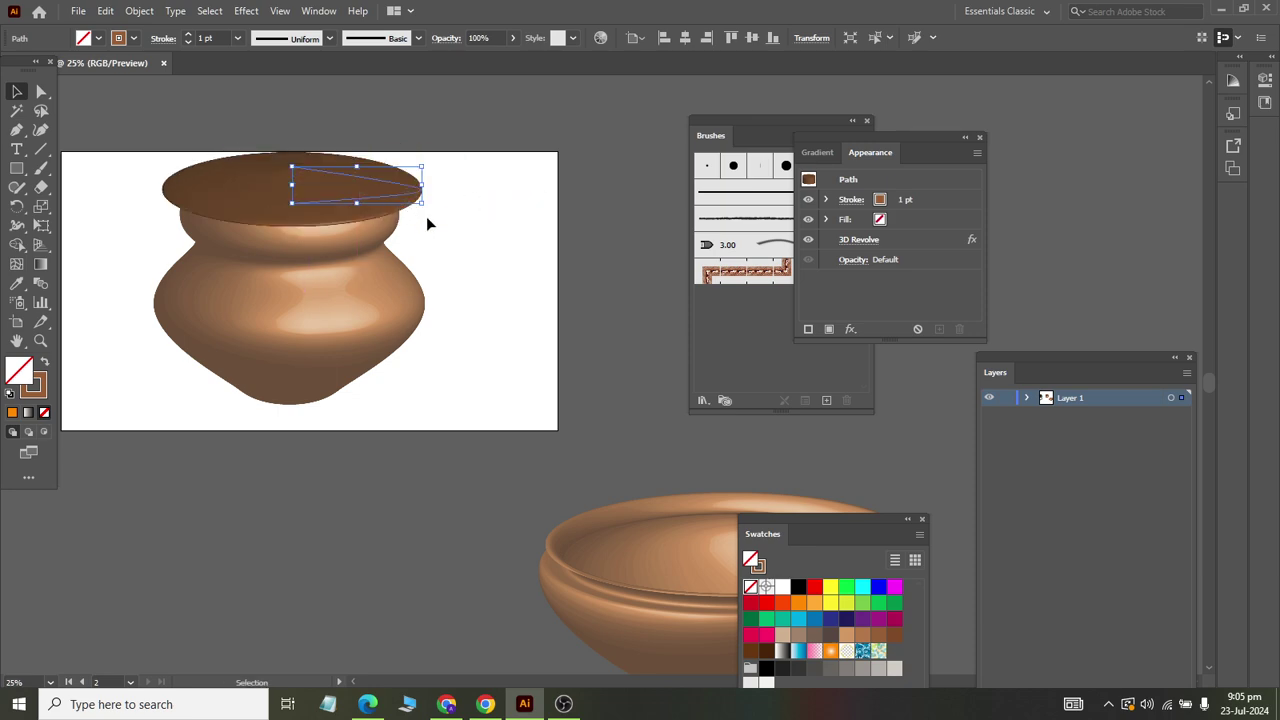
left_click_drag(425, 204, 307, 196)
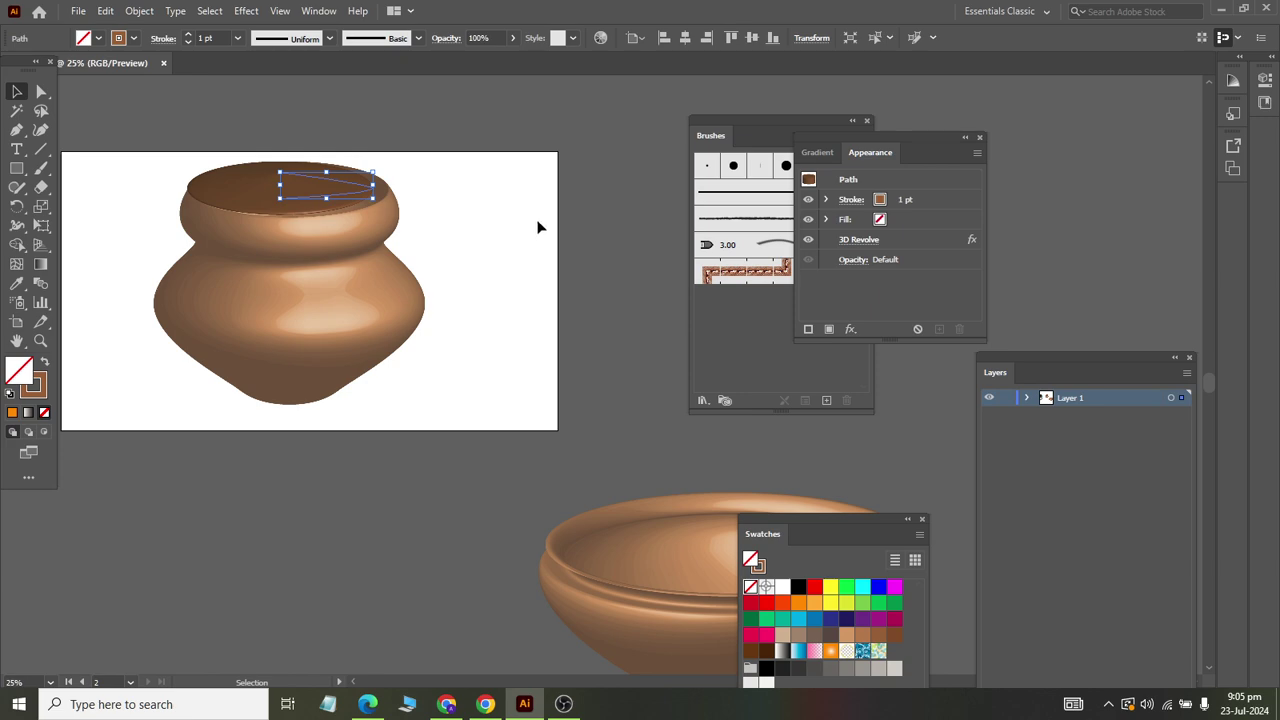
key("Right")
key("Right")
key("Right")
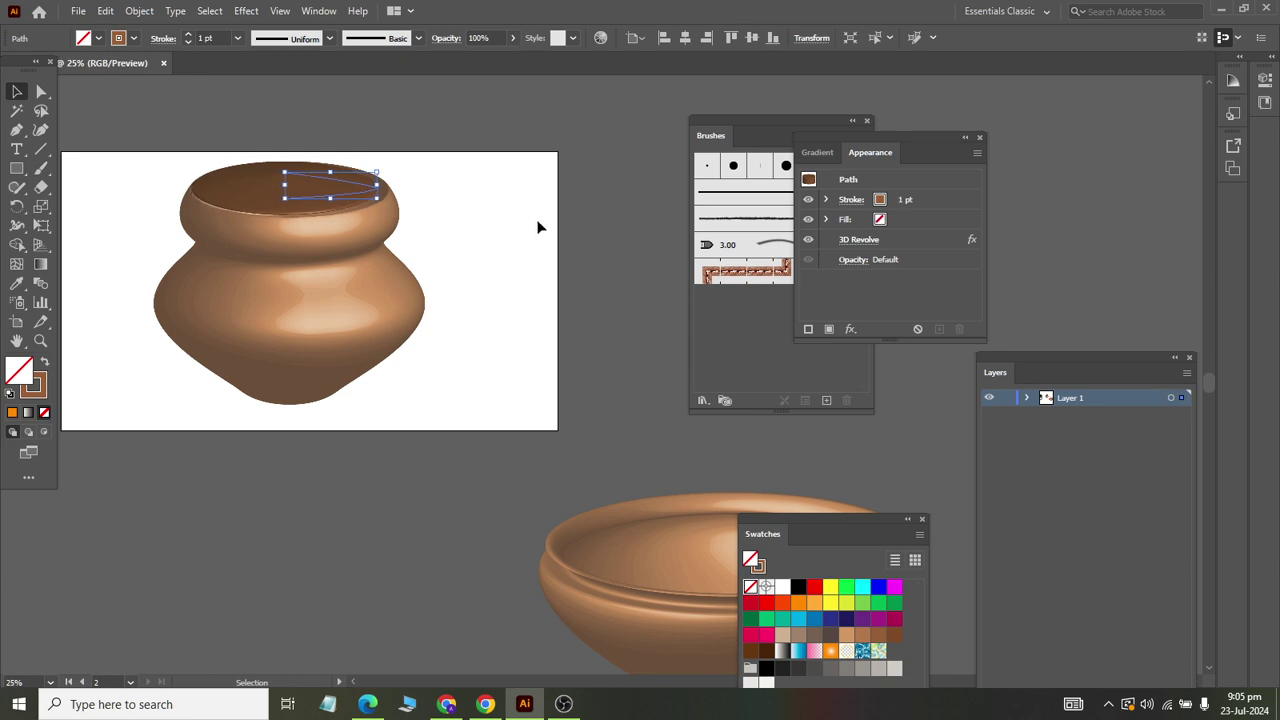
scroll(237, 175, "up", 1)
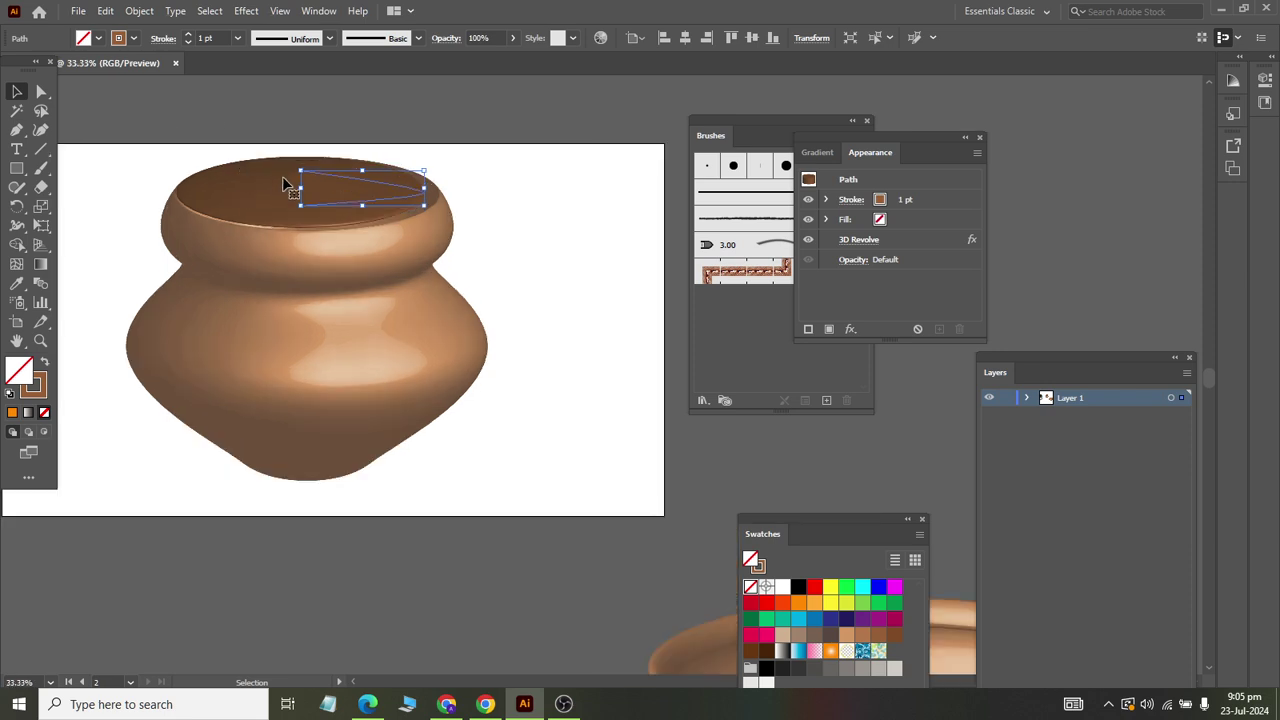
left_click_drag(283, 181, 268, 498)
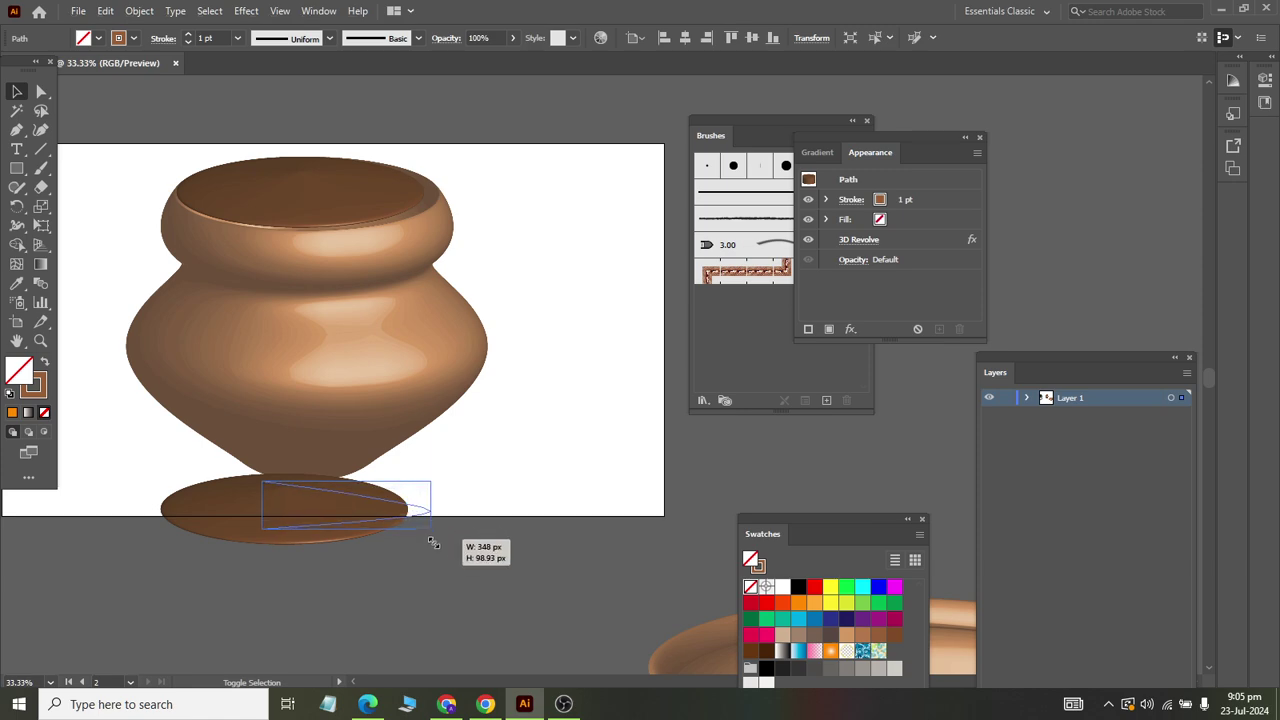
- Widen the base disc, send it behind the pot, and raise it slightly beneath
left_click_drag(409, 526, 436, 531)
left_click_drag(287, 538, 331, 532)
right_click(316, 530)
mouse_move(371, 431)
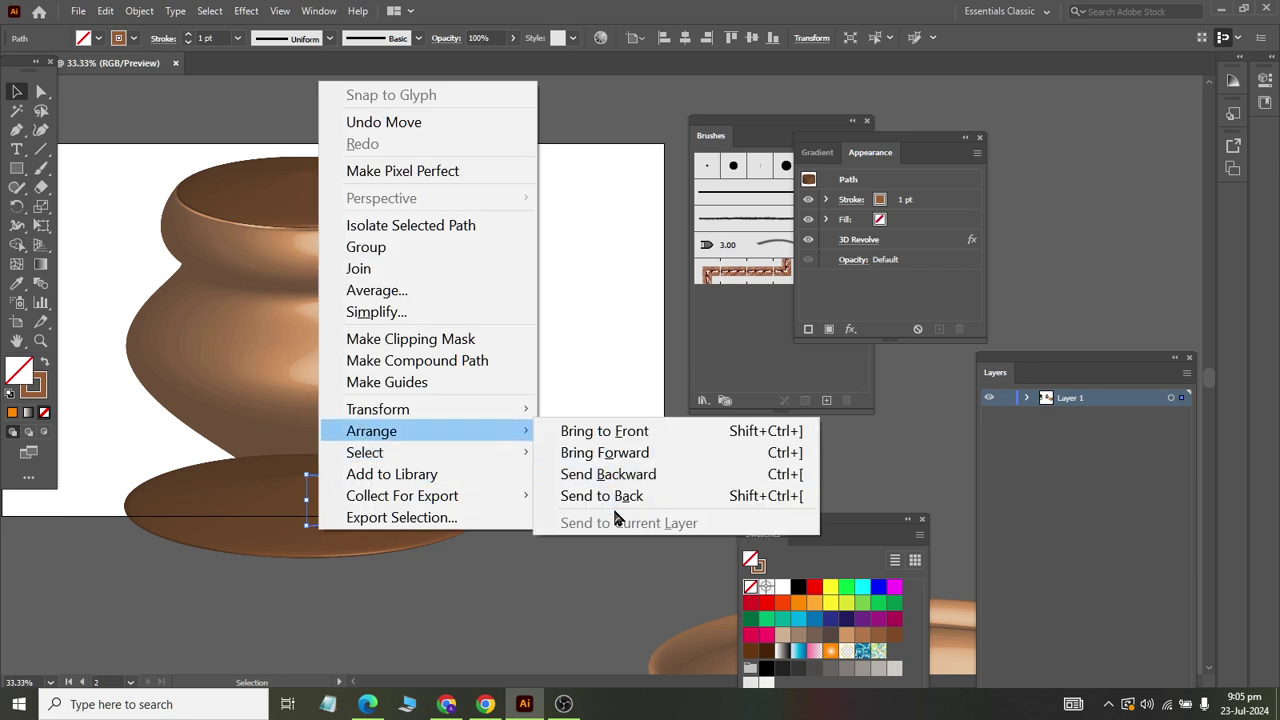
left_click(617, 500)
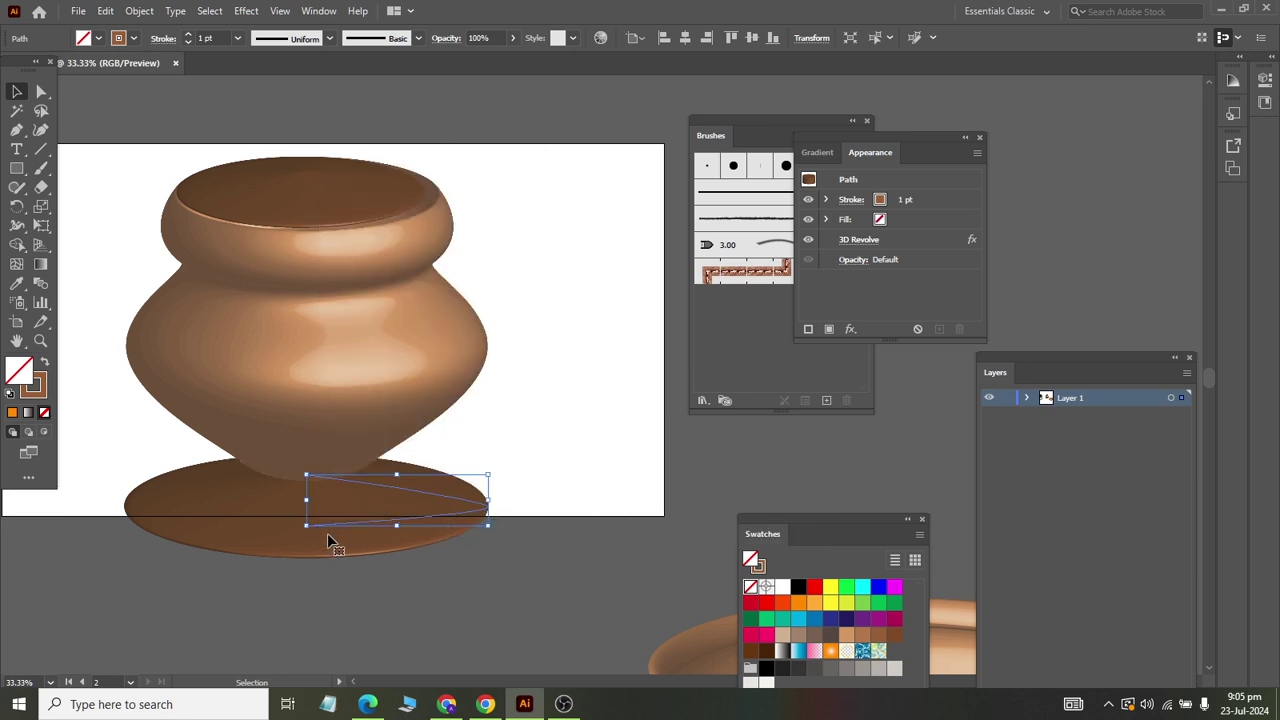
left_click_drag(338, 550, 339, 520)
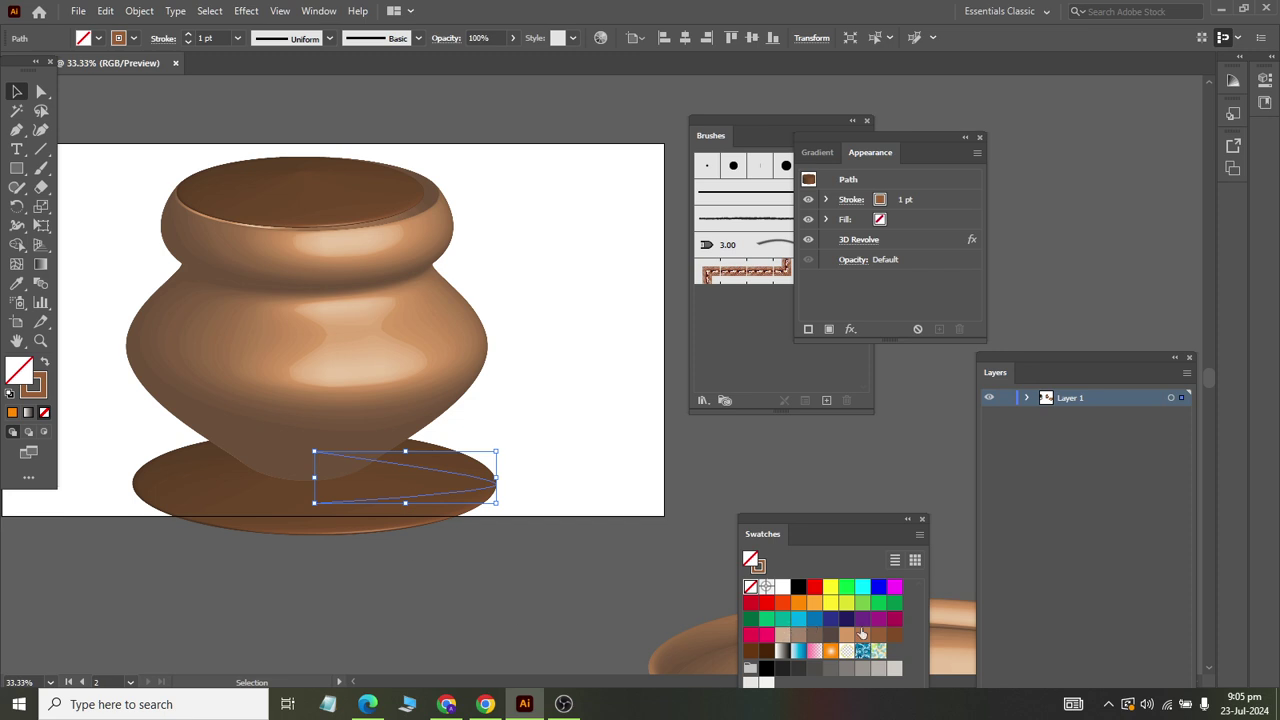
- Colour the base disc light tan and the lid disc orange
left_click(133, 38)
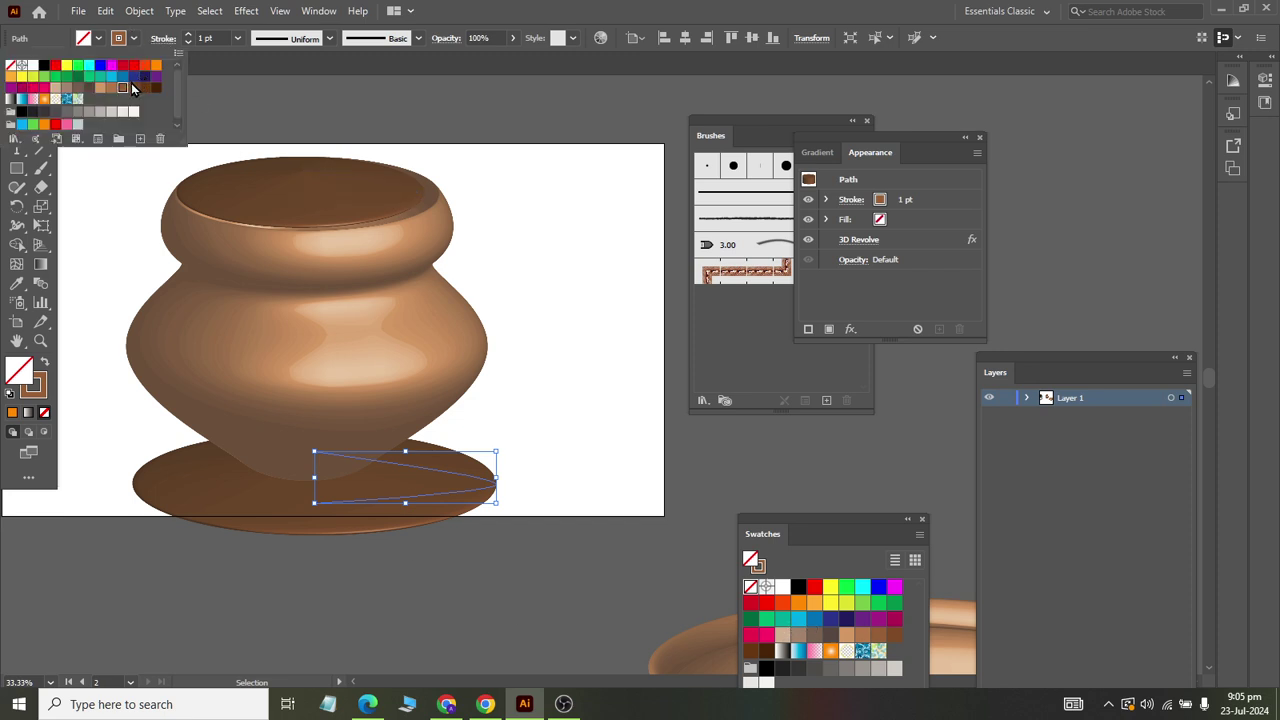
left_click(56, 89)
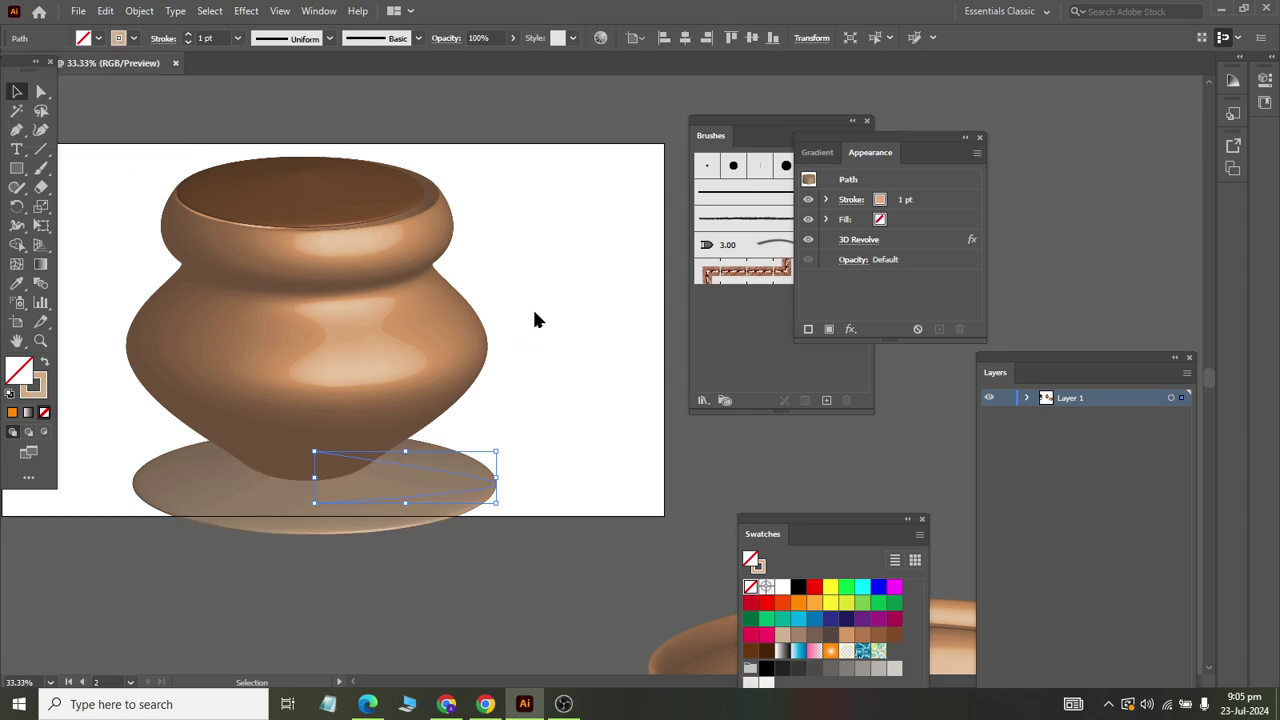
left_click(270, 185)
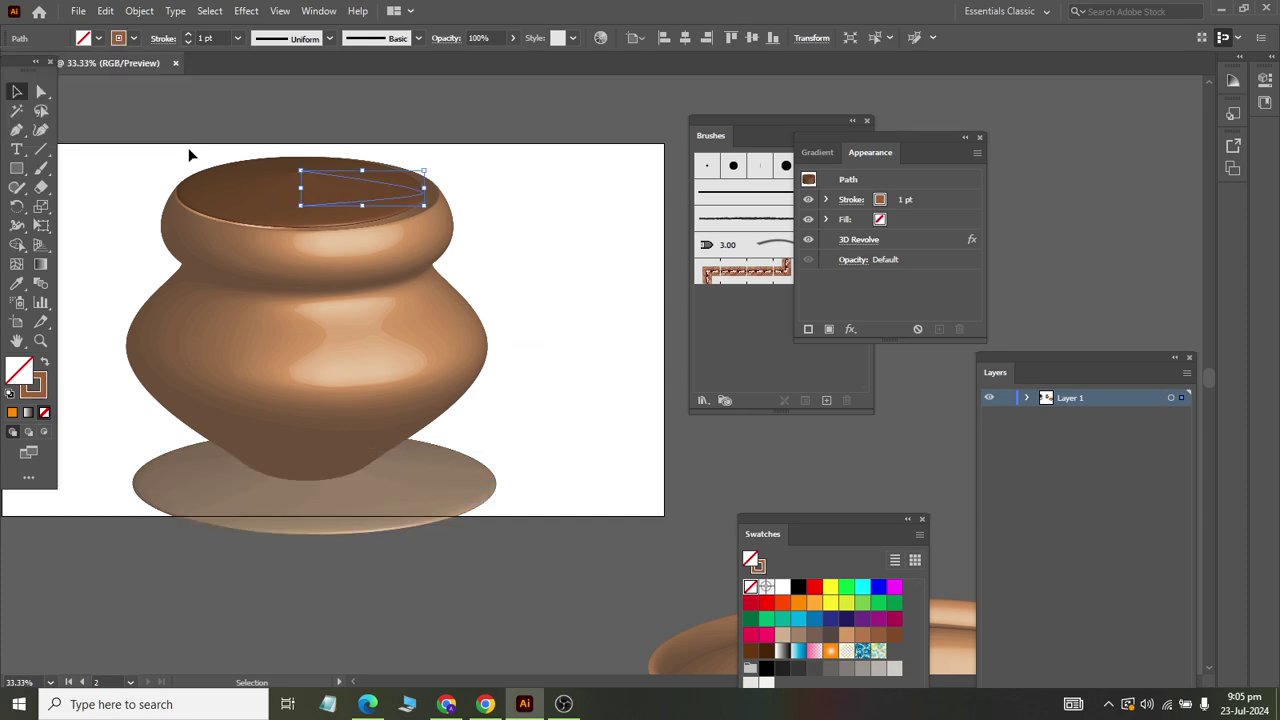
left_click(133, 38)
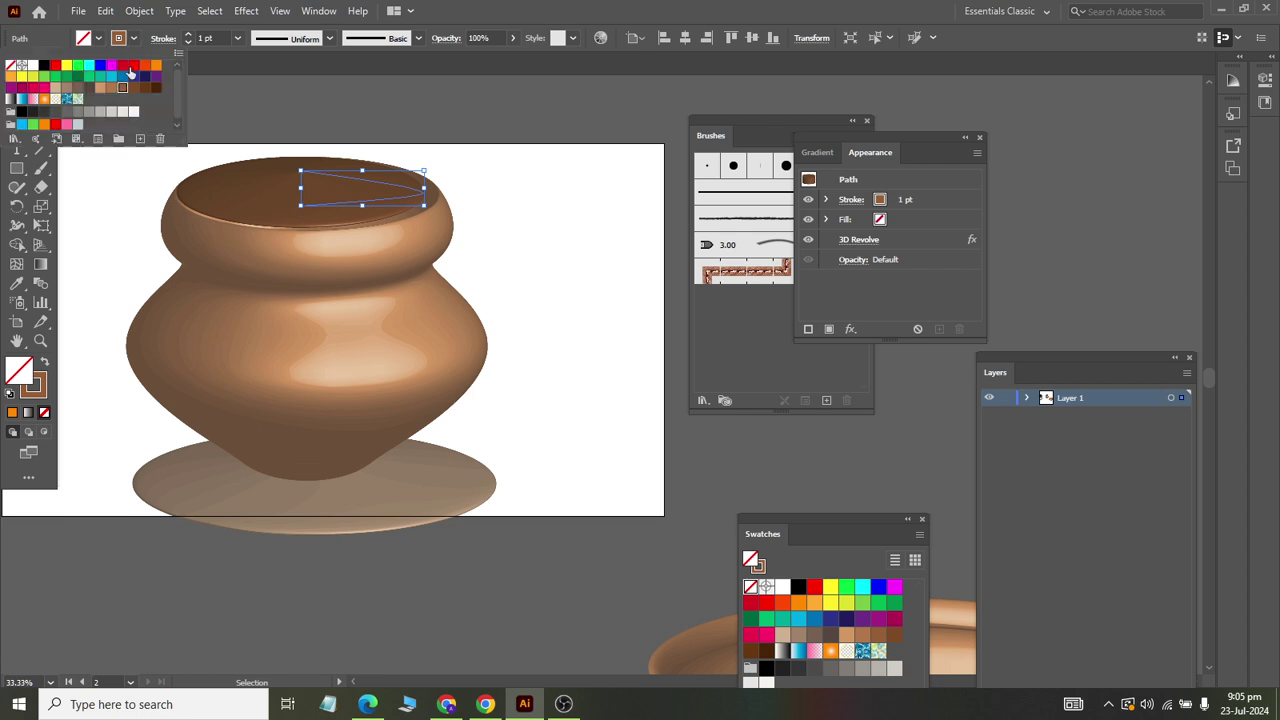
left_click(21, 89)
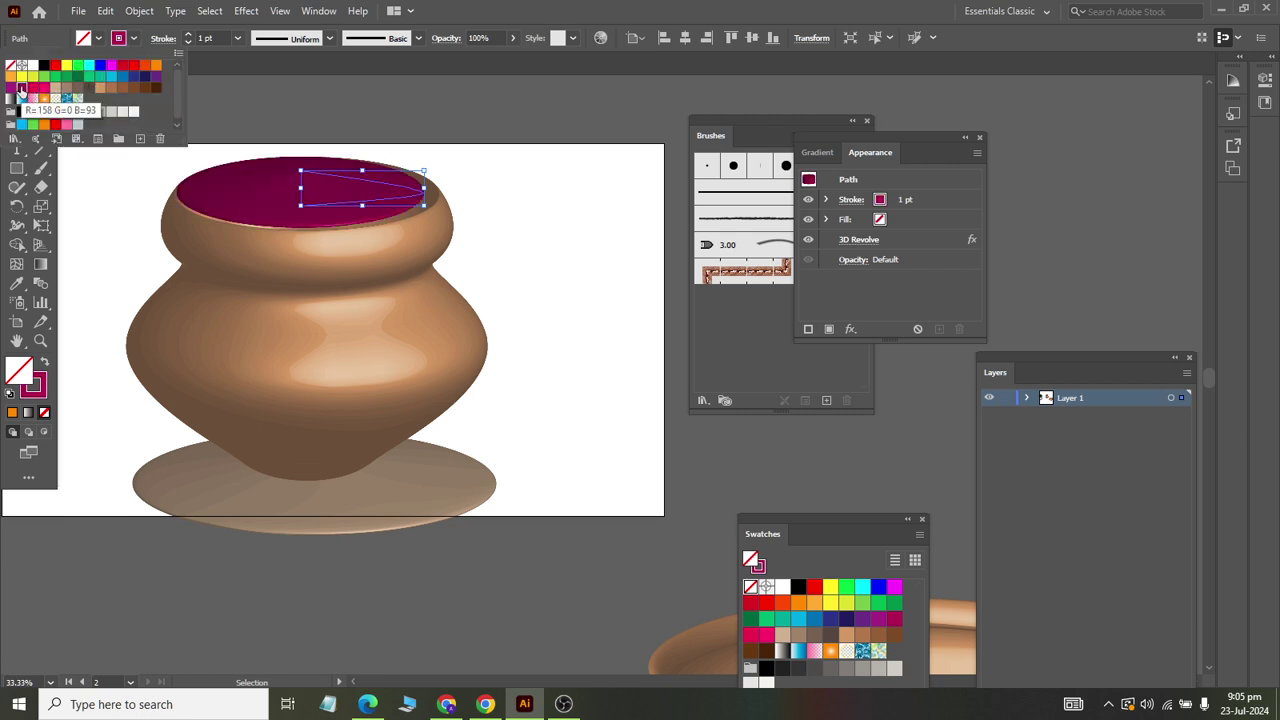
left_click(155, 66)
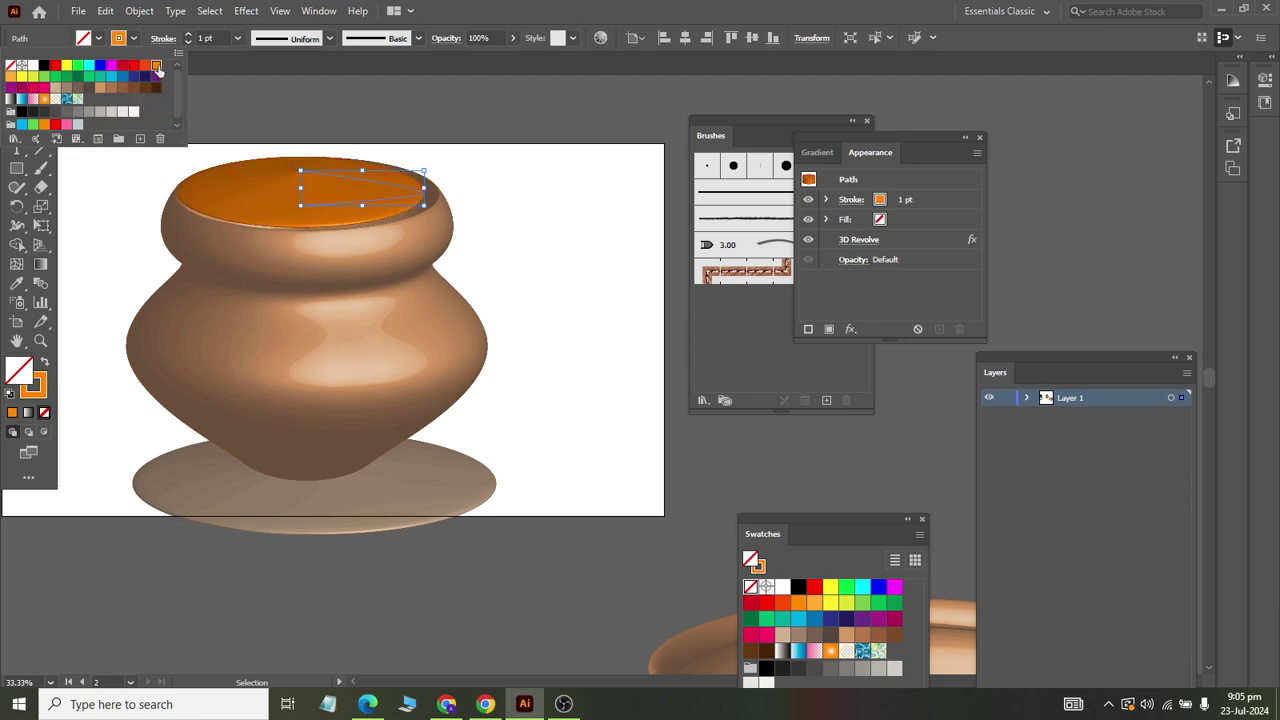
left_click(588, 268)
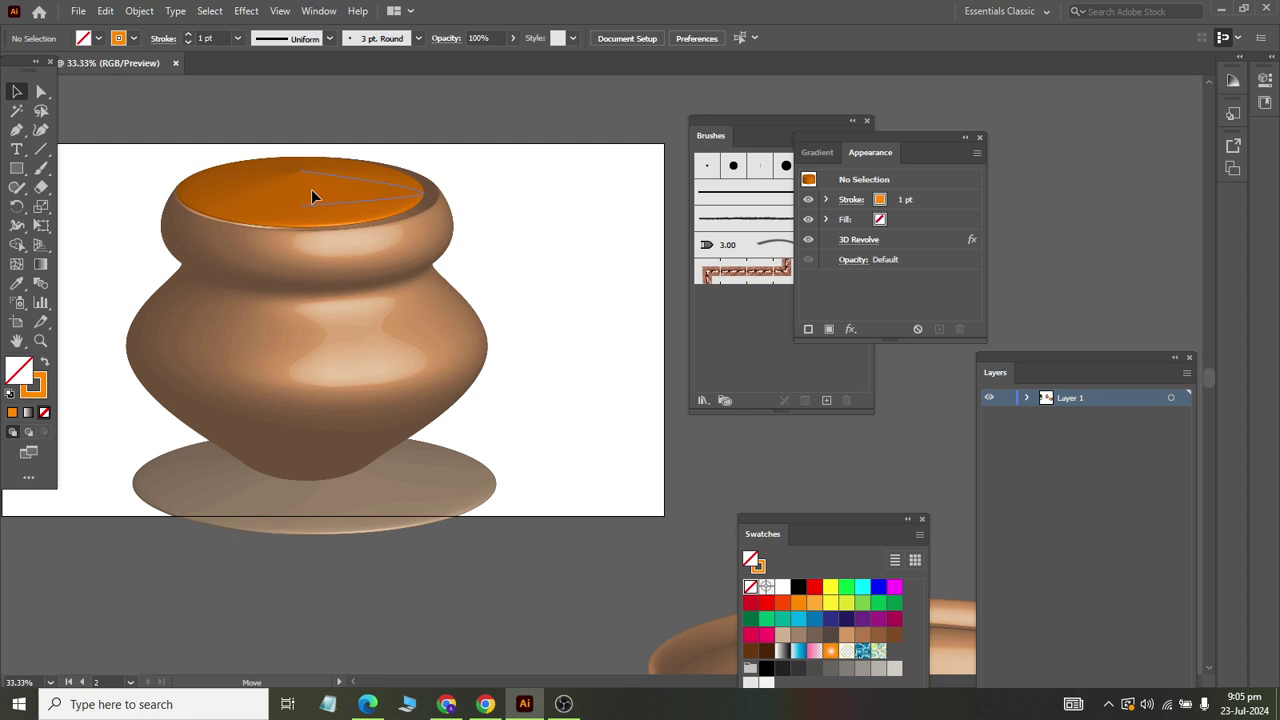
- Enlarge the orange lid slightly and nudge it right and up to cover the rim
left_click(397, 208)
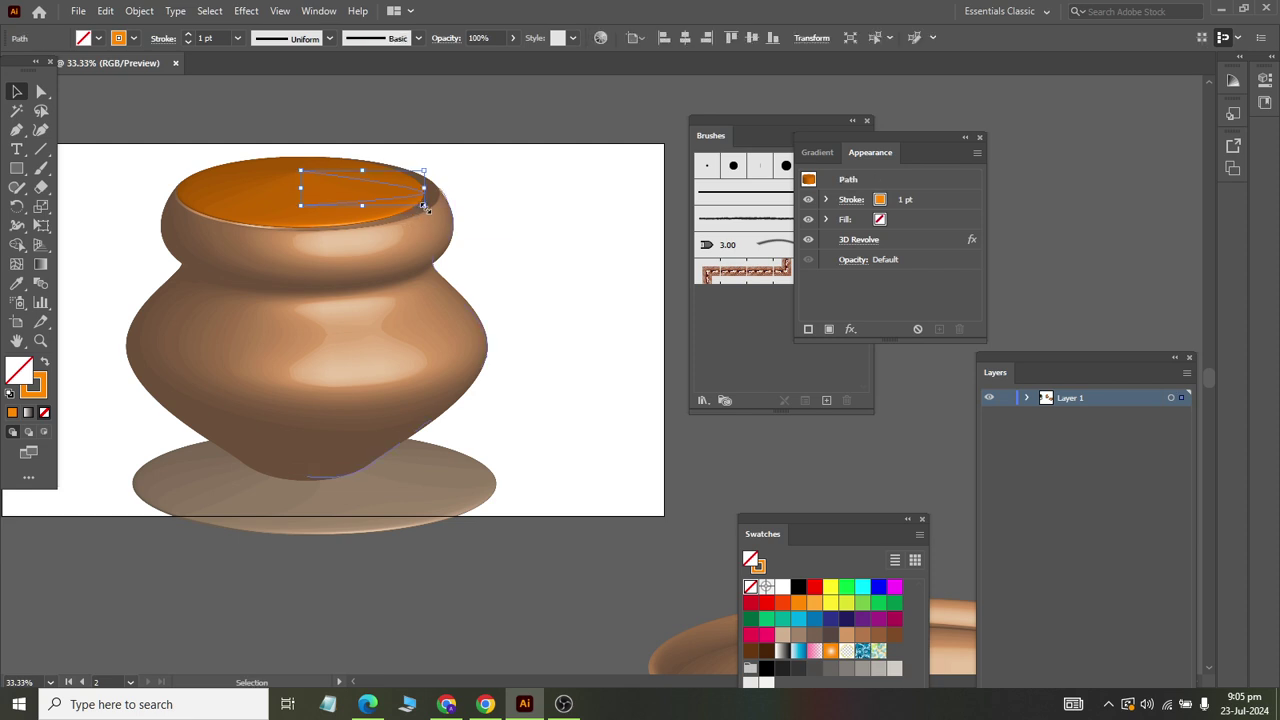
left_click_drag(423, 207, 430, 207)
left_click(522, 211)
left_click(370, 197)
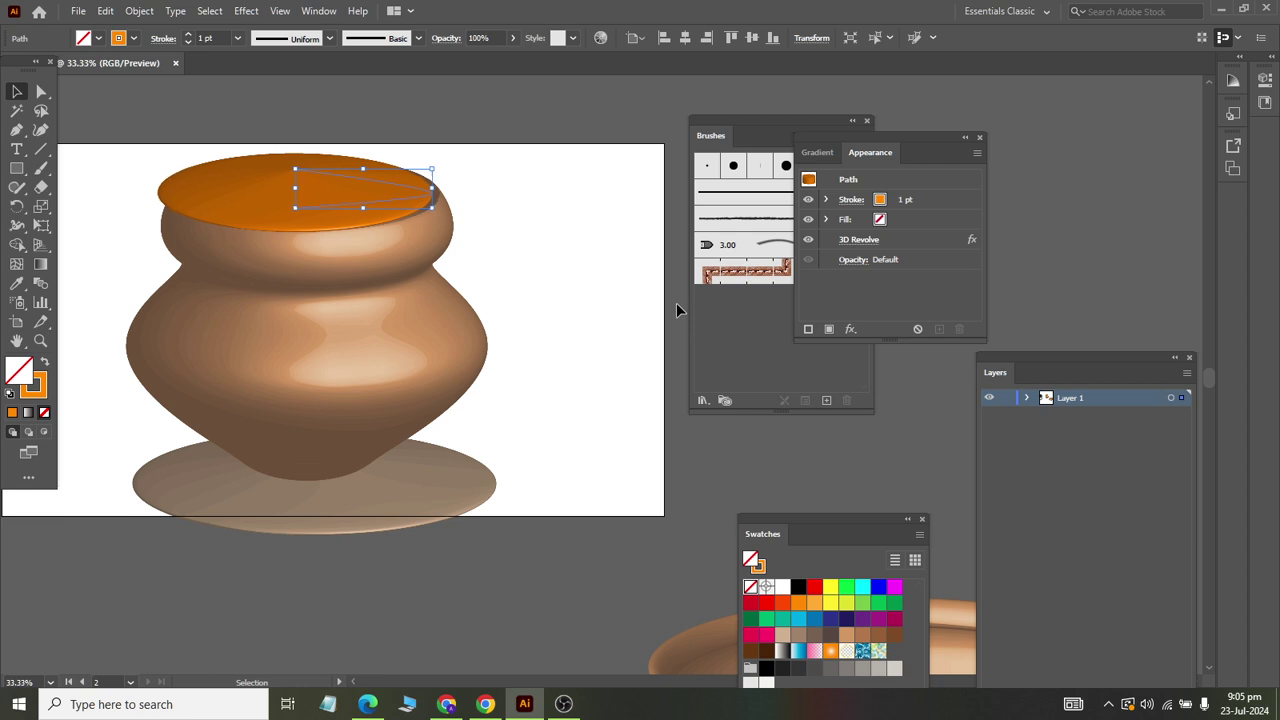
key("Right")
key("Right")
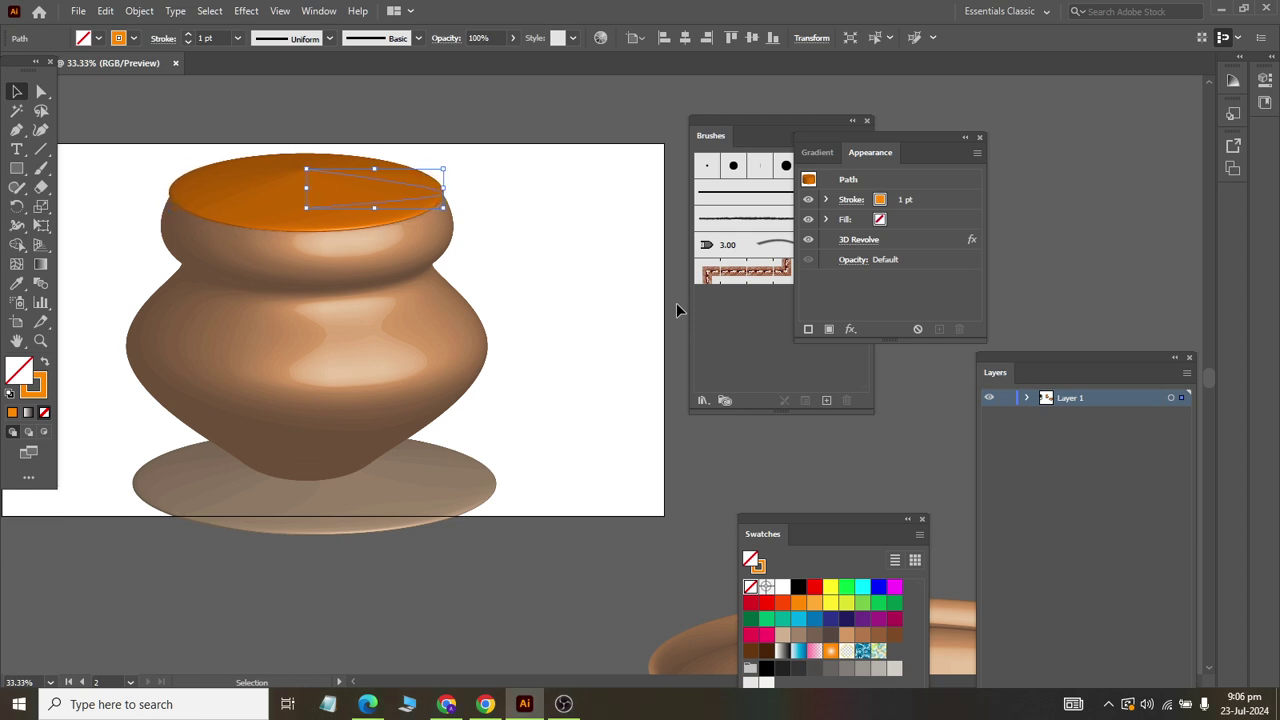
key("Up")
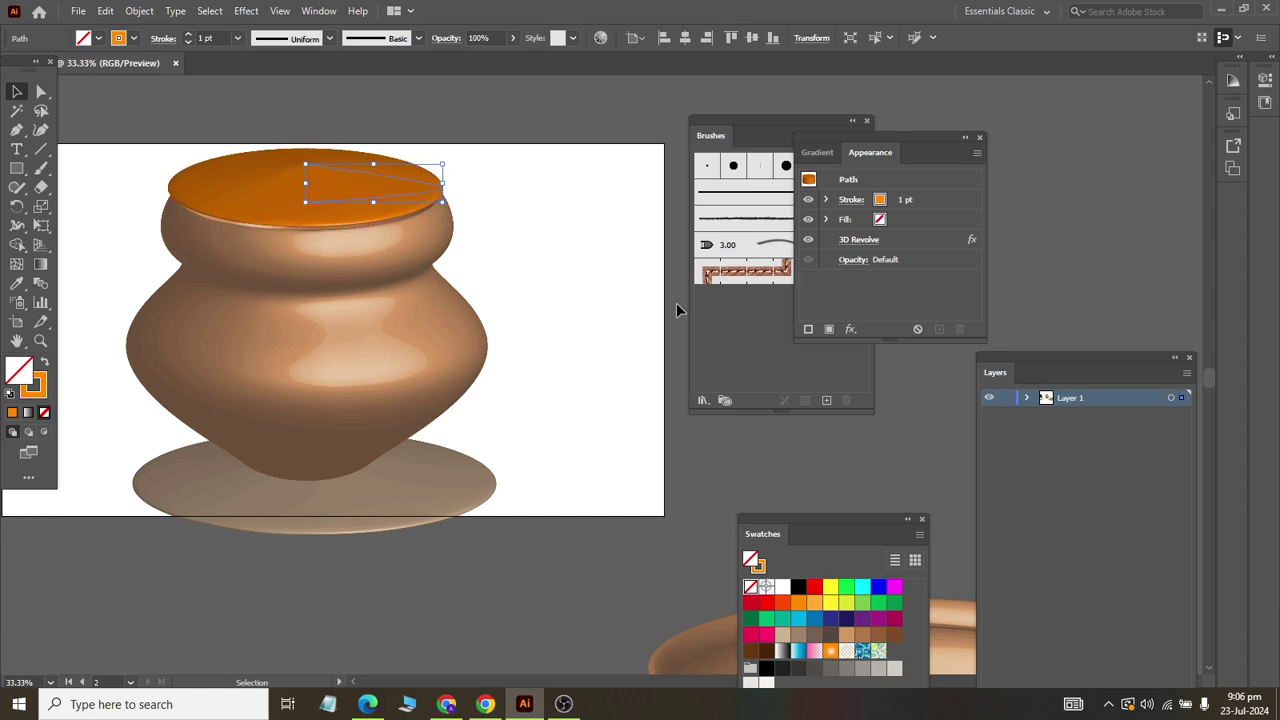
- Zoom out to 16.67% and move the metallic cylinder beside the vase and blue bottle
left_click(626, 460)
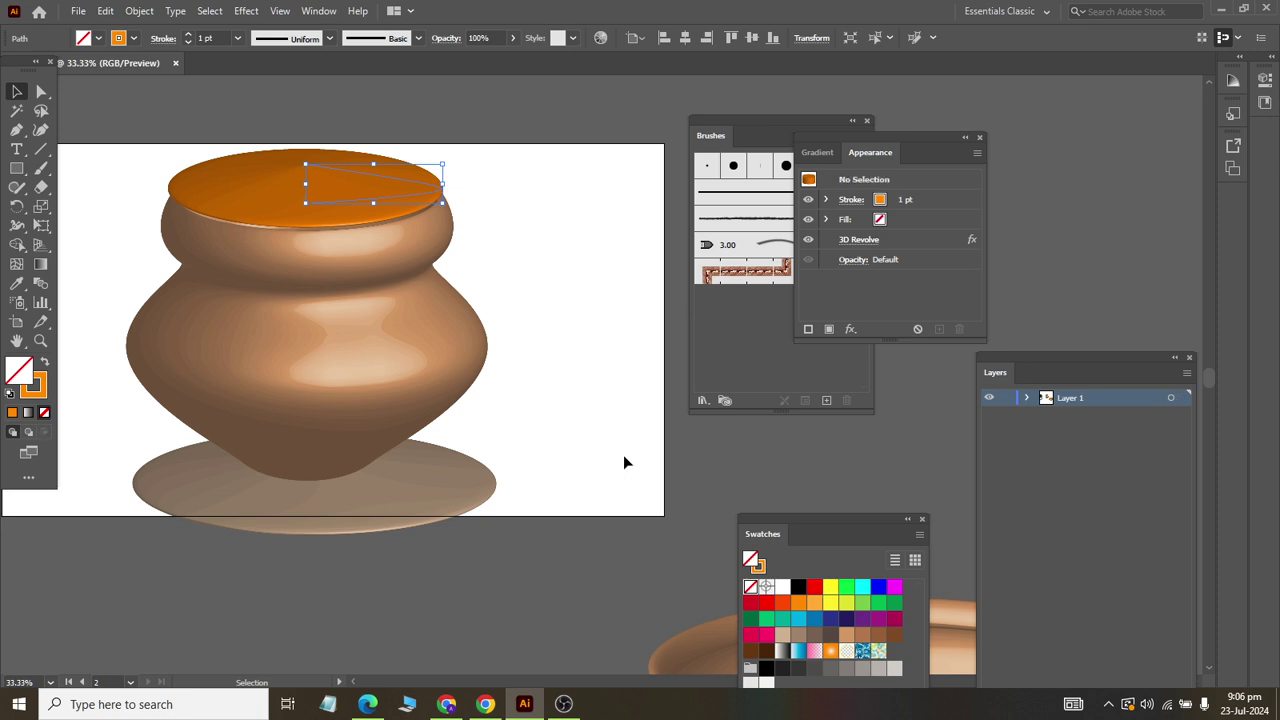
scroll(621, 437, "down", 2)
scroll(590, 380, "down", 1)
scroll(576, 326, "down", 2, "alt")
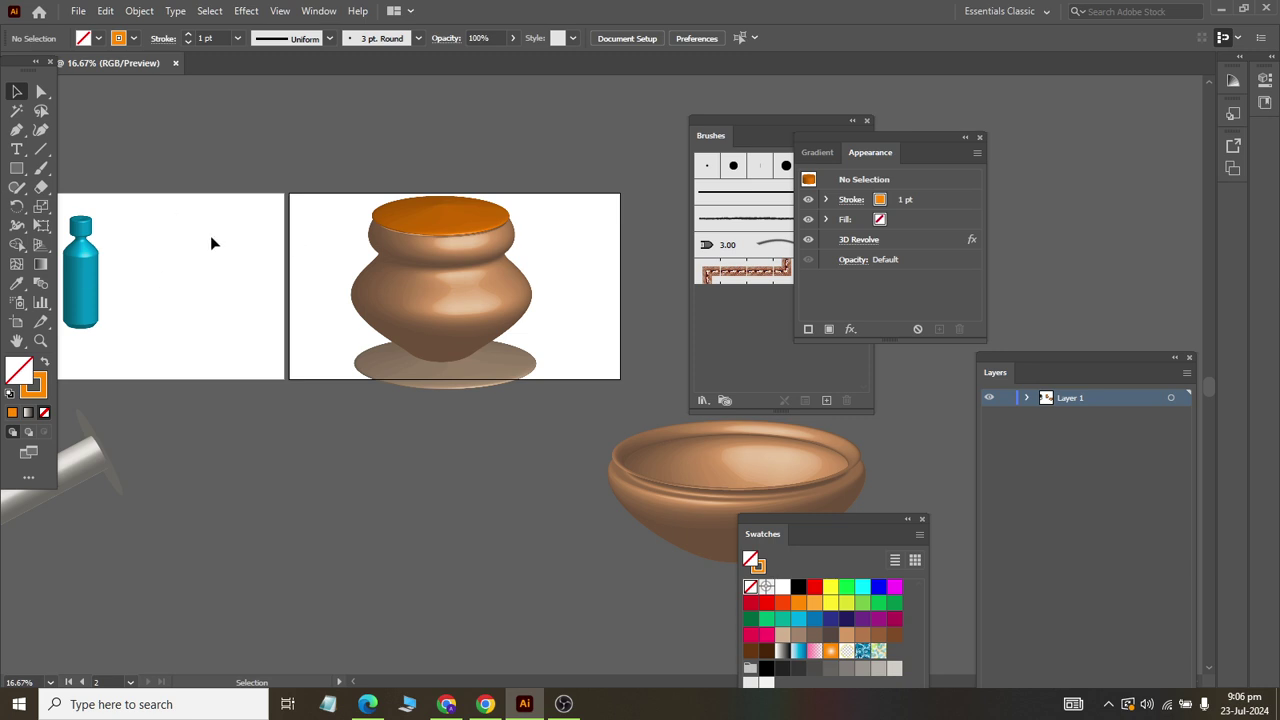
scroll(223, 235, "left", 4)
scroll(228, 238, "left", 2)
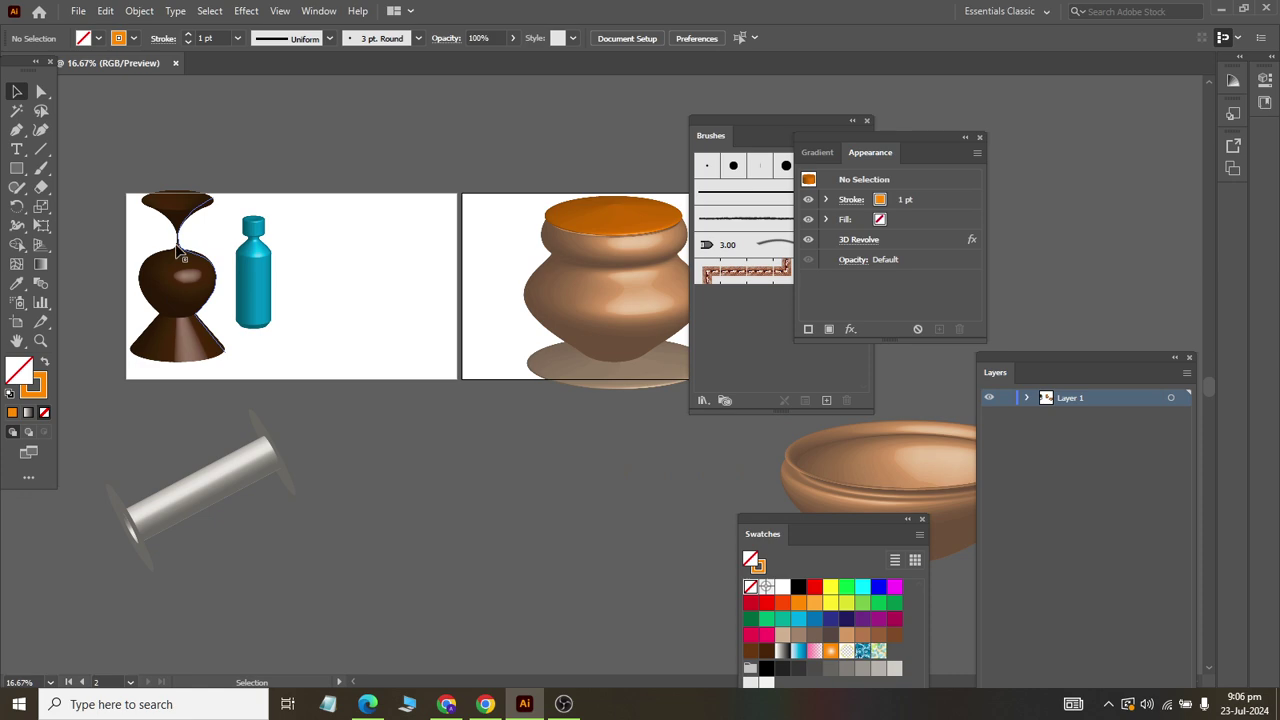
mouse_move(214, 505)
left_mouse_down()
mouse_move(300, 480)
mouse_move(397, 298)
left_mouse_up()
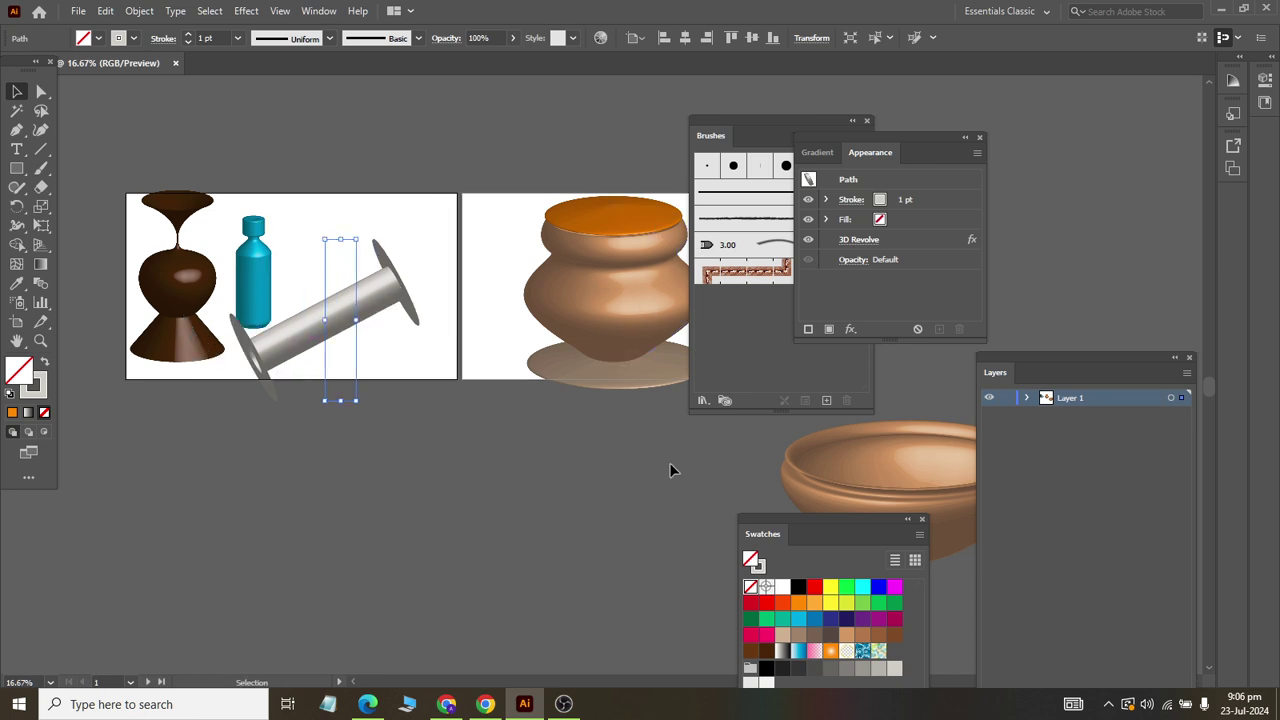
- Pan right and drag the brown bowl up beside the pot's saucer
scroll(669, 462, "right", 2)
scroll(688, 470, "right", 3)
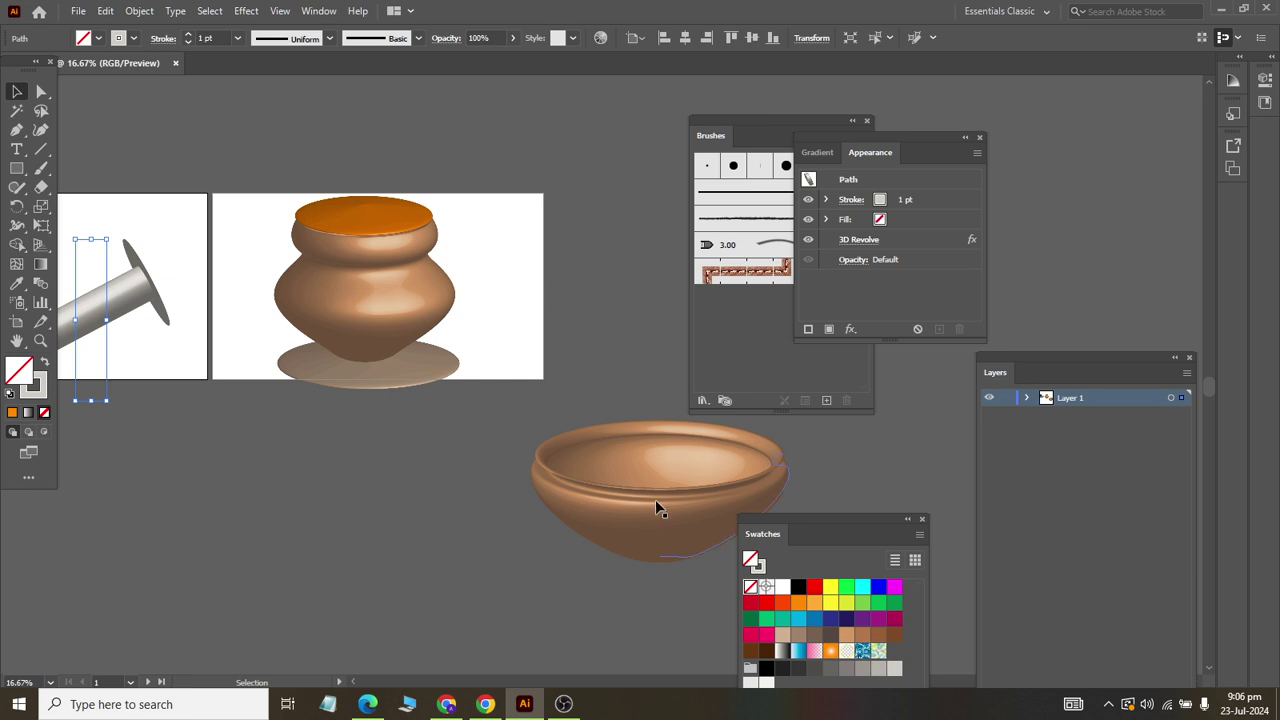
left_click_drag(687, 496, 631, 336)
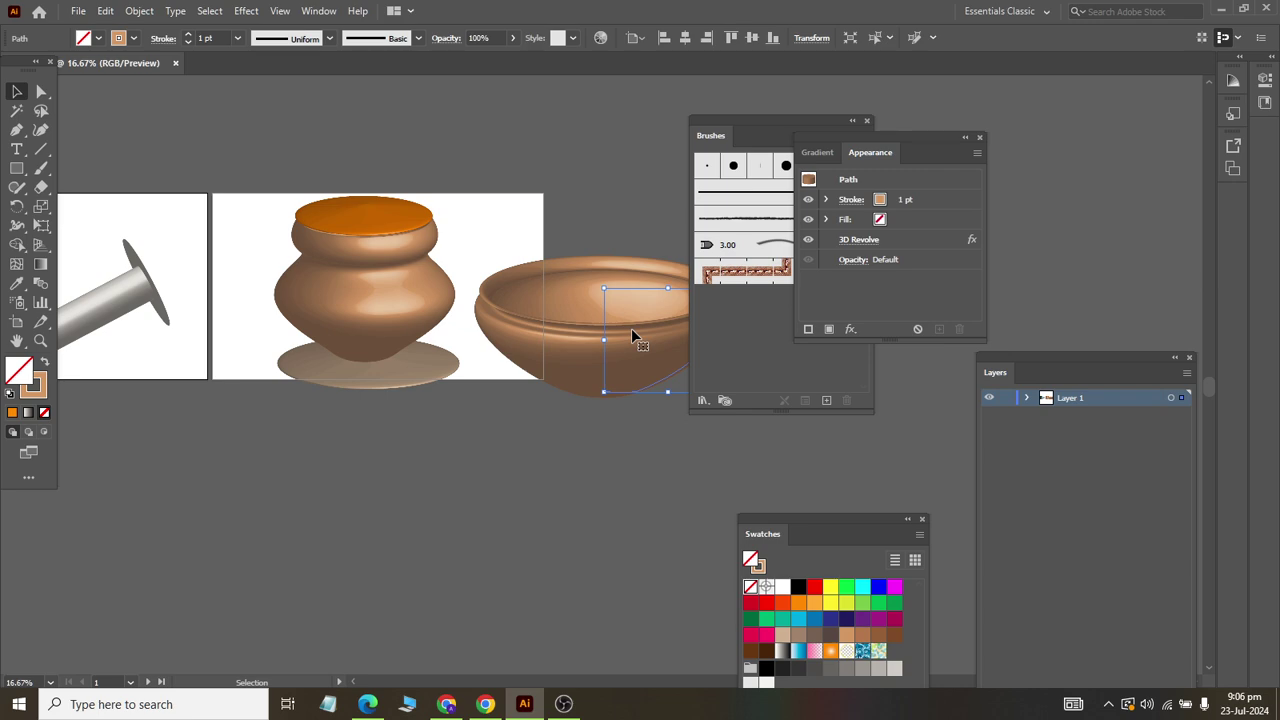
left_click_drag(631, 336, 612, 381)
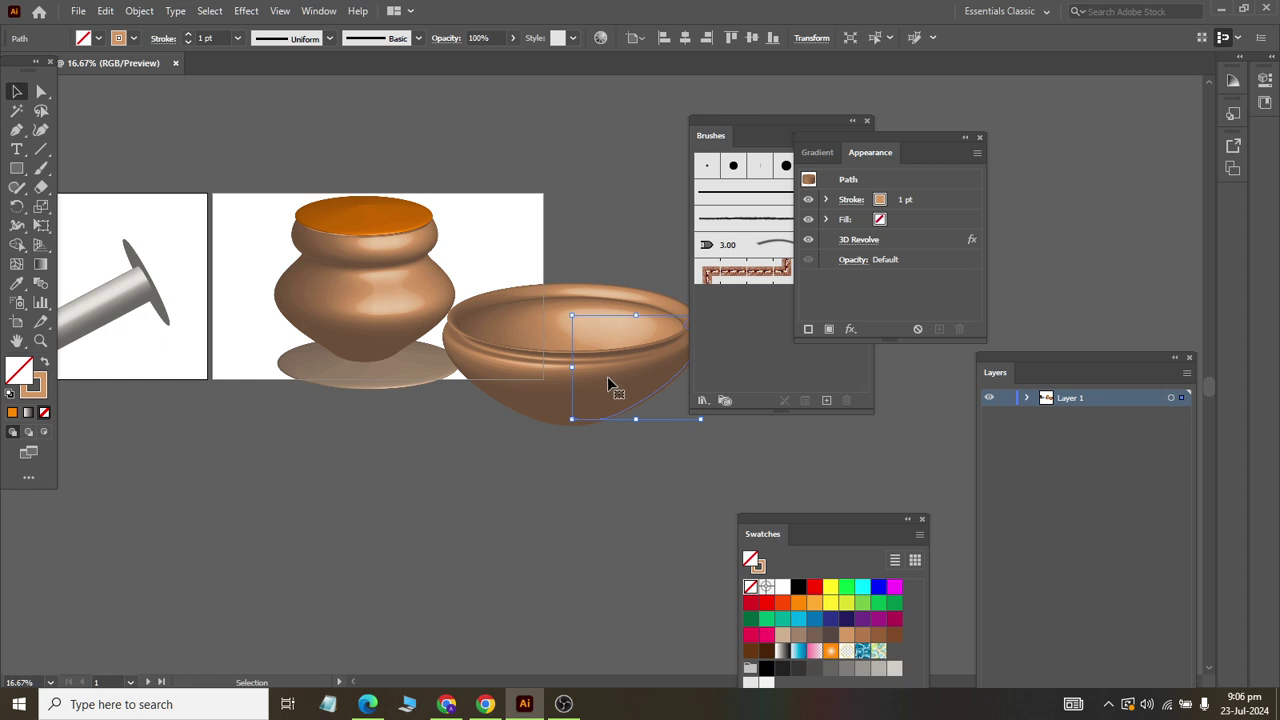